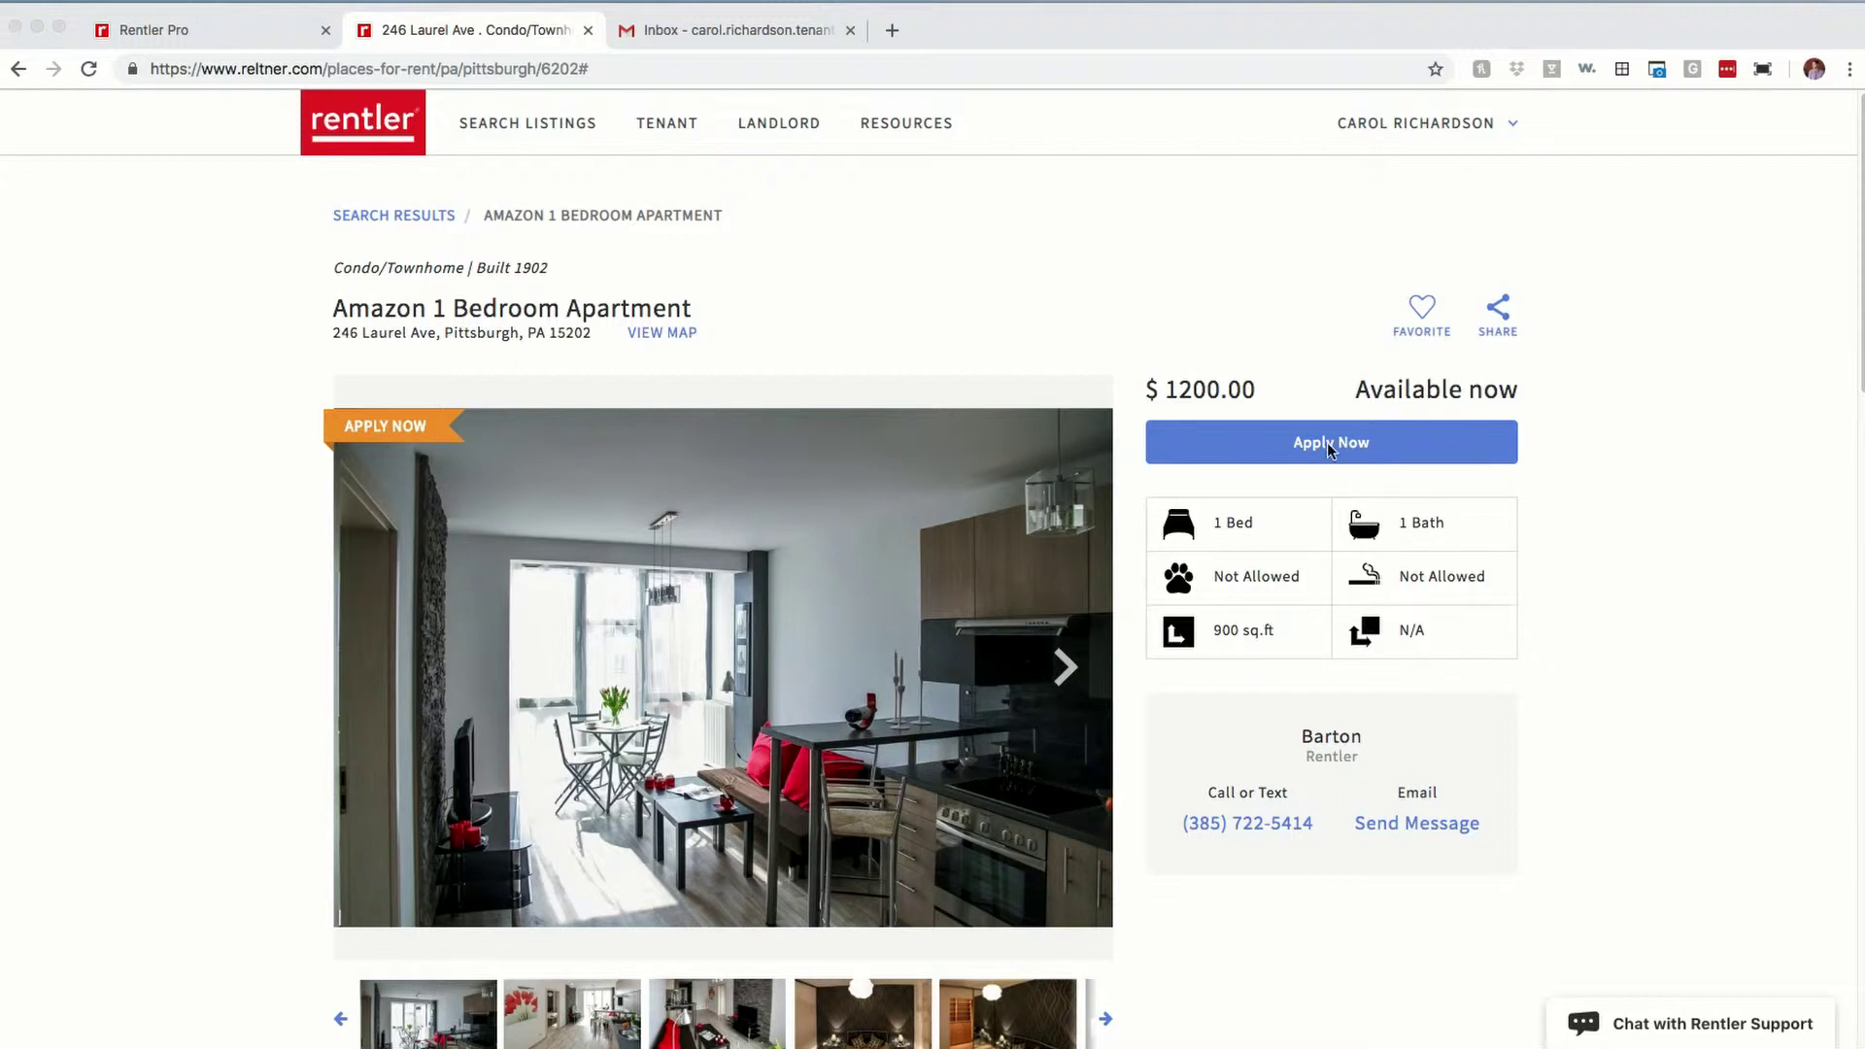
click(1554, 462)
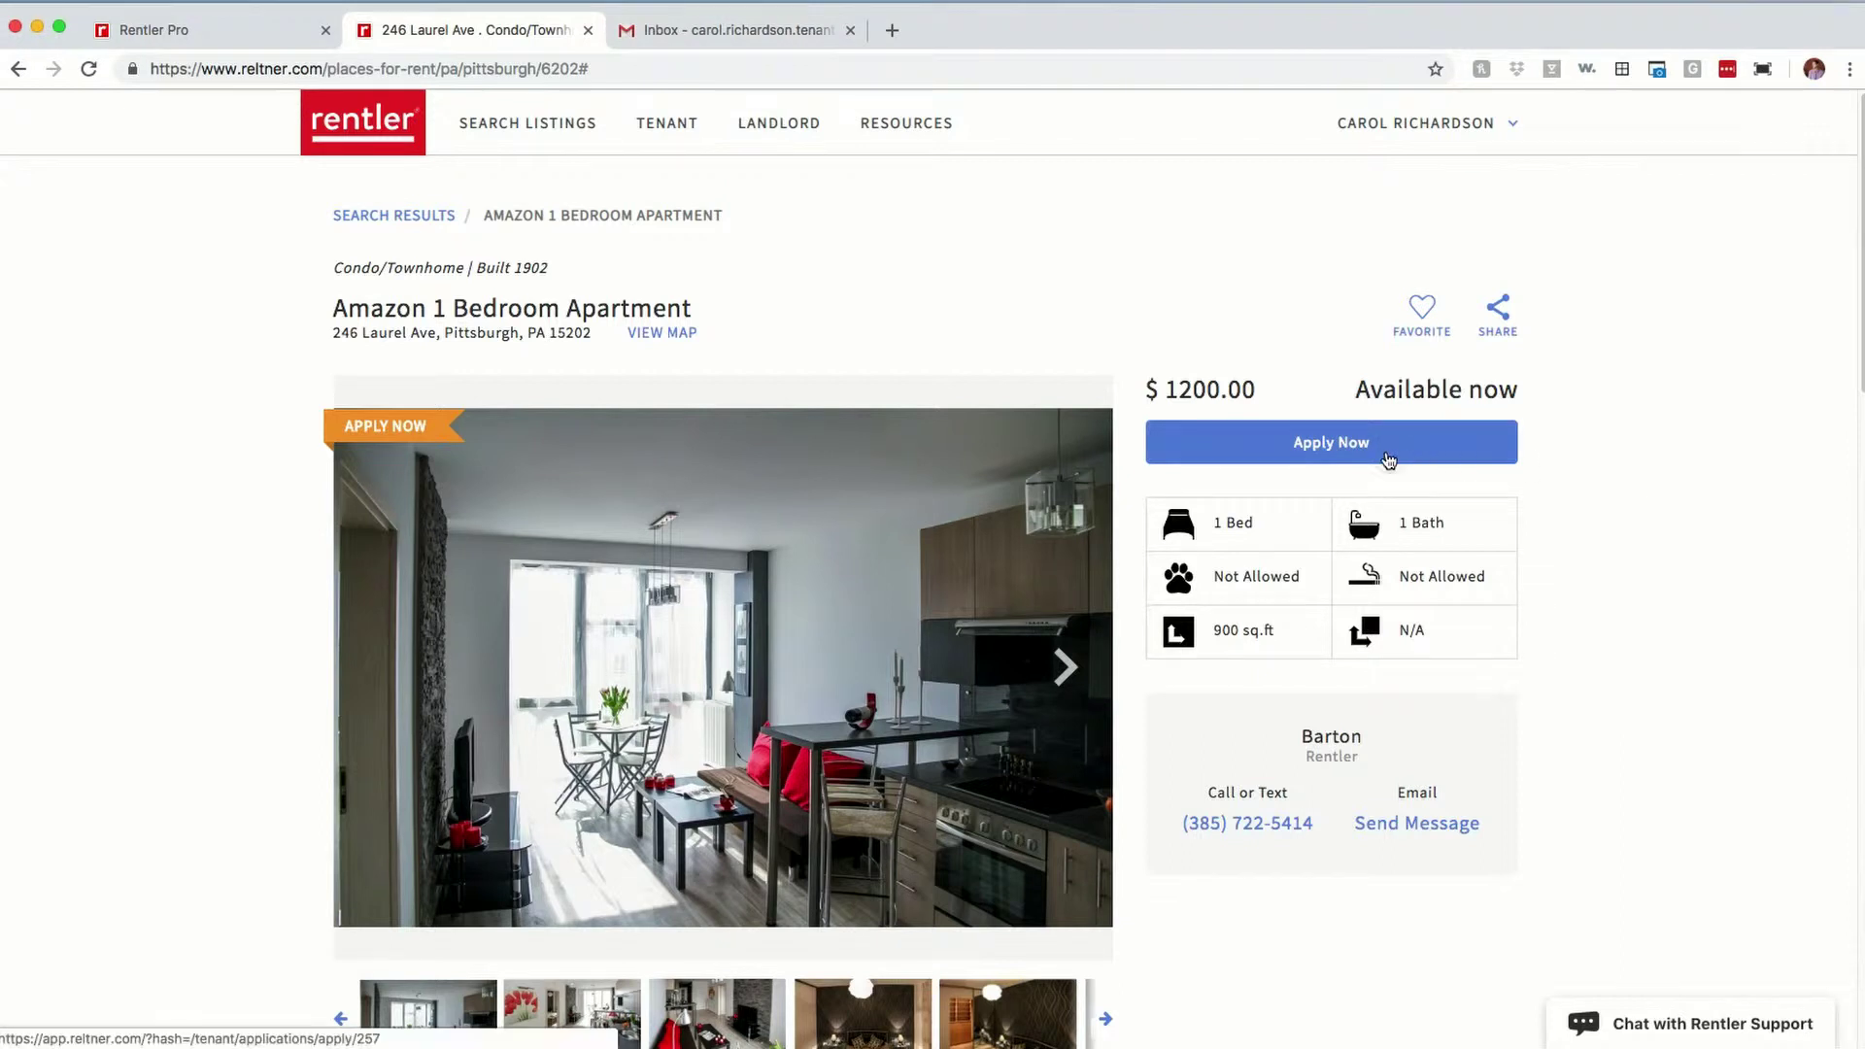
click(1387, 456)
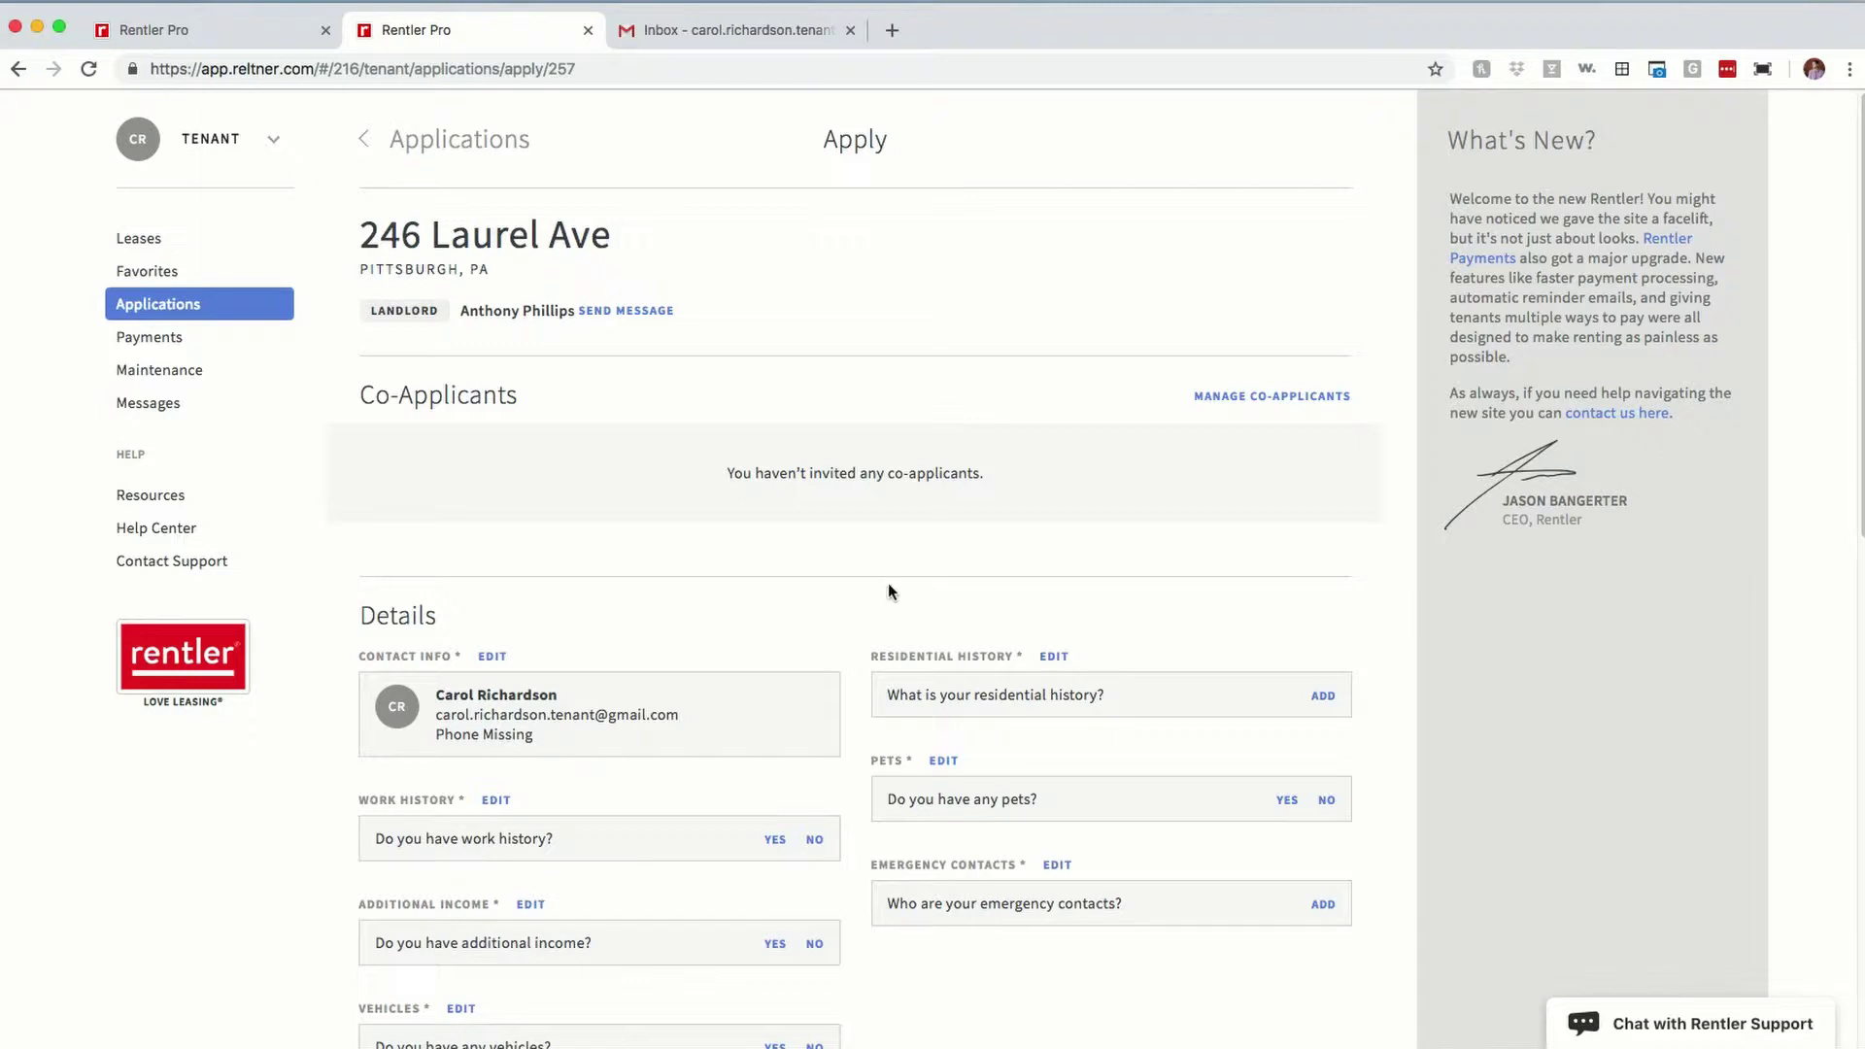
Step: Open Rentler's 'You've been invited to apply' email in Gmail and close the extra application tab
click(583, 33)
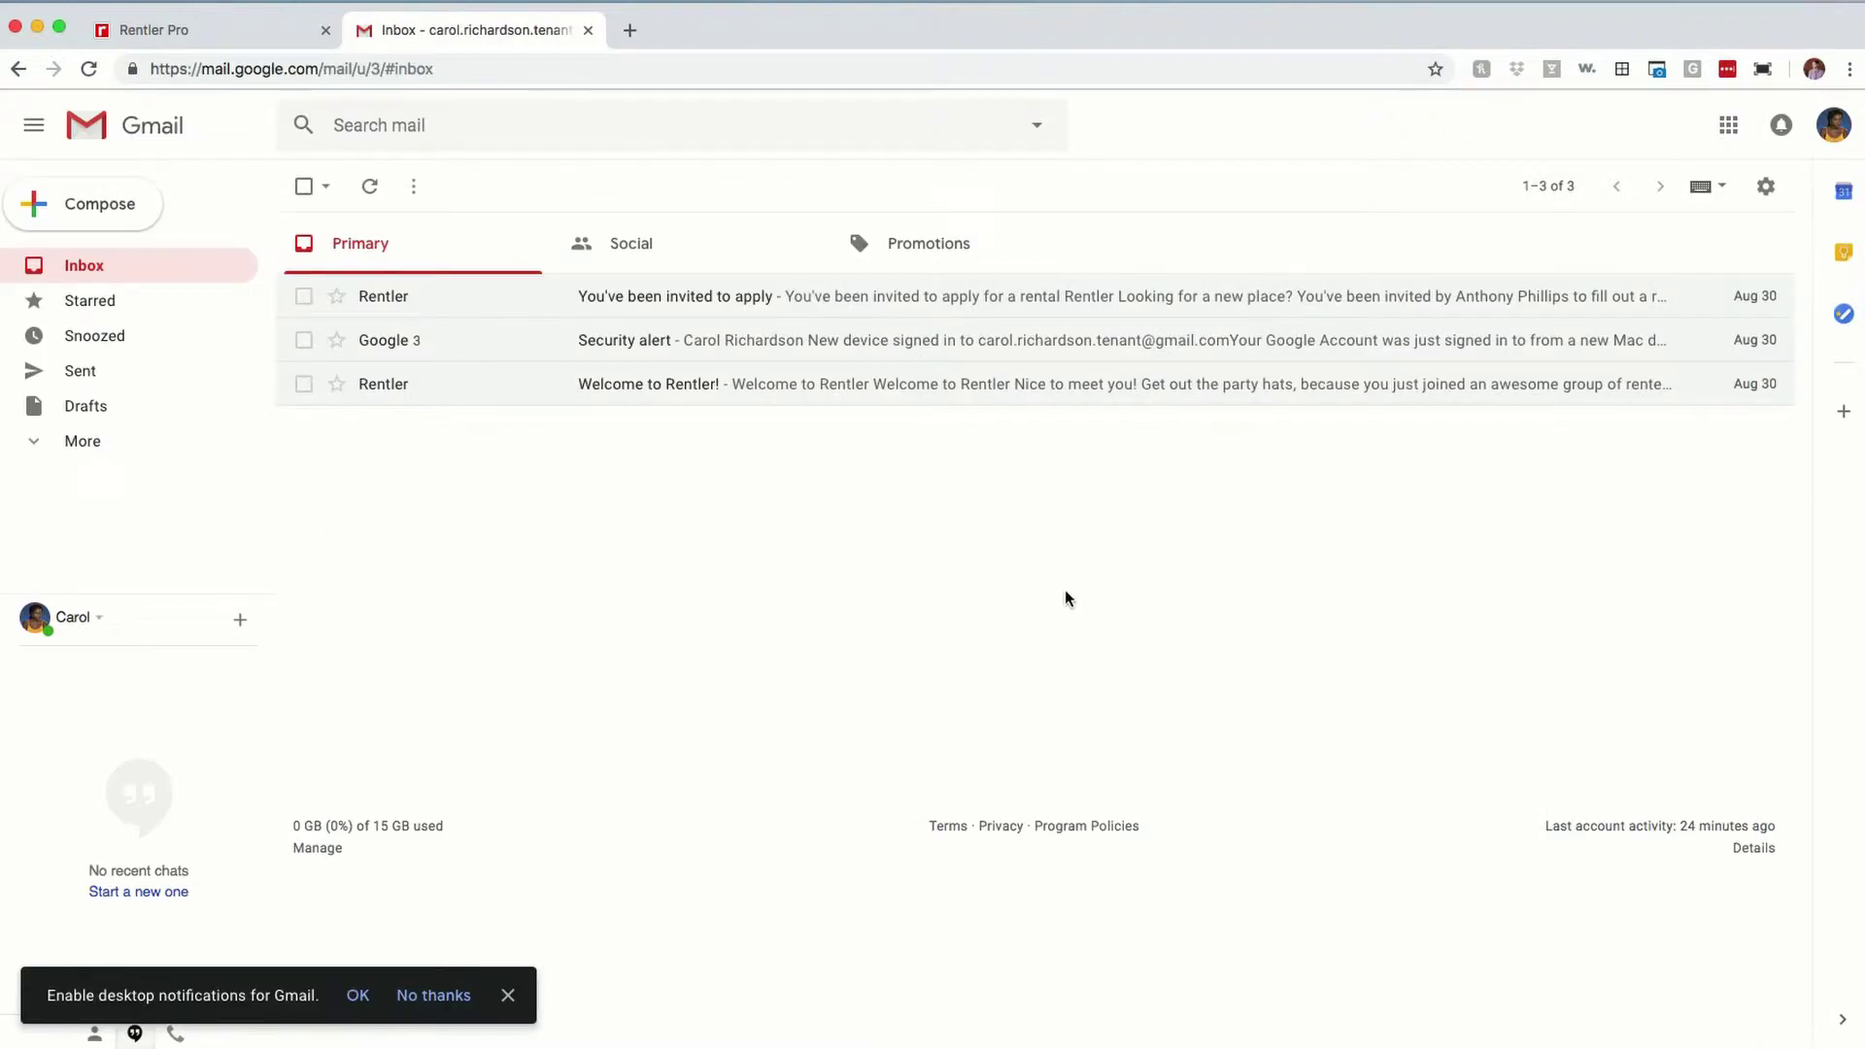
click(738, 297)
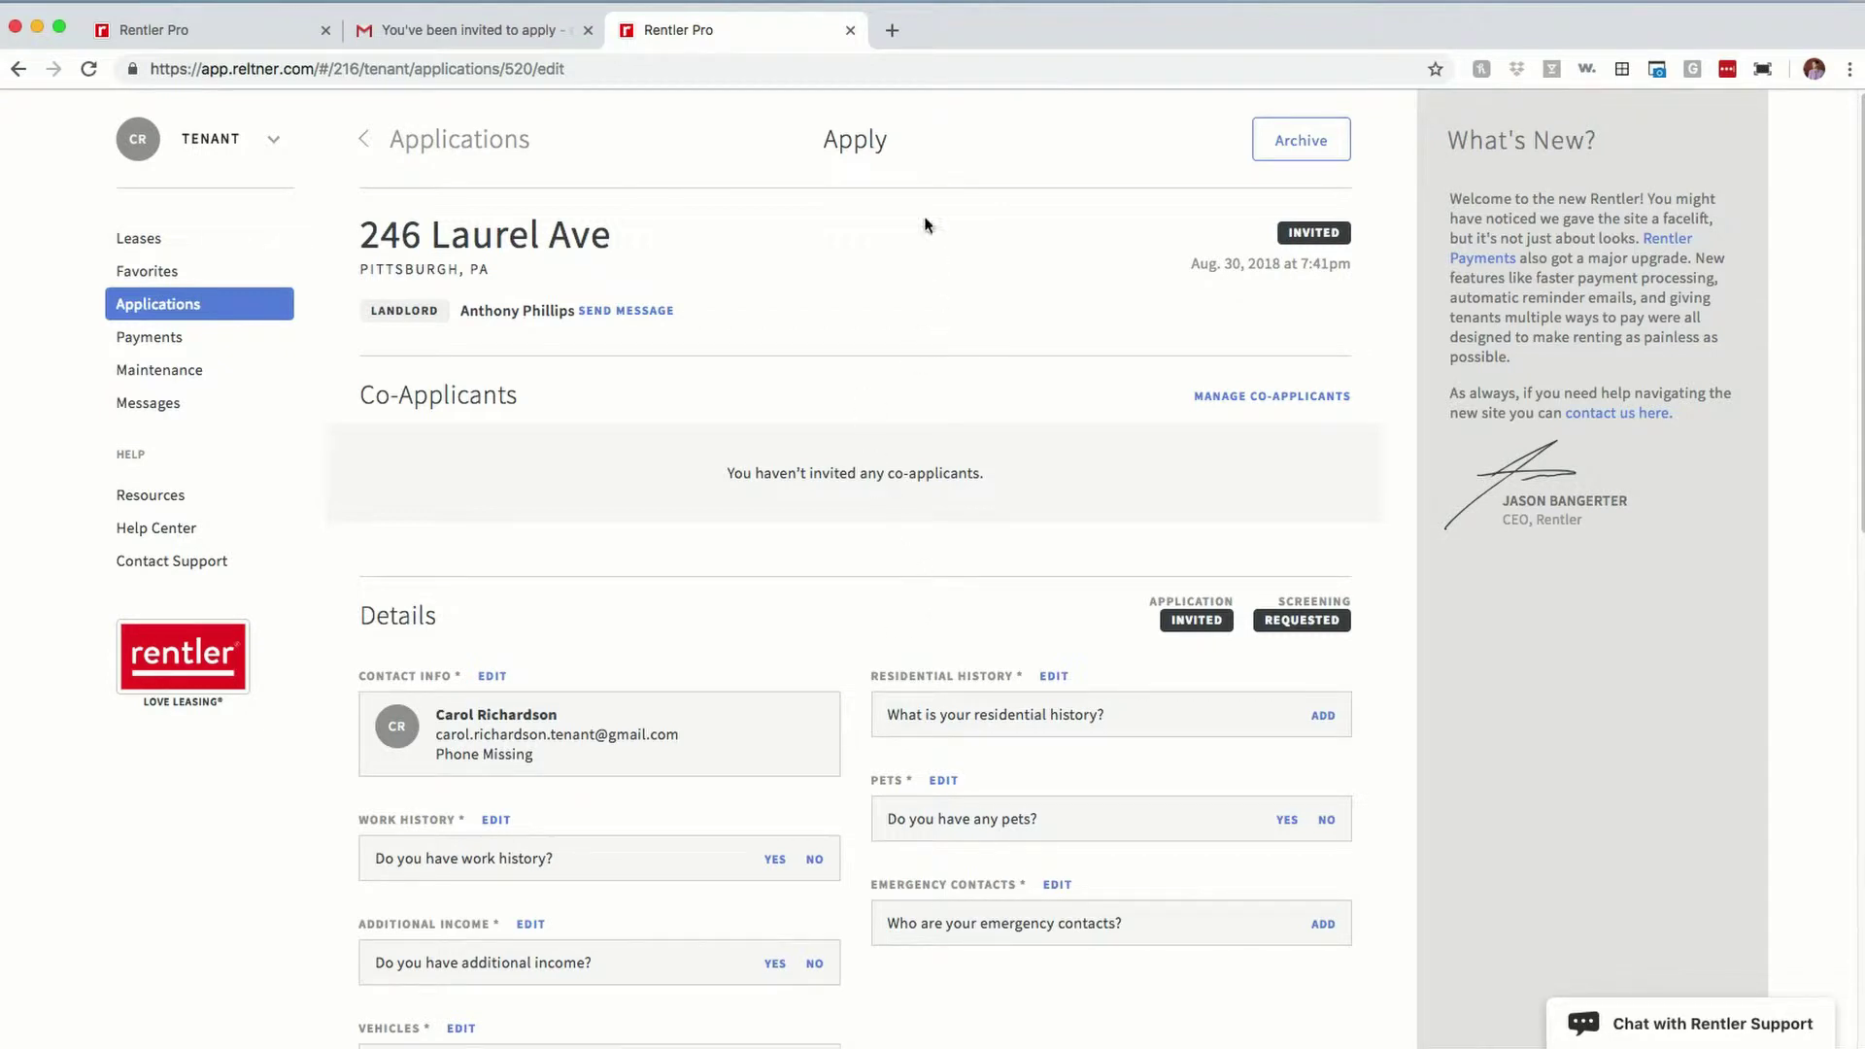
click(852, 34)
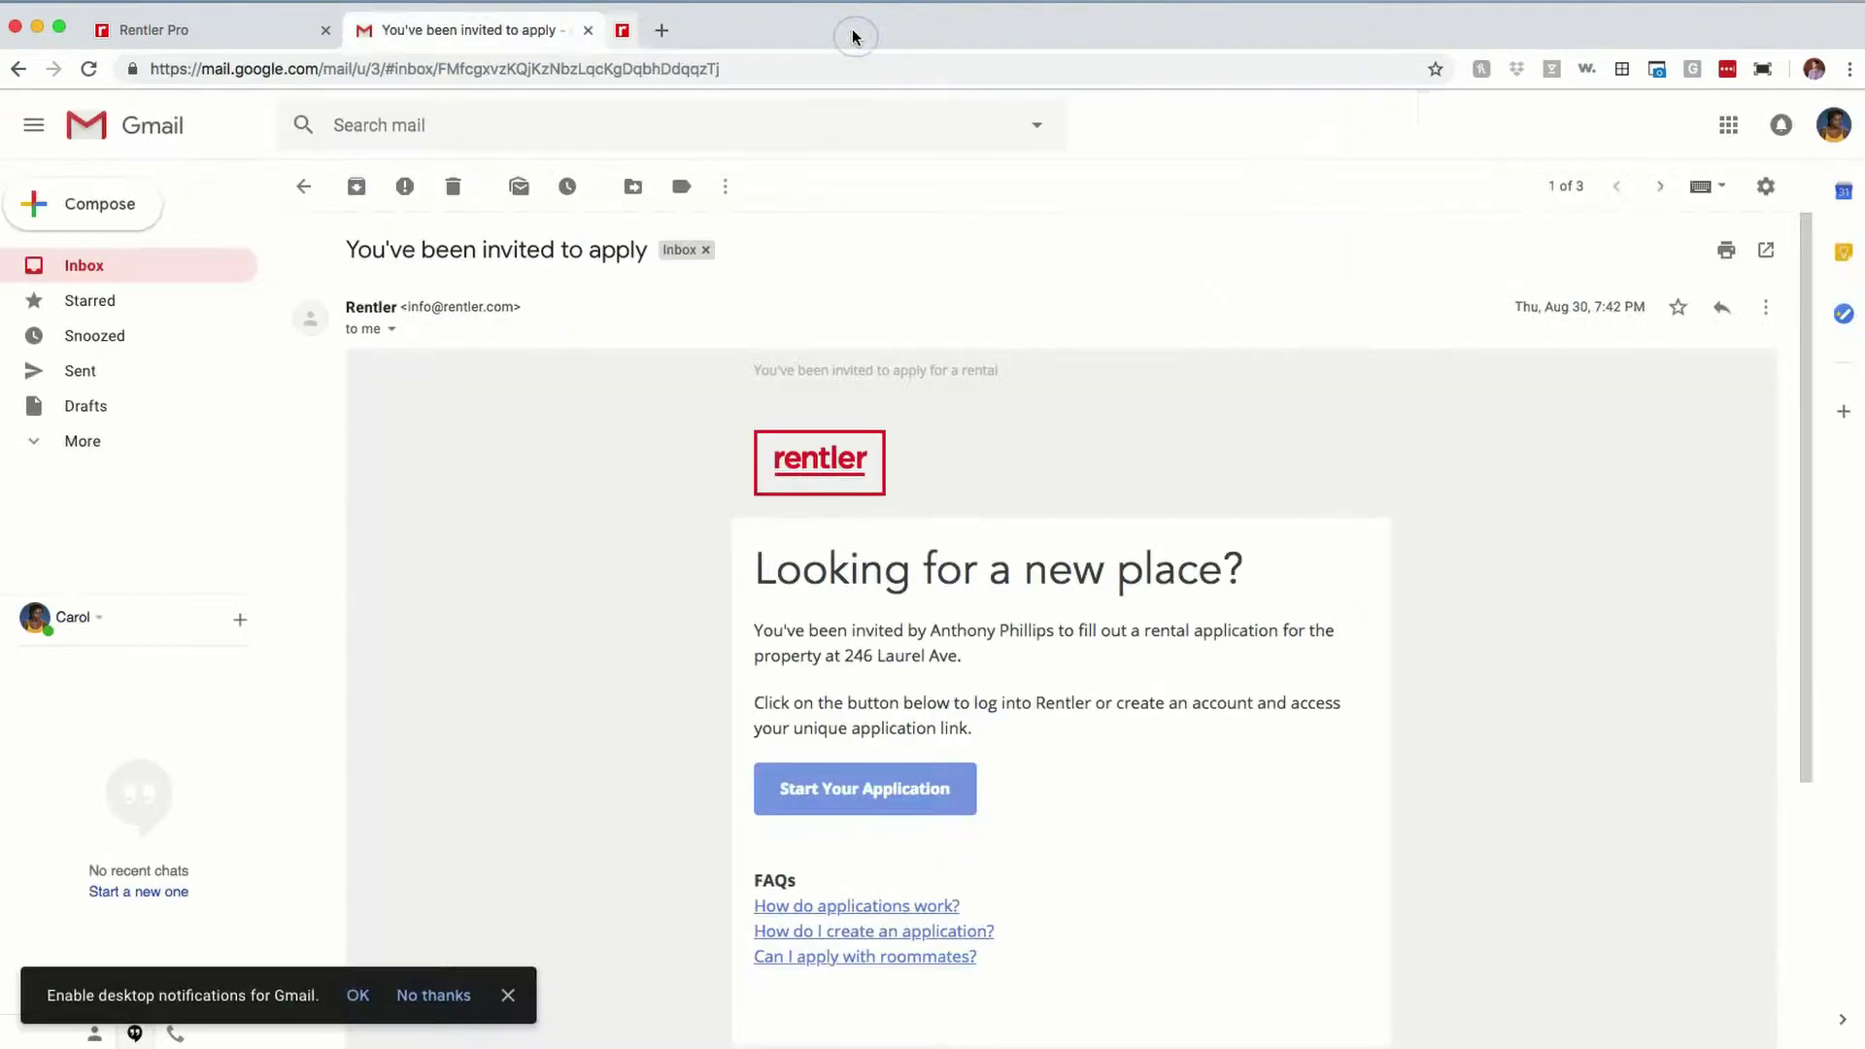
click(220, 37)
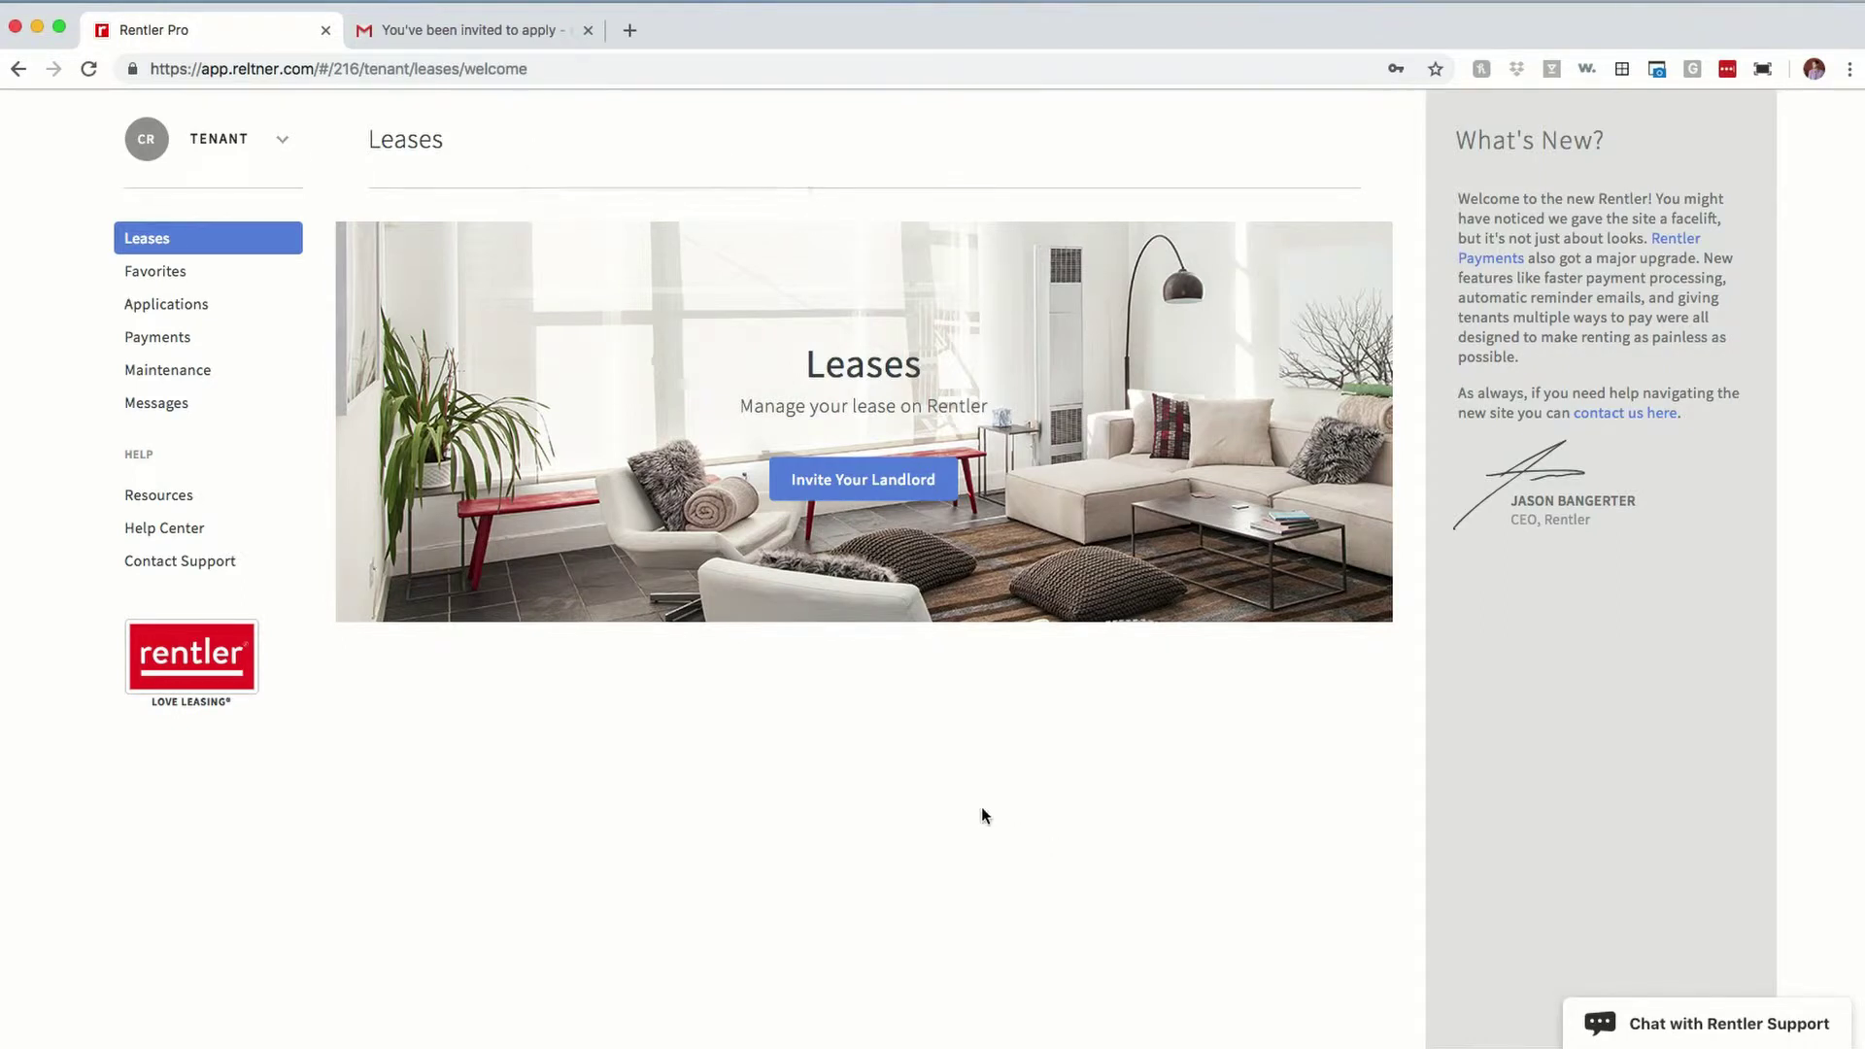
click(187, 317)
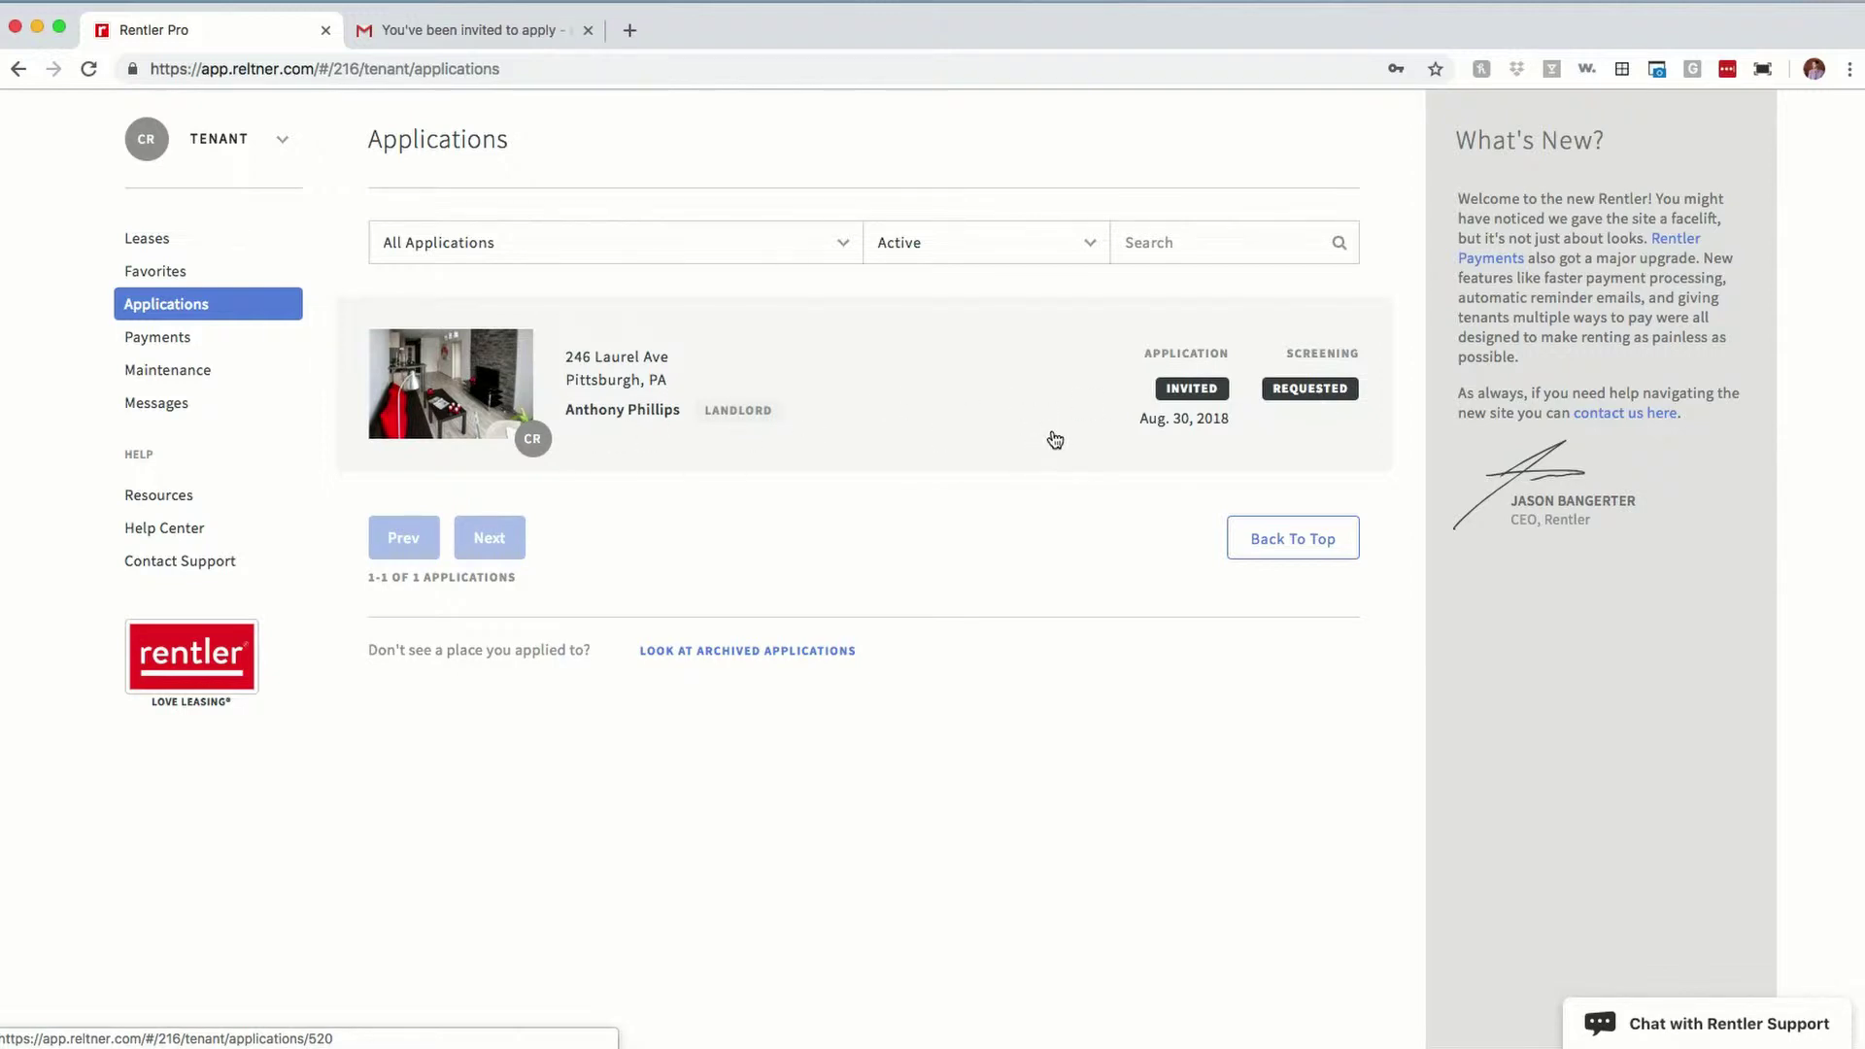
click(817, 418)
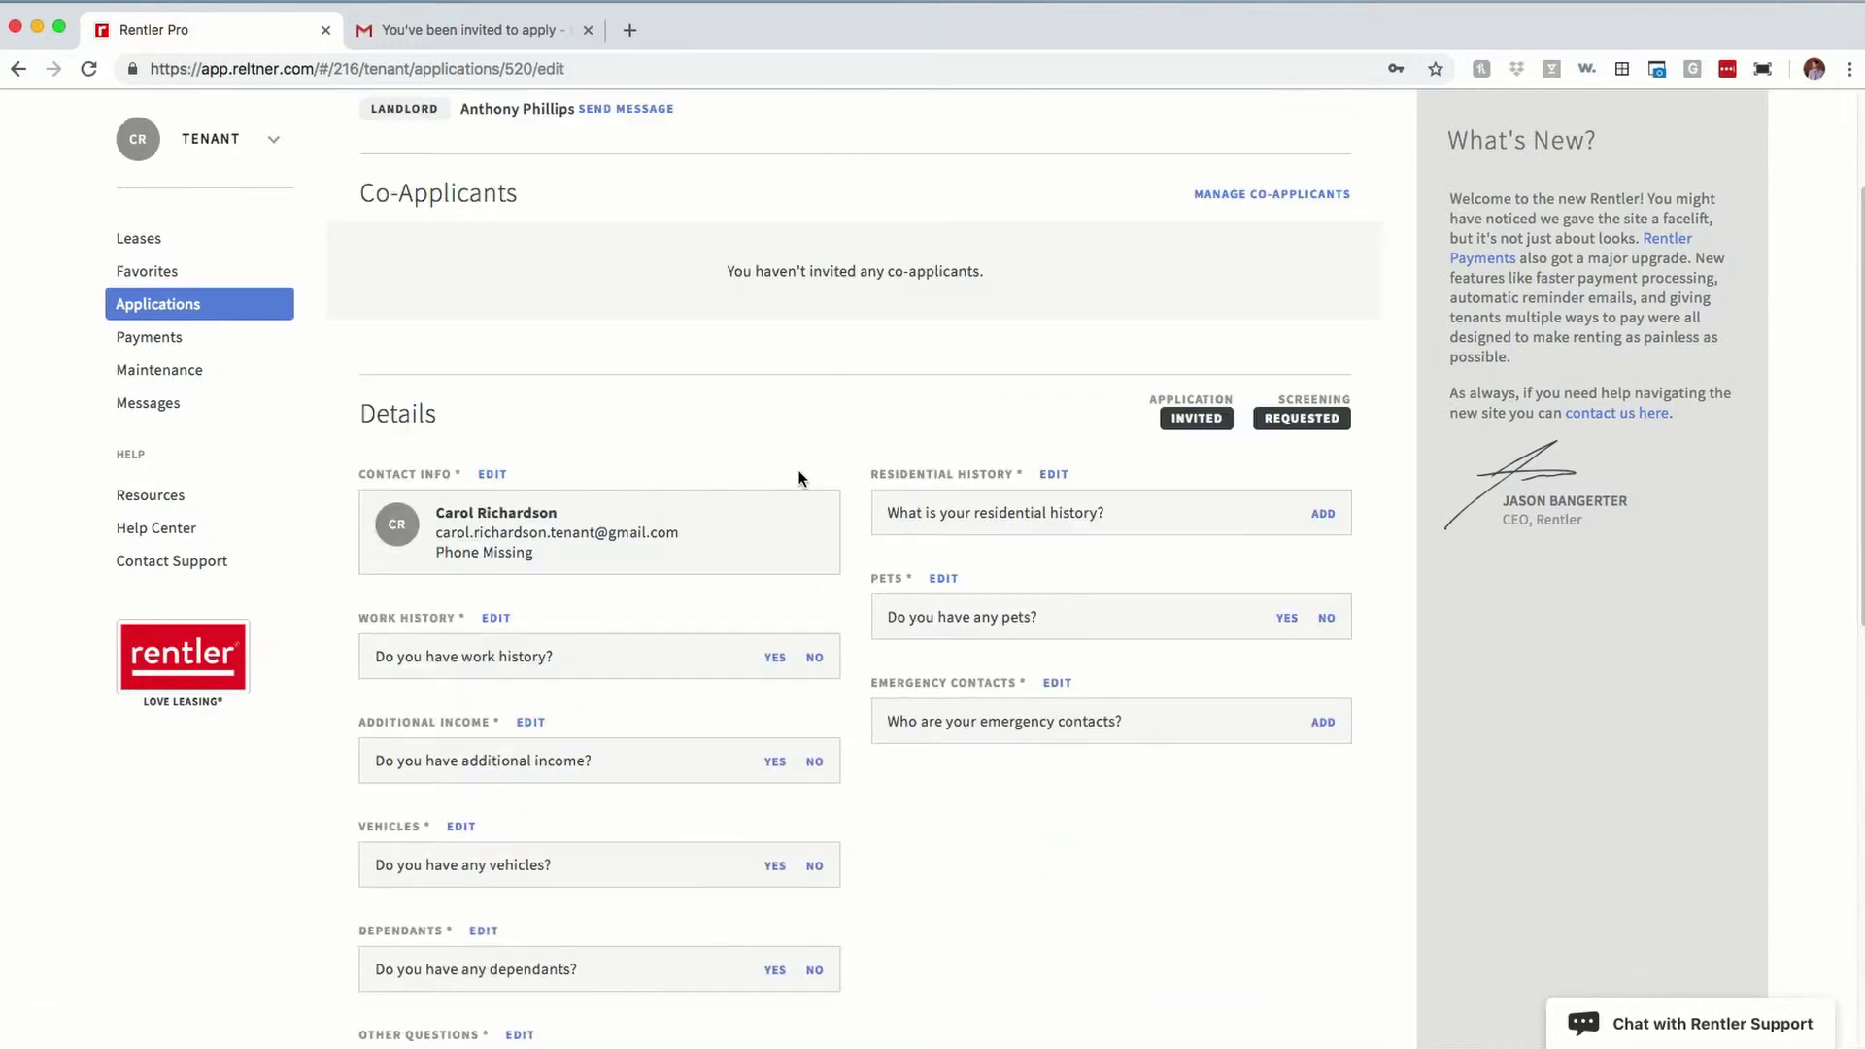
scroll(818, 488, down, 8)
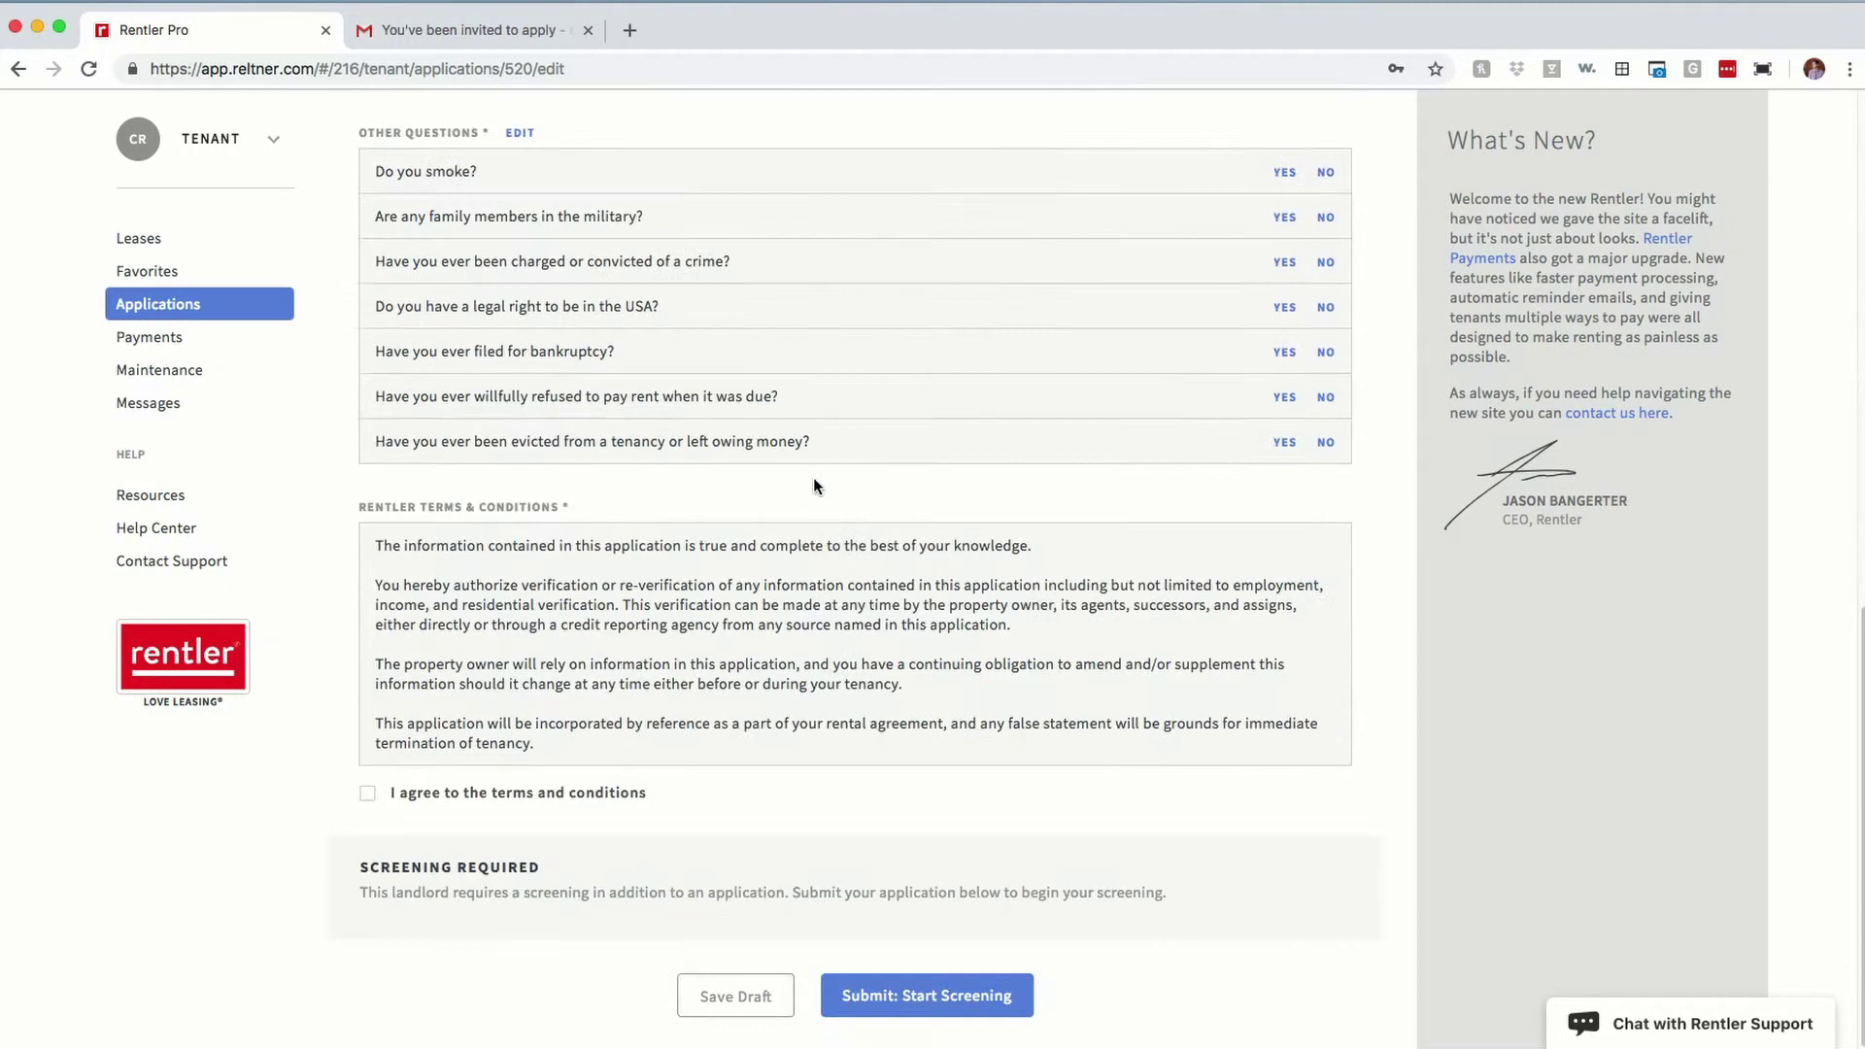
scroll(626, 482, up, 8)
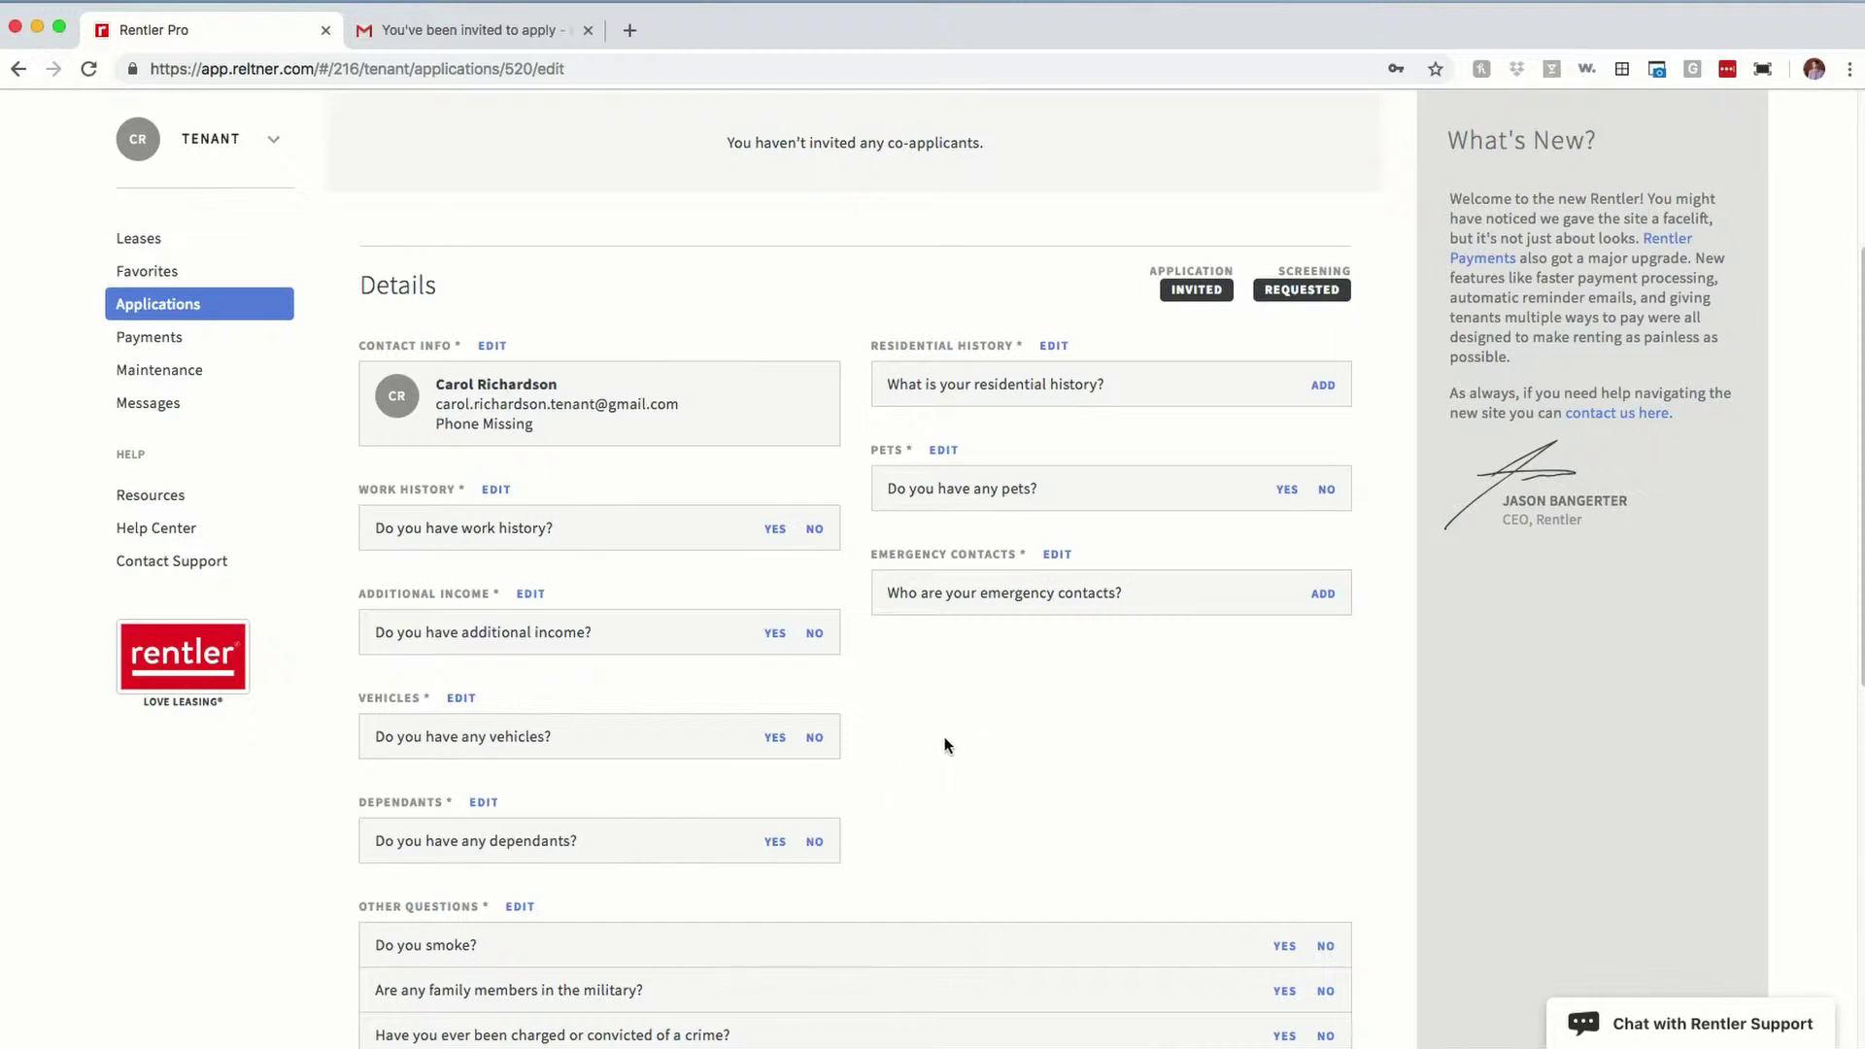
scroll(1046, 709, down, 8)
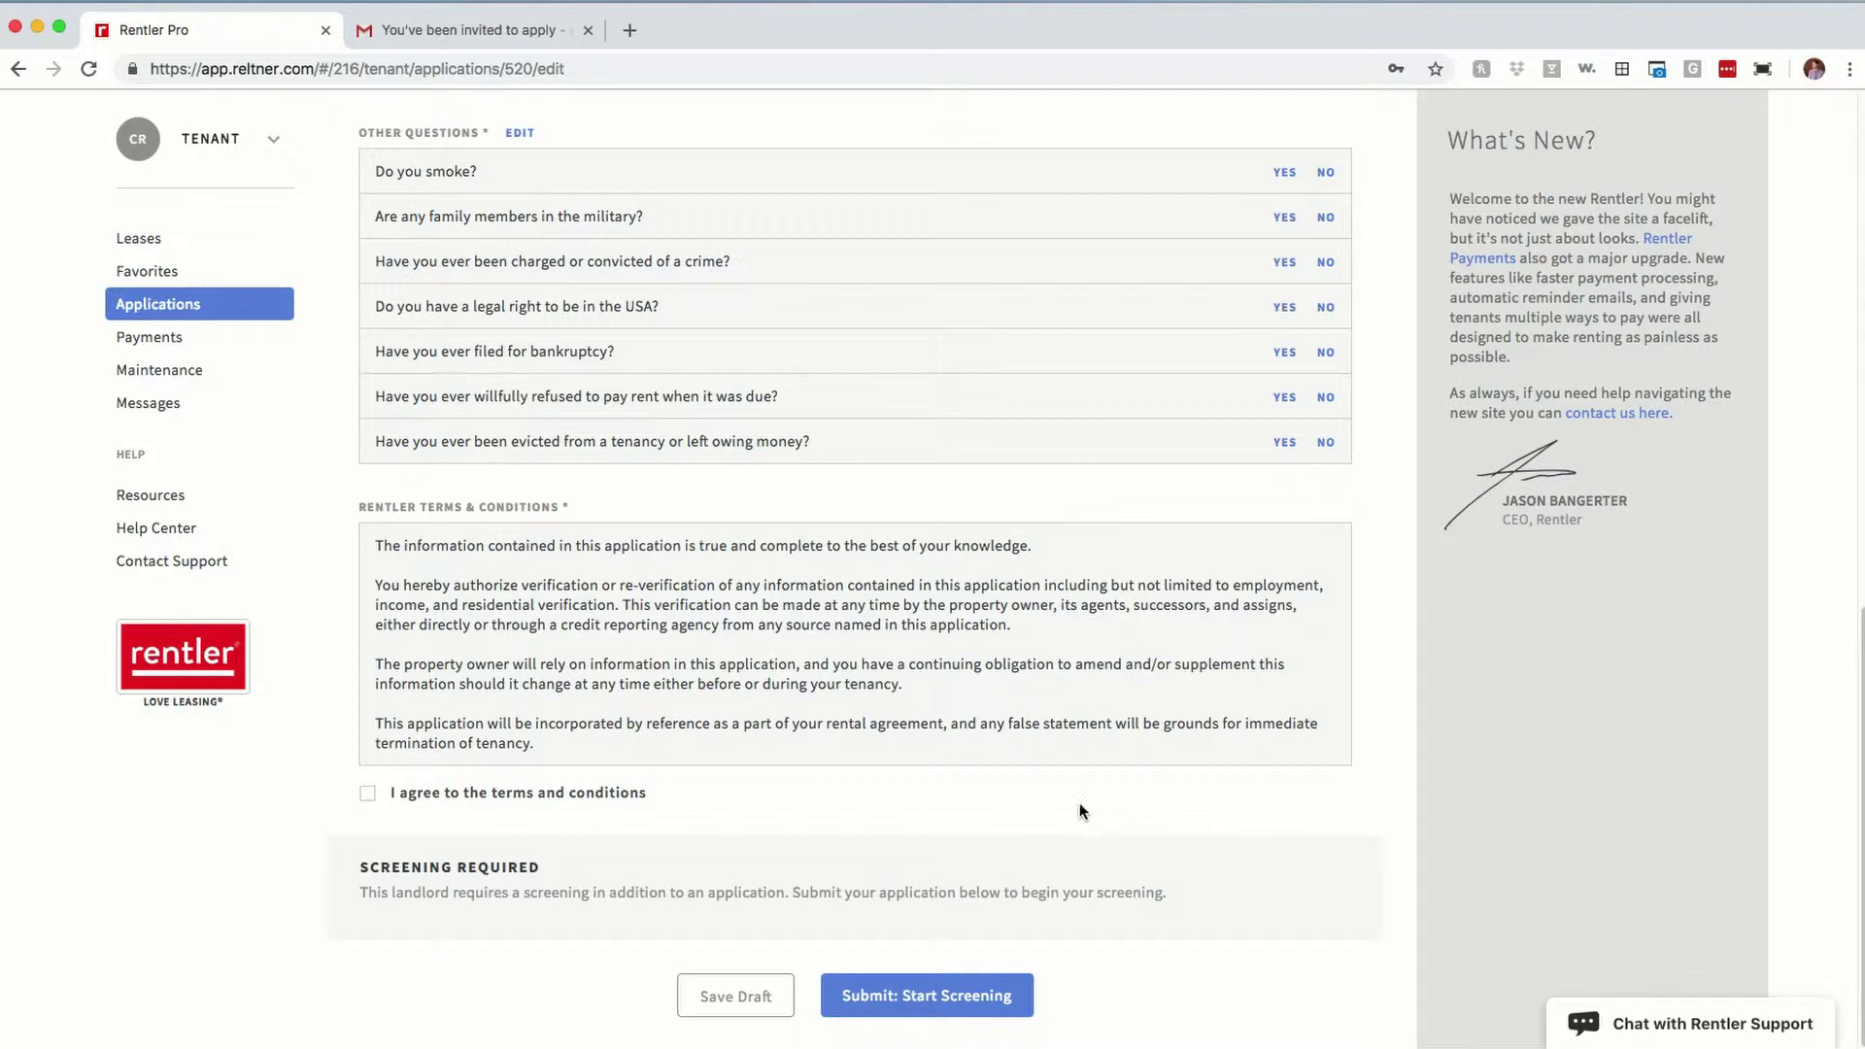
scroll(469, 735, up, 10)
scroll(632, 560, down, 4)
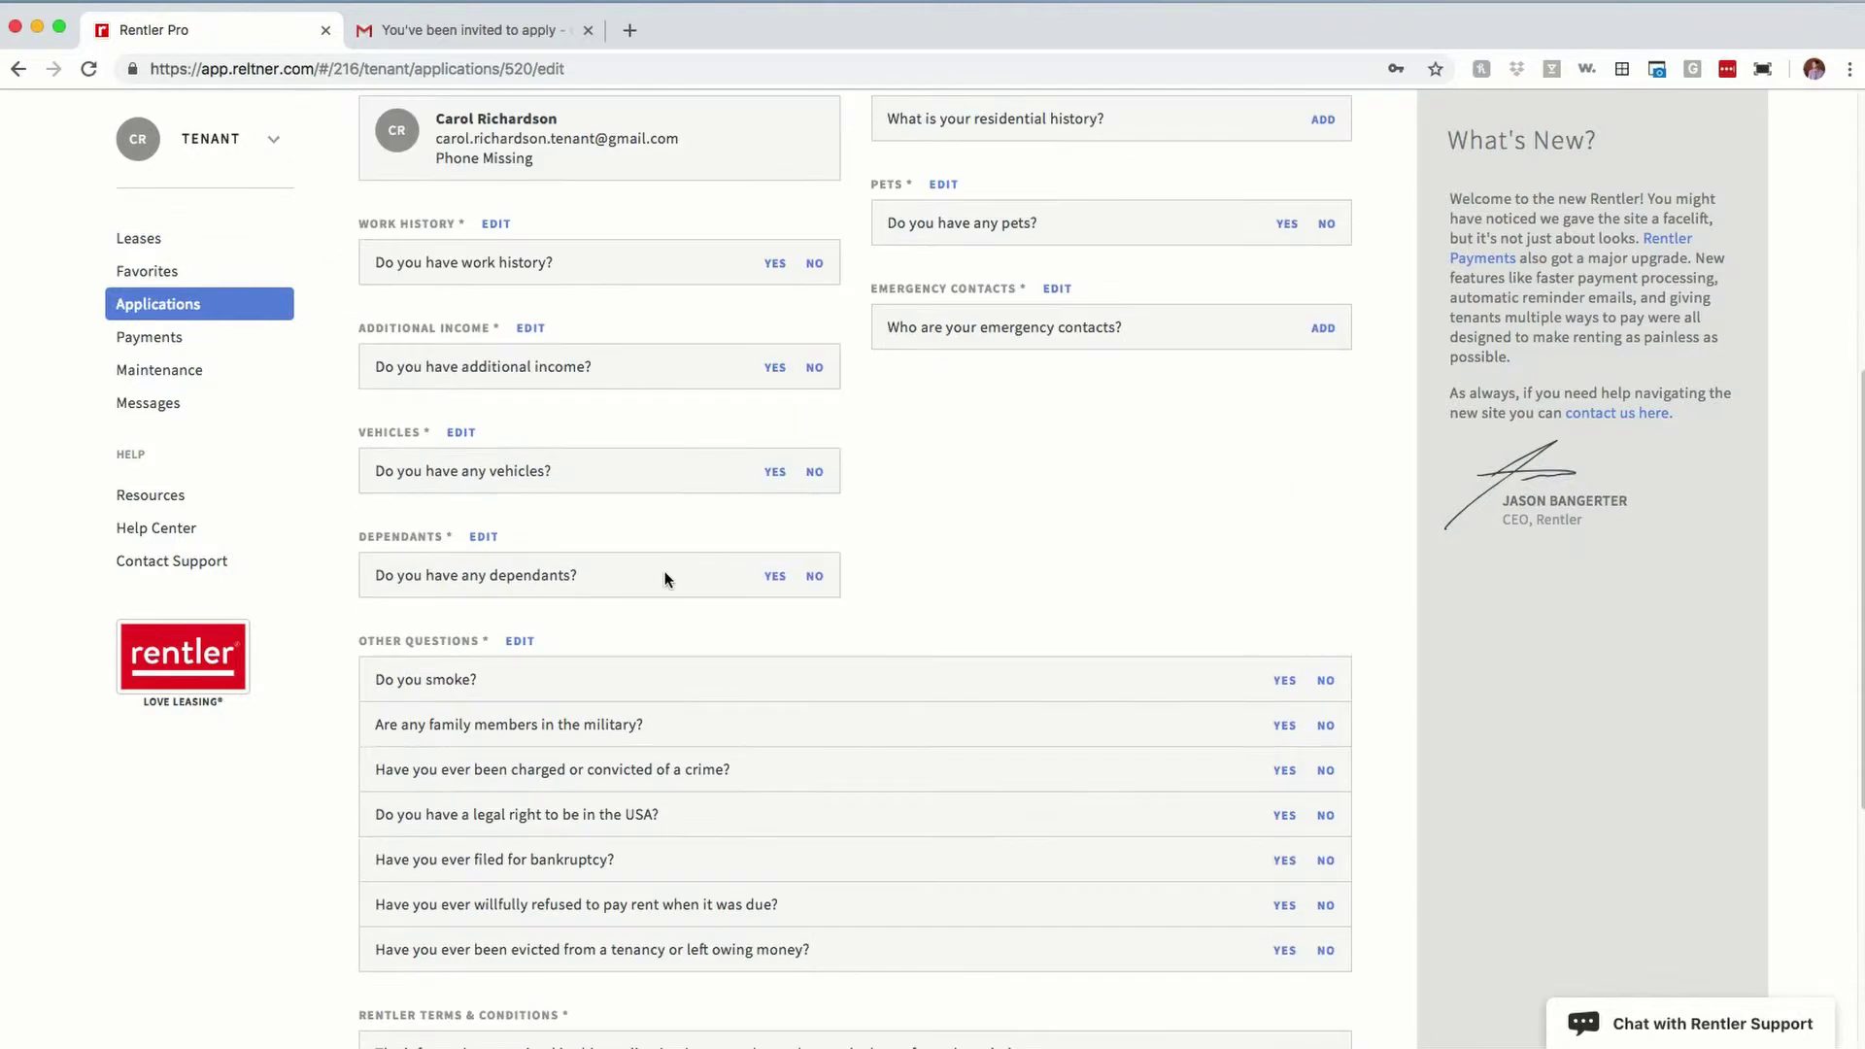
scroll(633, 560, up, 2)
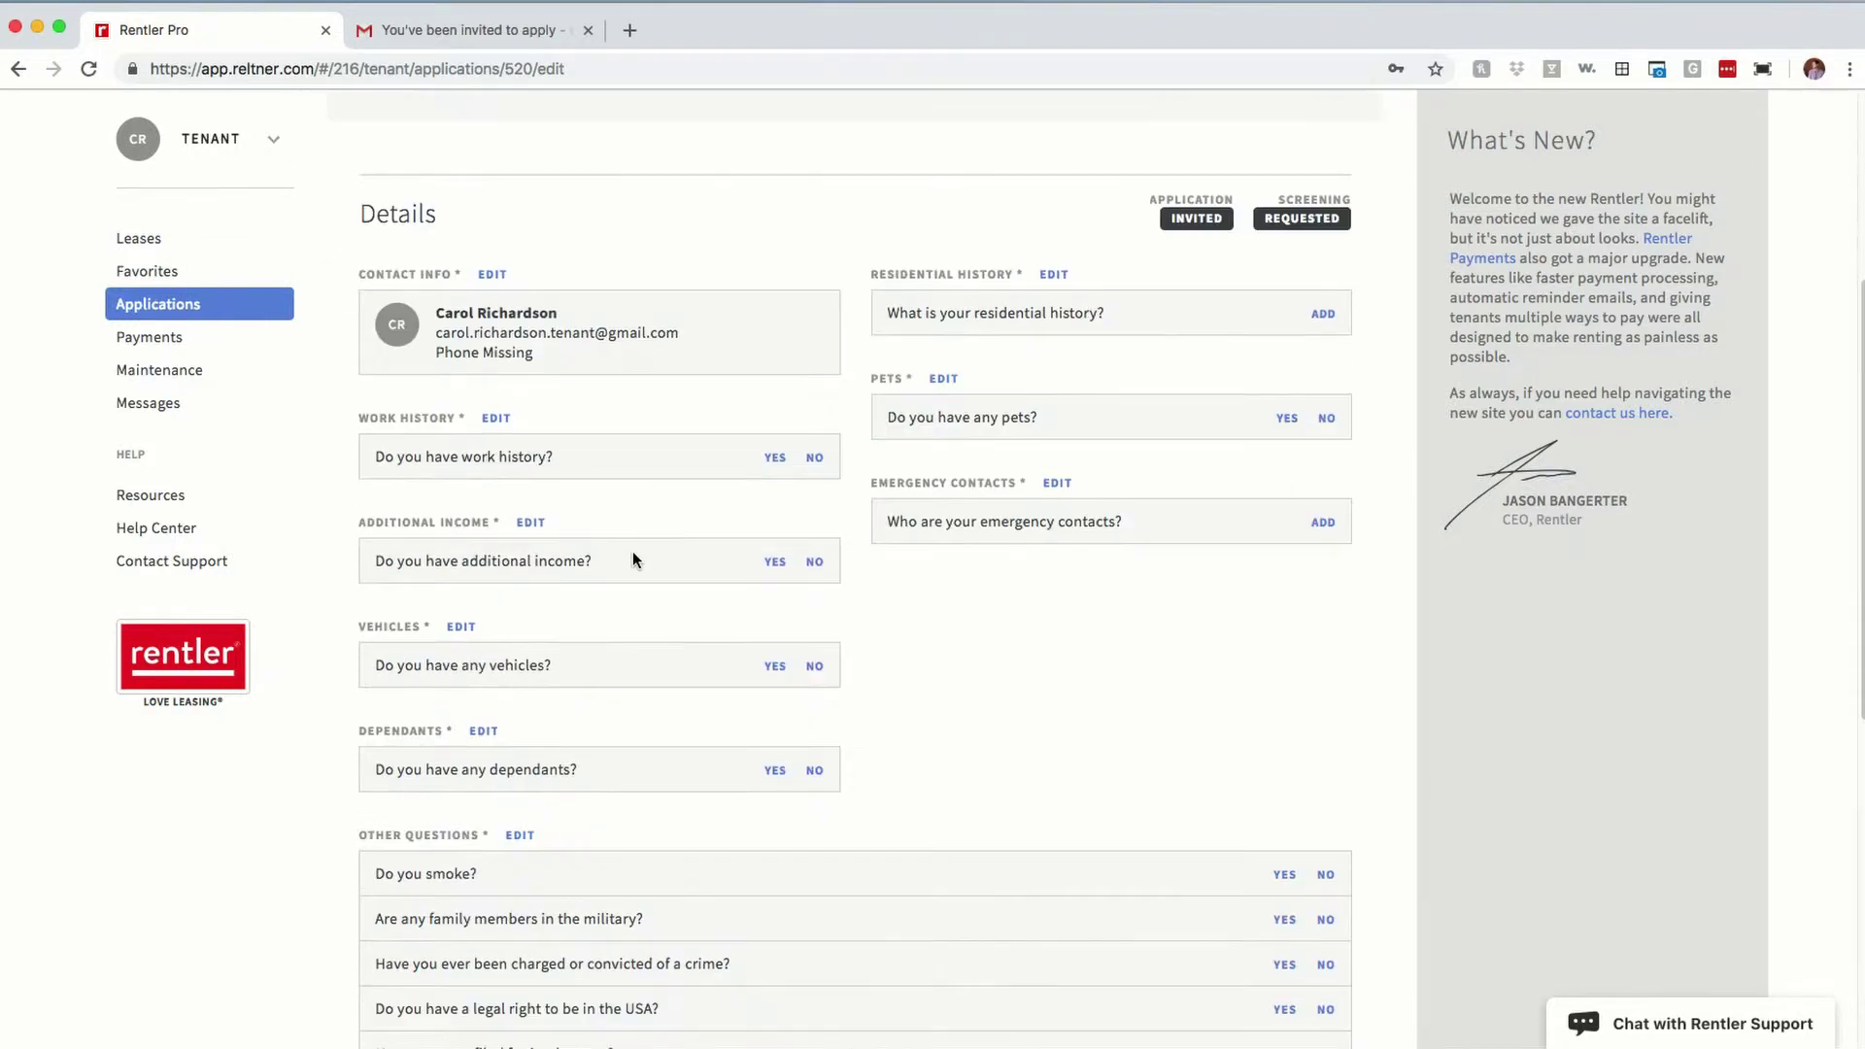
Step: Add a current full-time Manager job at Rentler paying $4,000/mo as work history
click(775, 460)
click(779, 275)
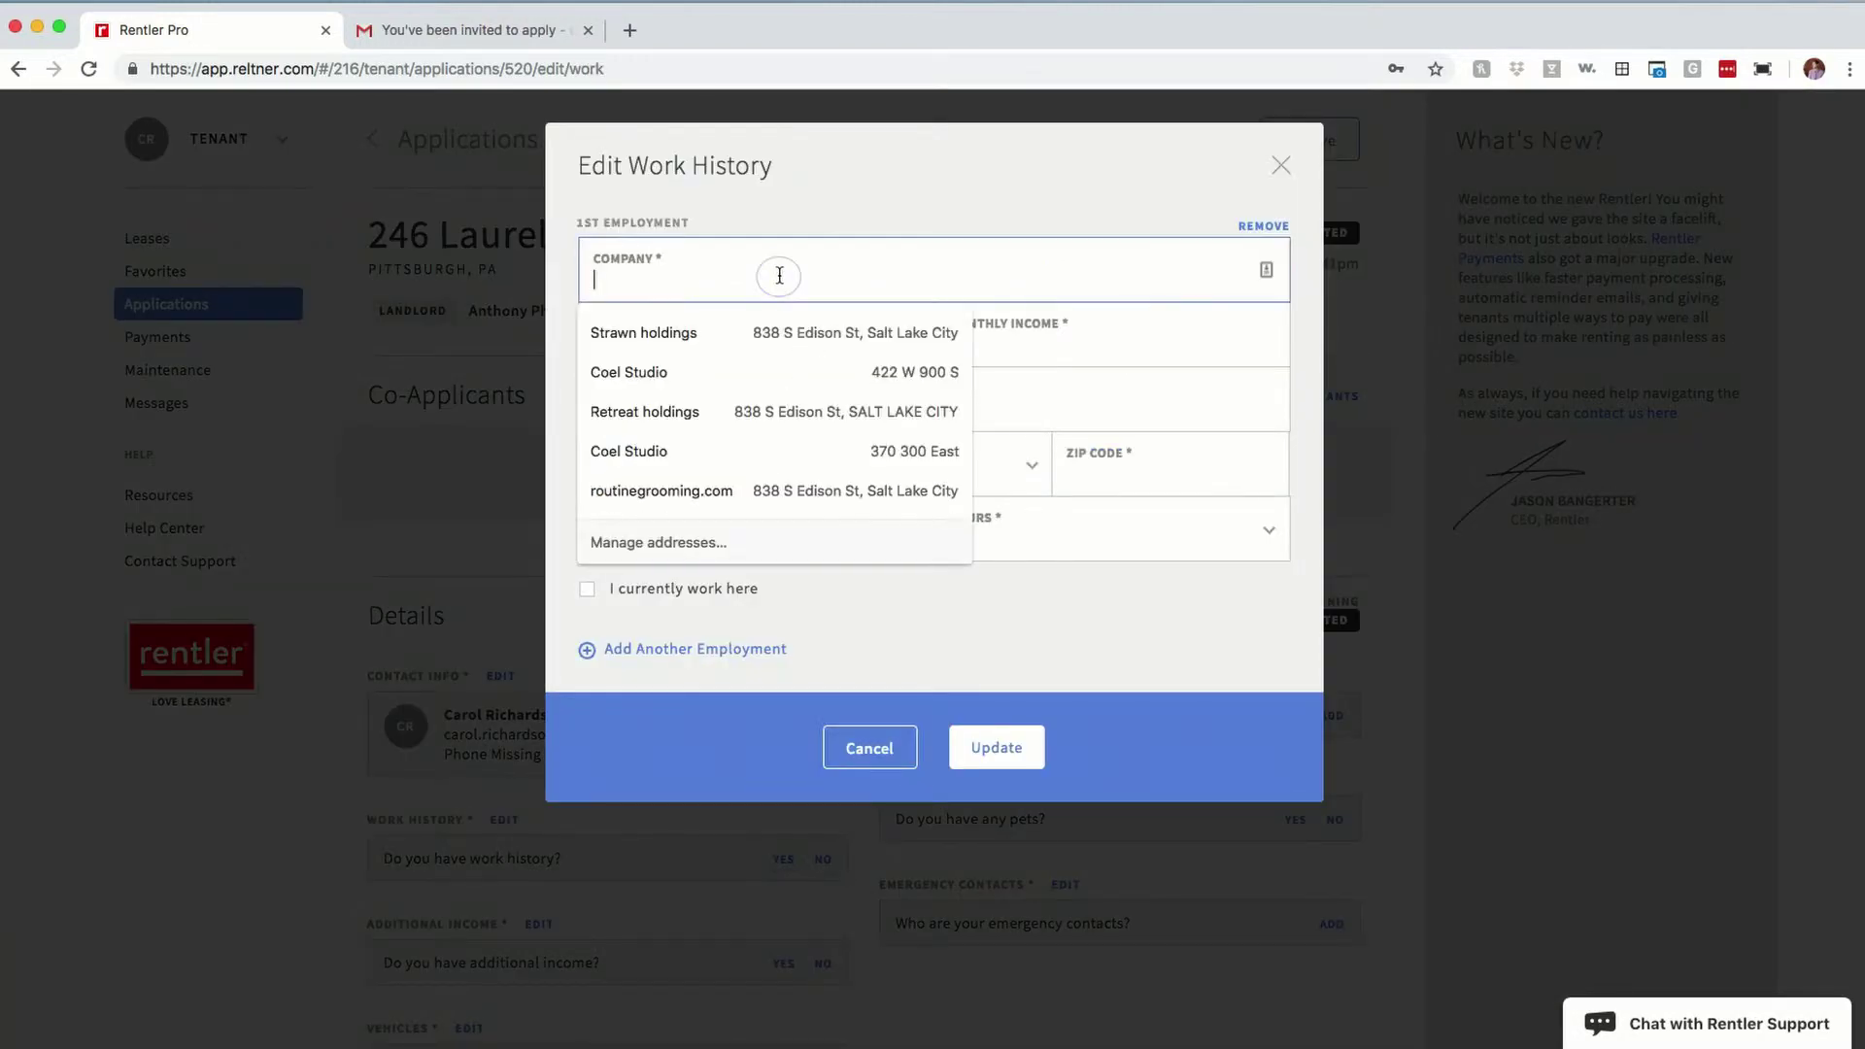
text(Rentler)
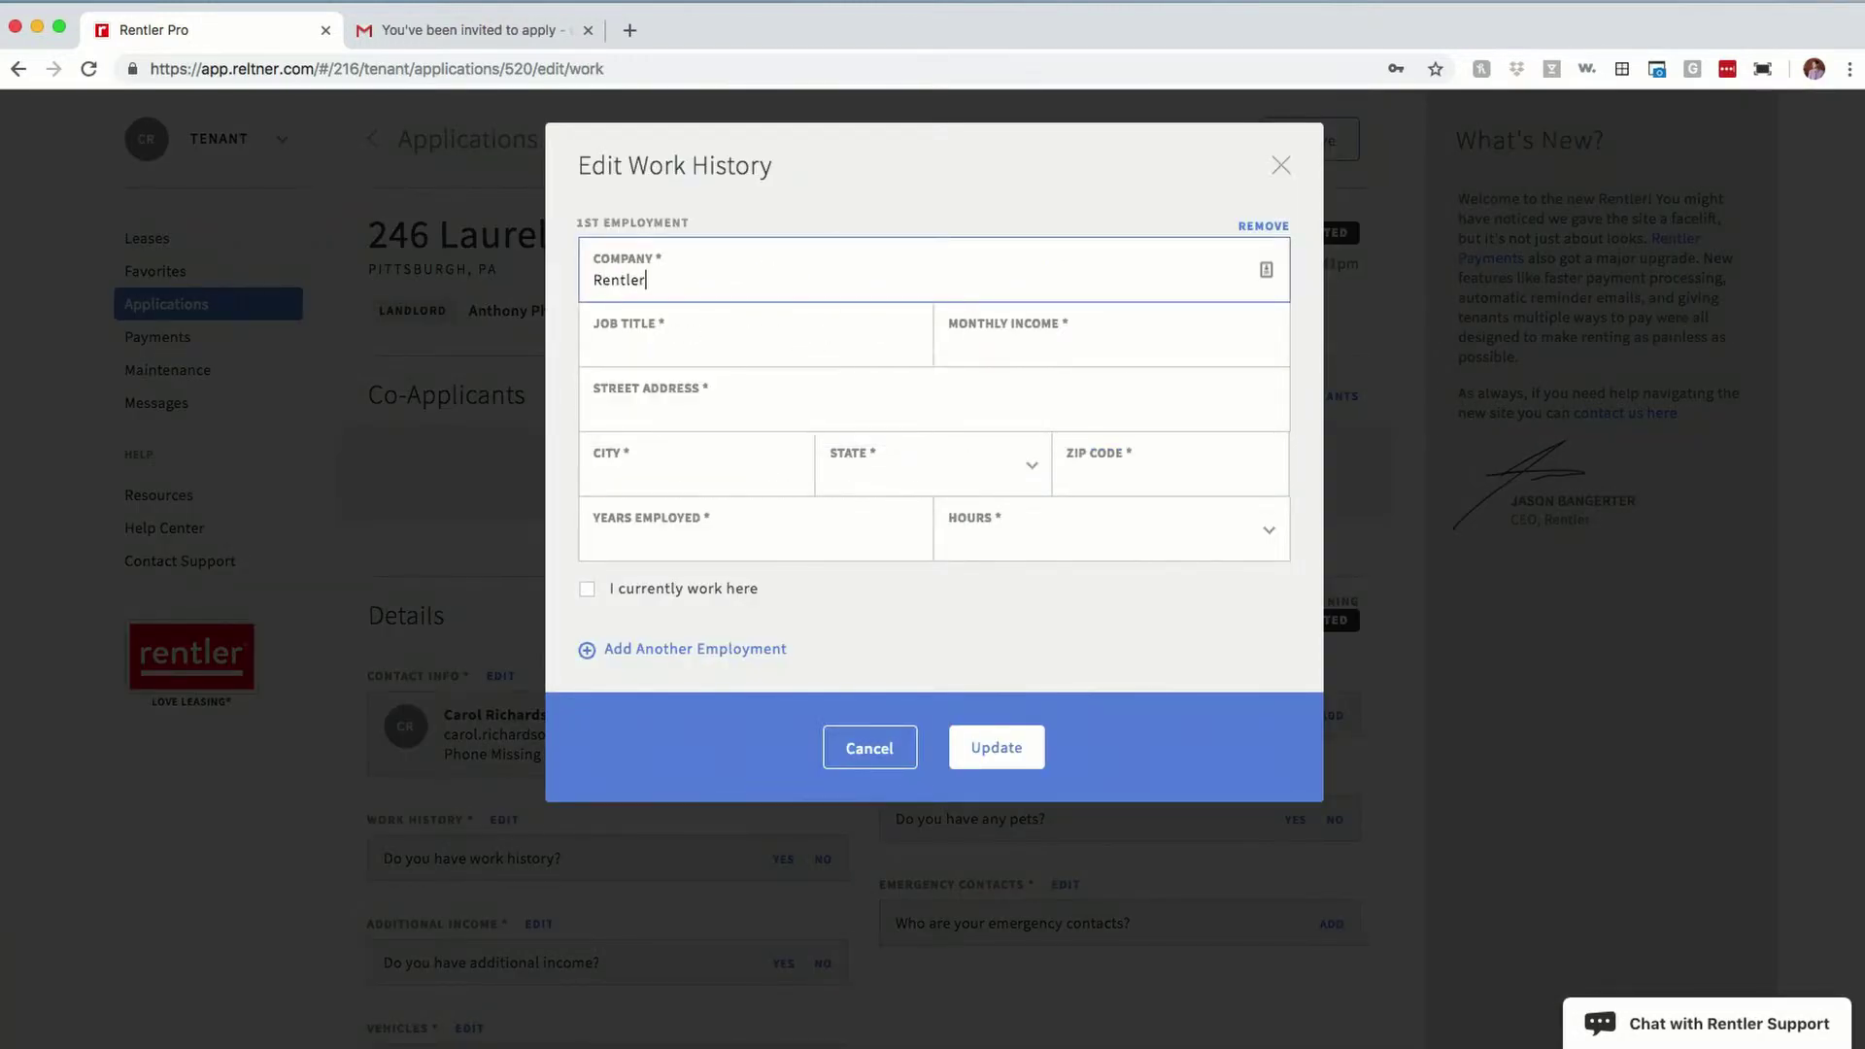
key(Tab)
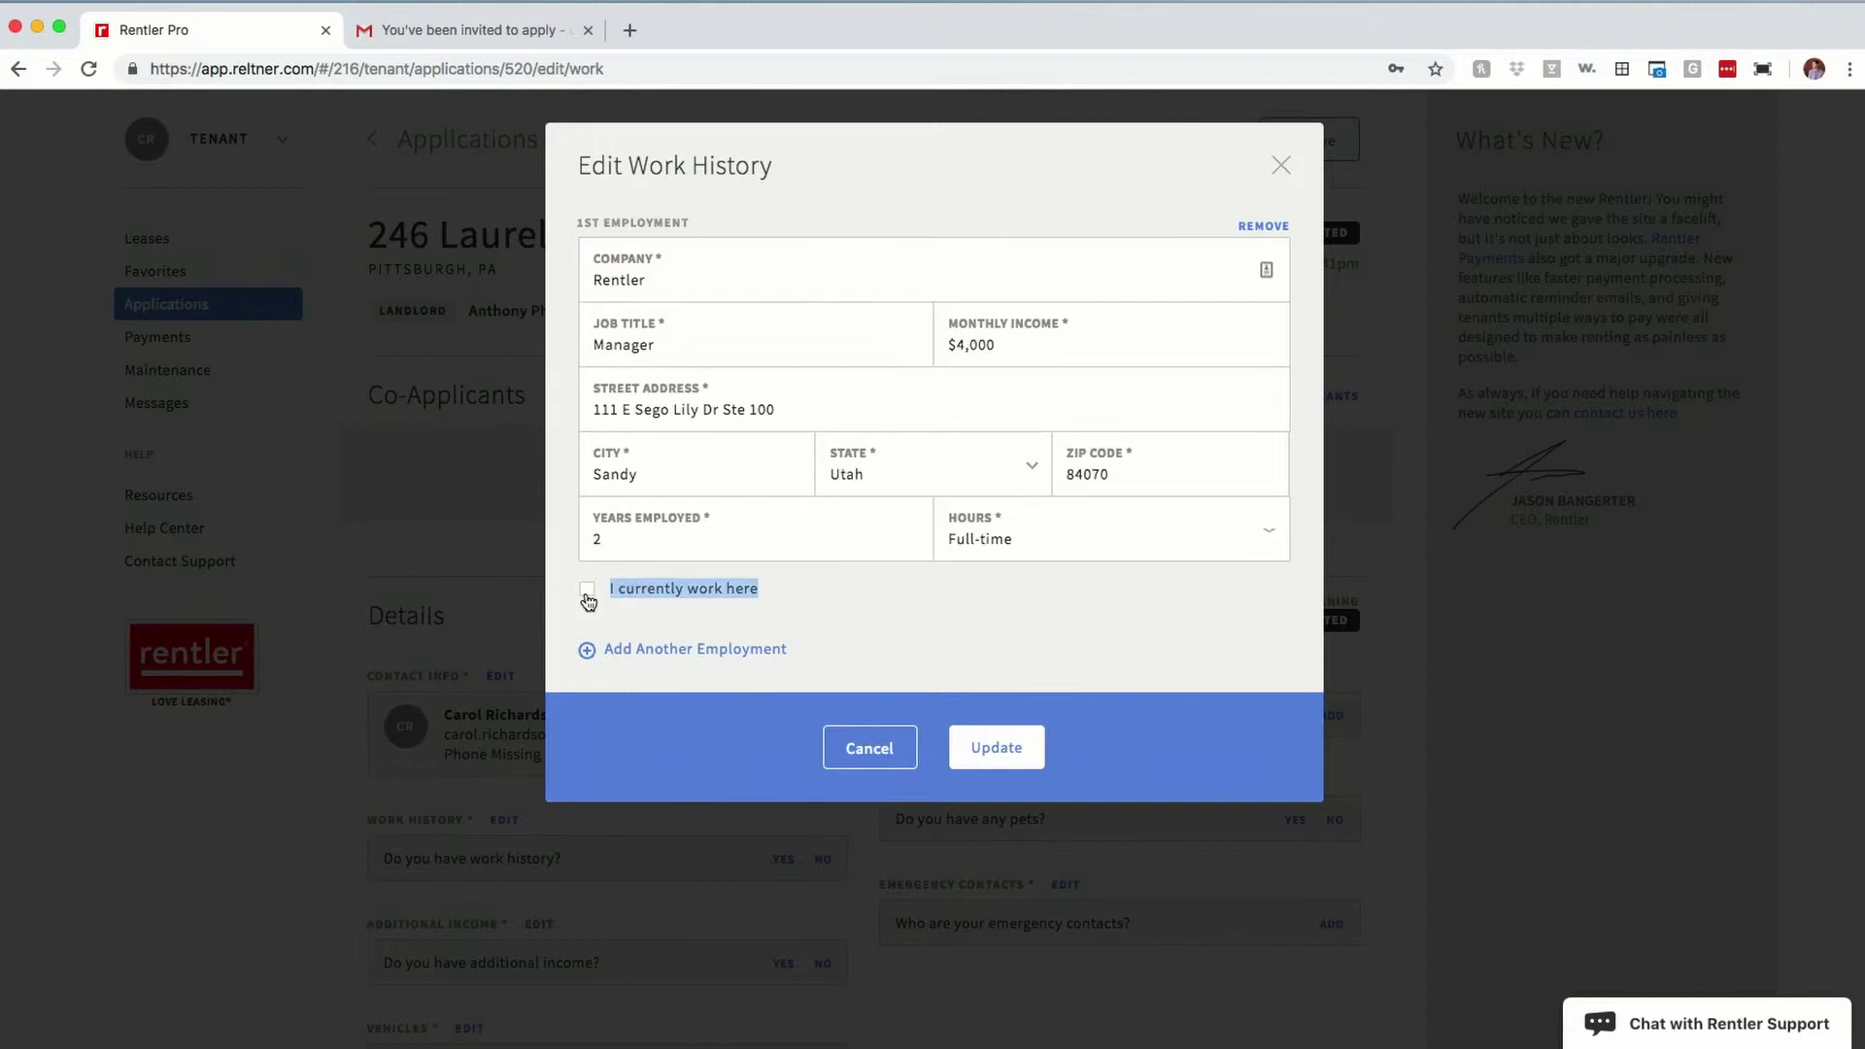
click(588, 593)
click(981, 752)
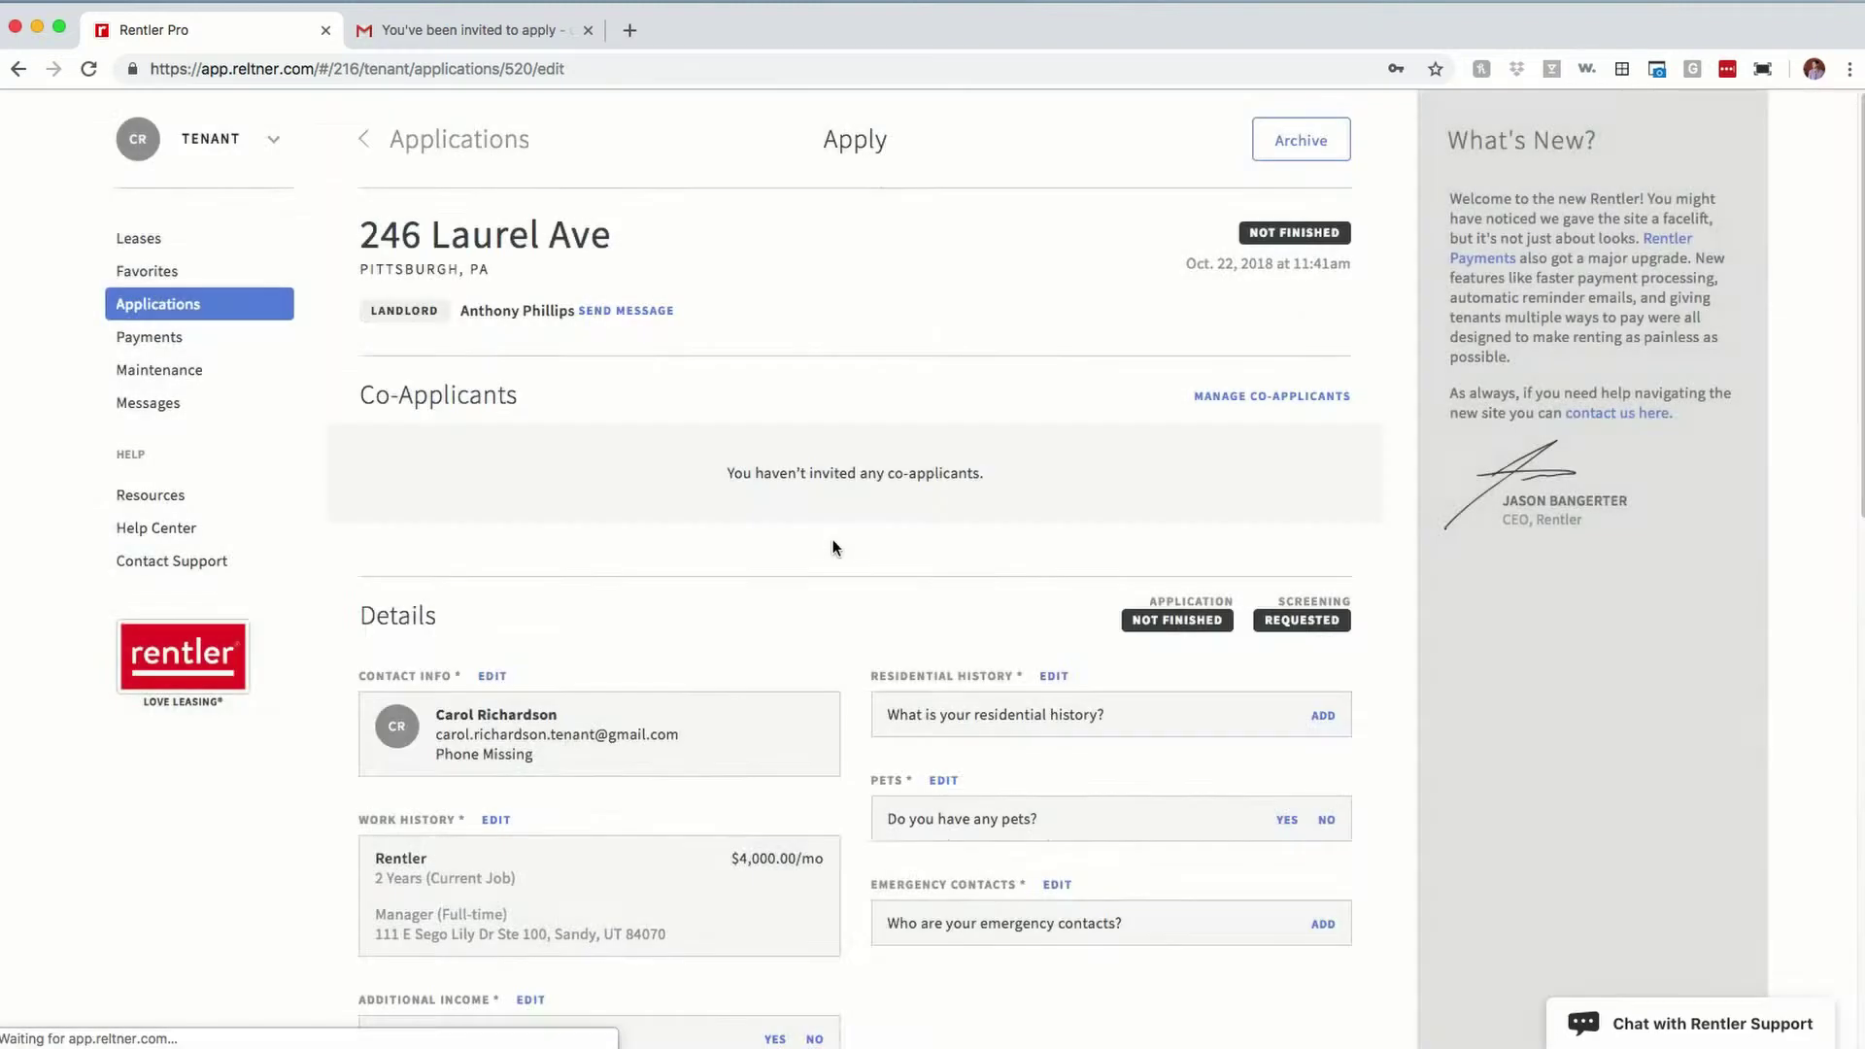
Step: Add the current 2-year, $1,200 Lease/Rental as residential history
click(1319, 716)
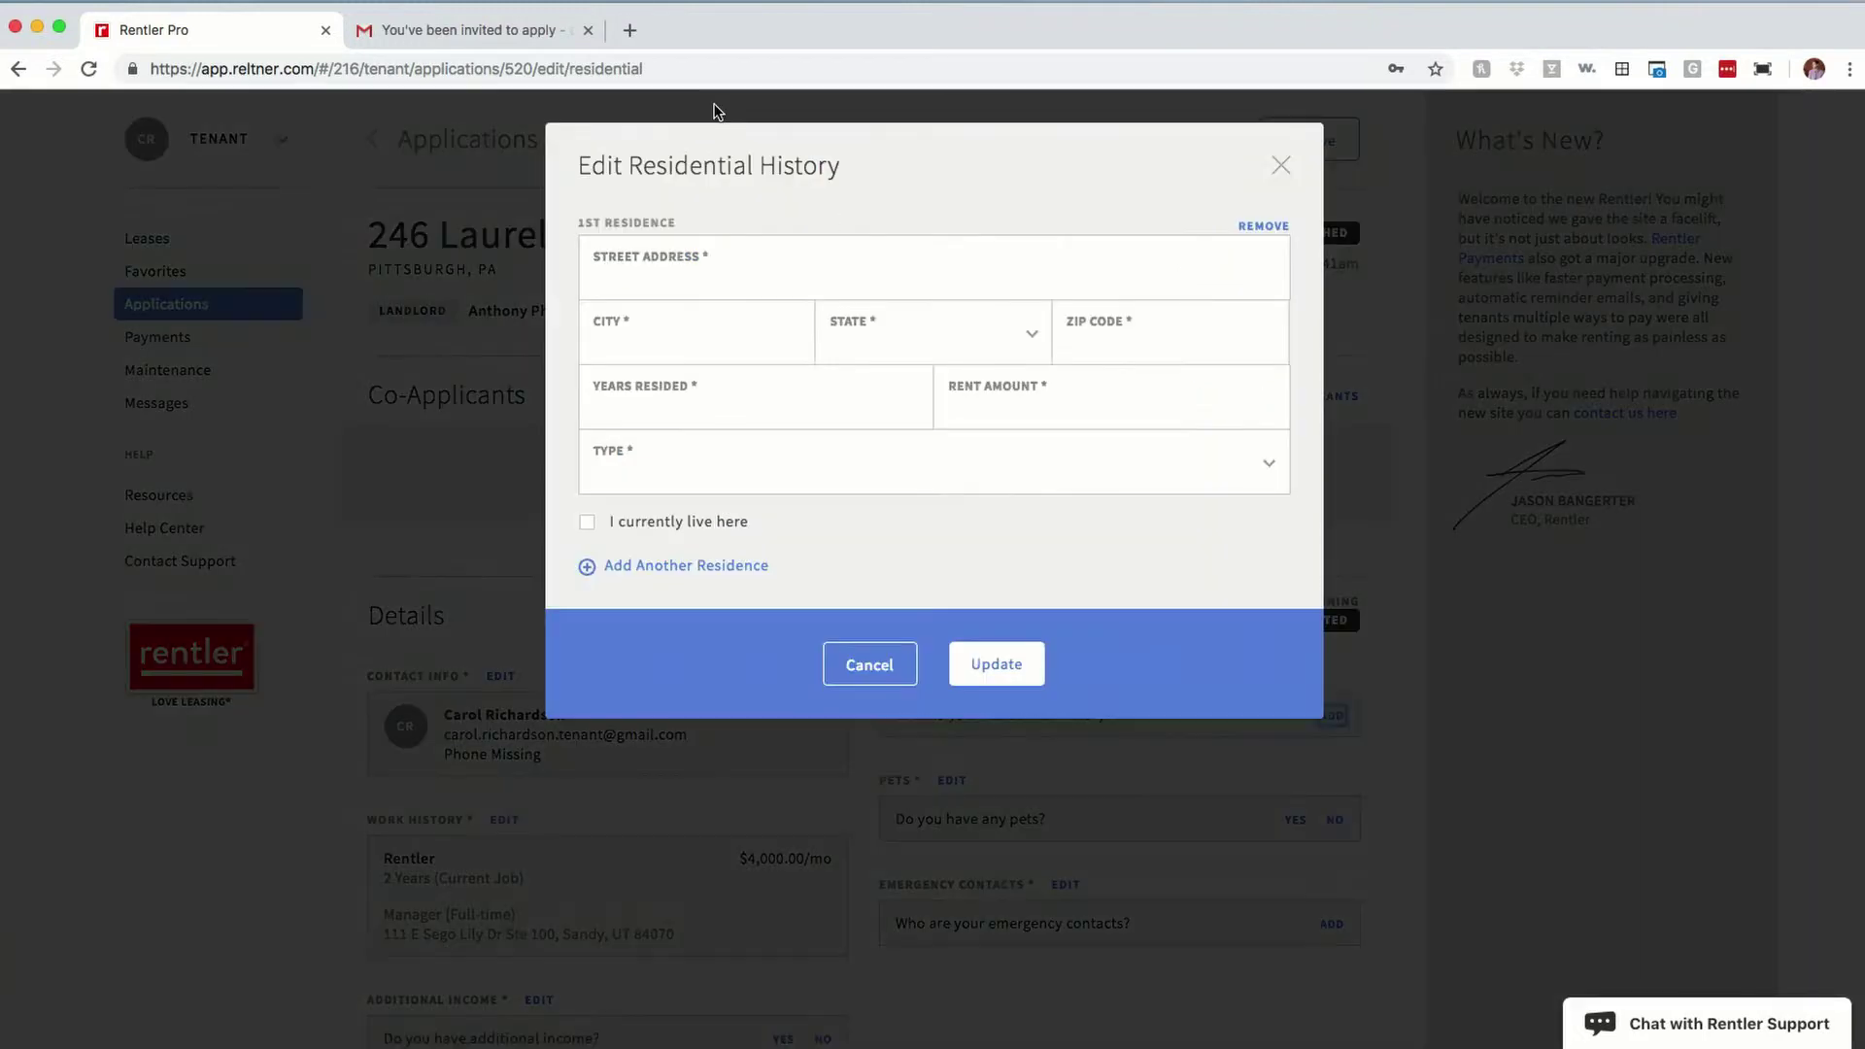
click(711, 267)
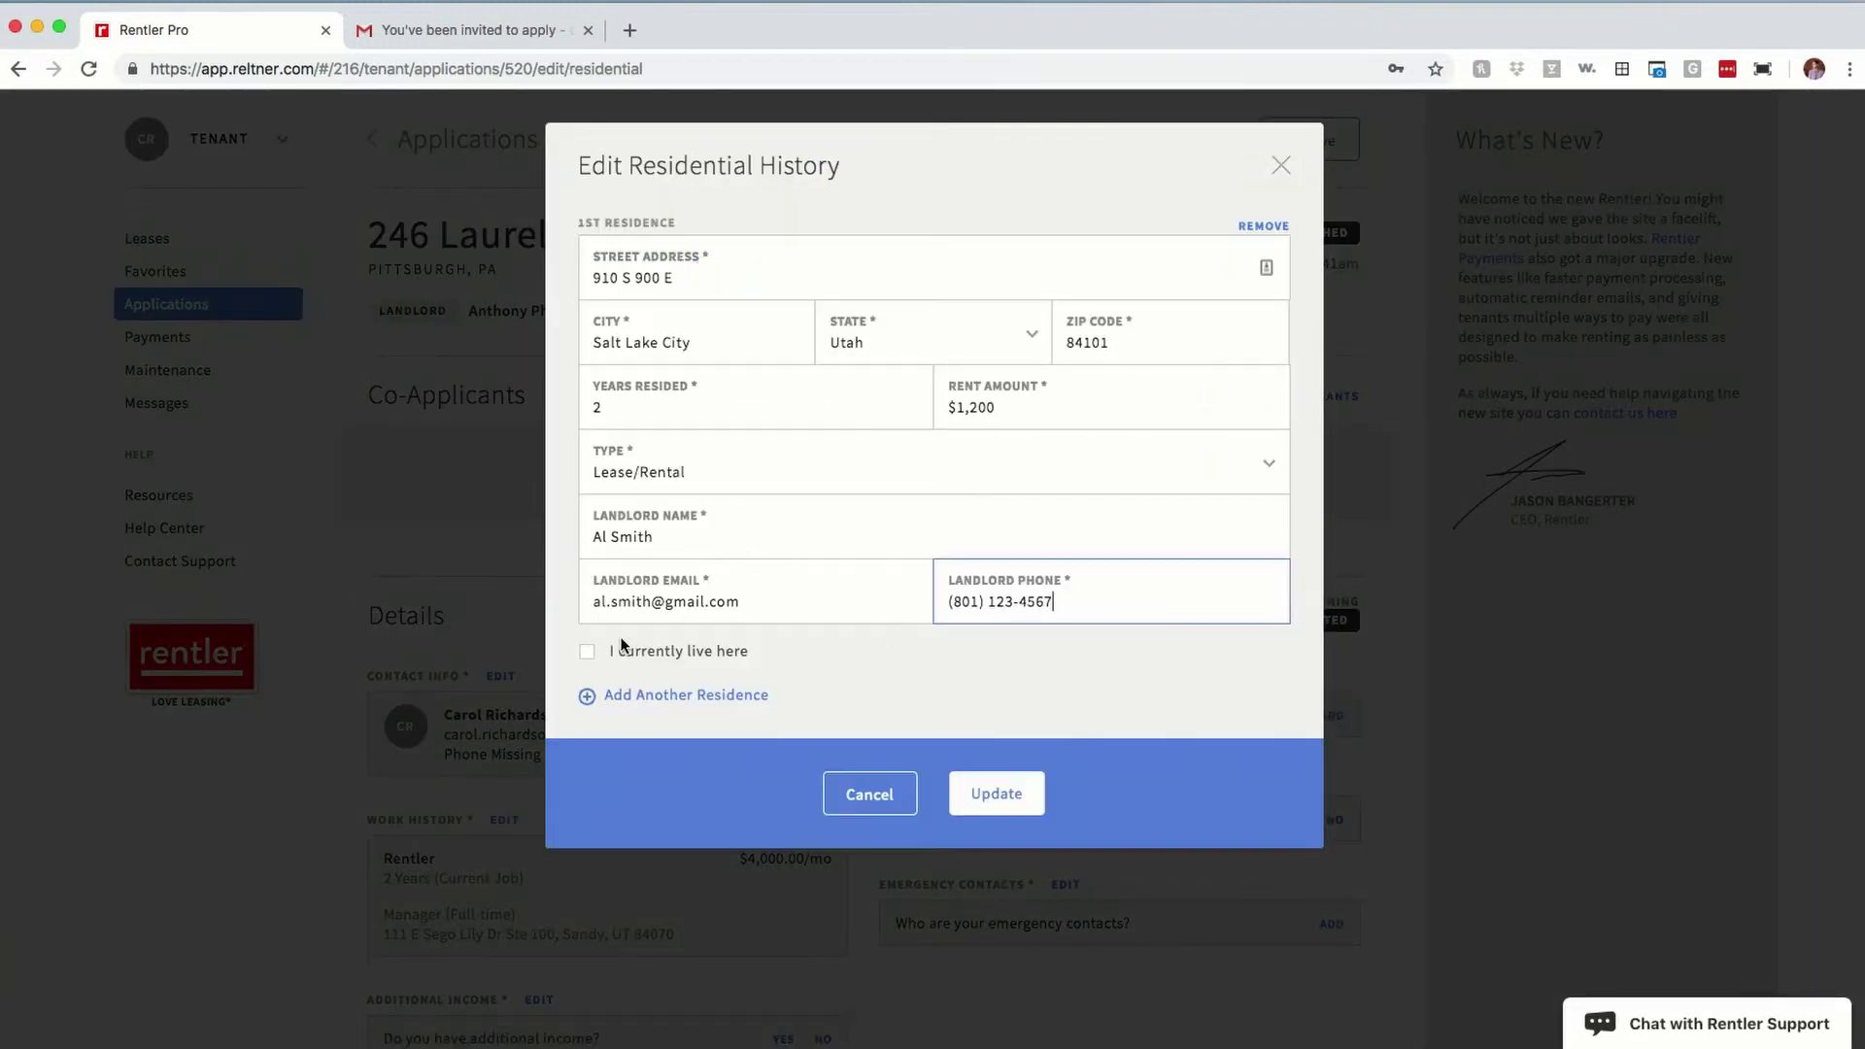
click(587, 661)
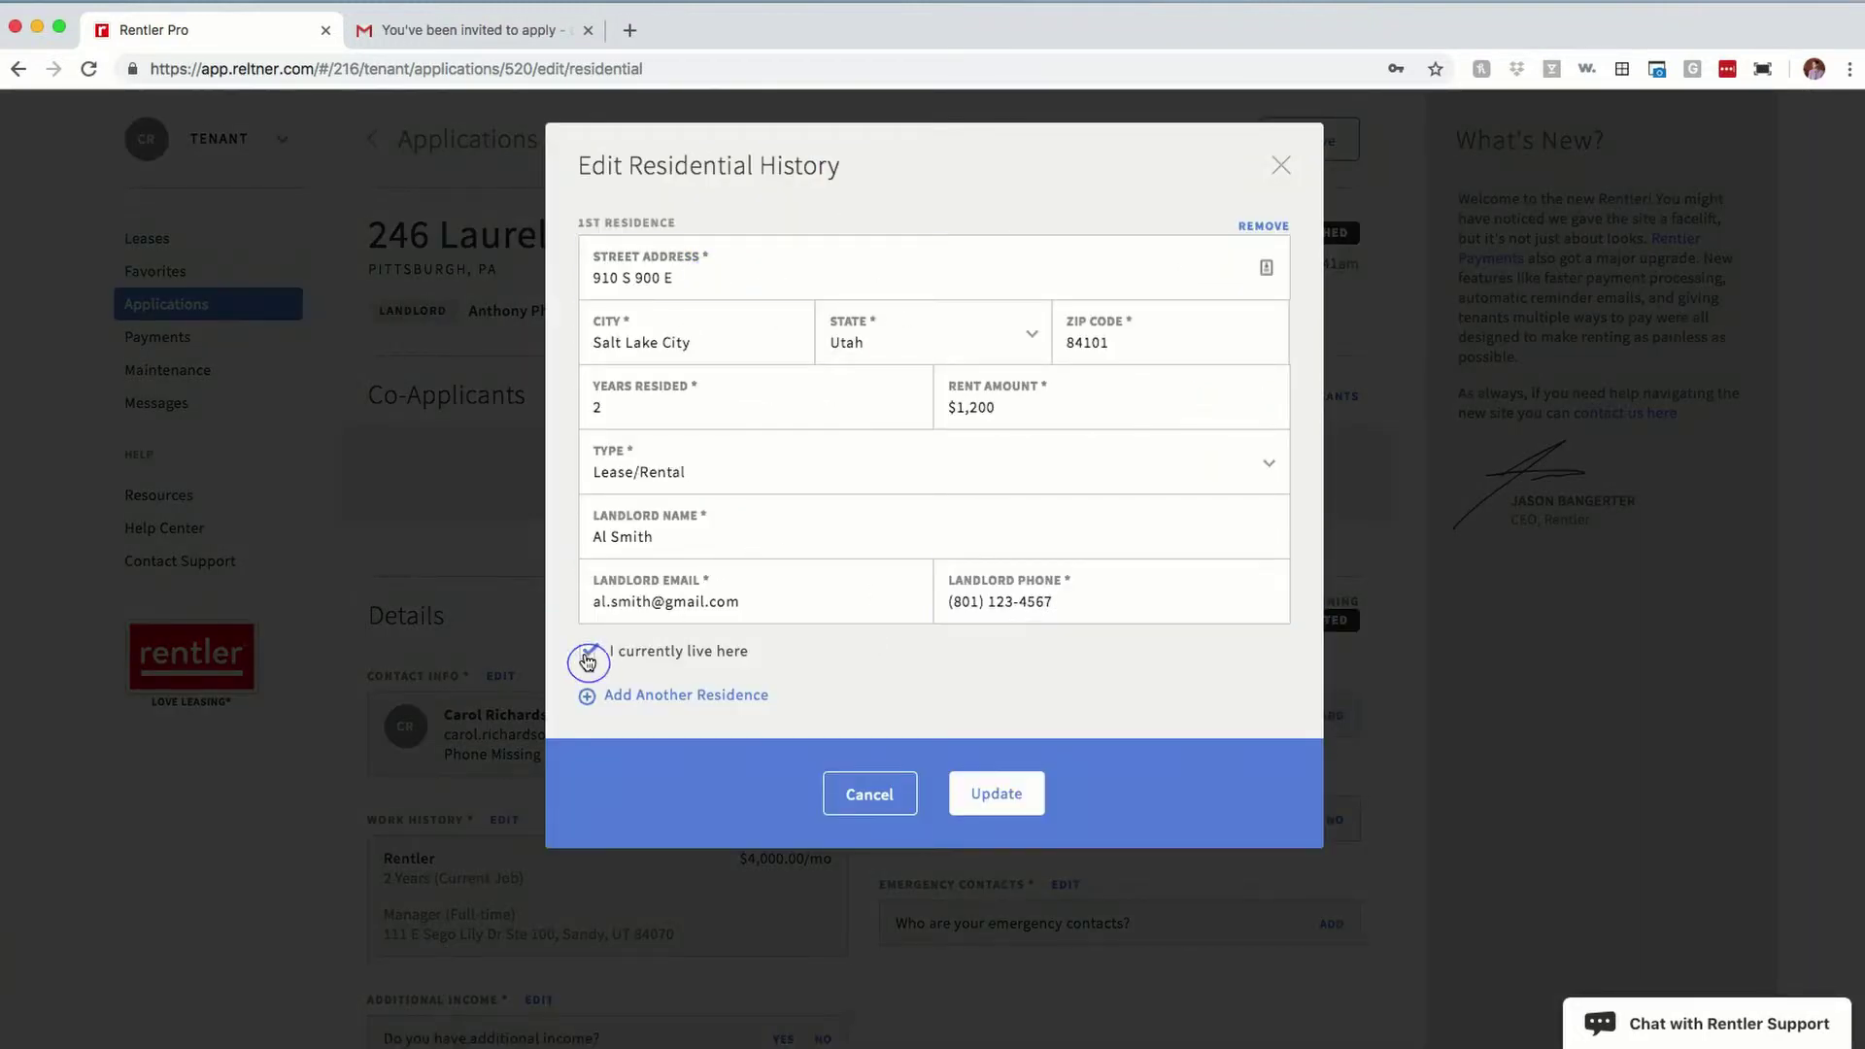
click(1027, 809)
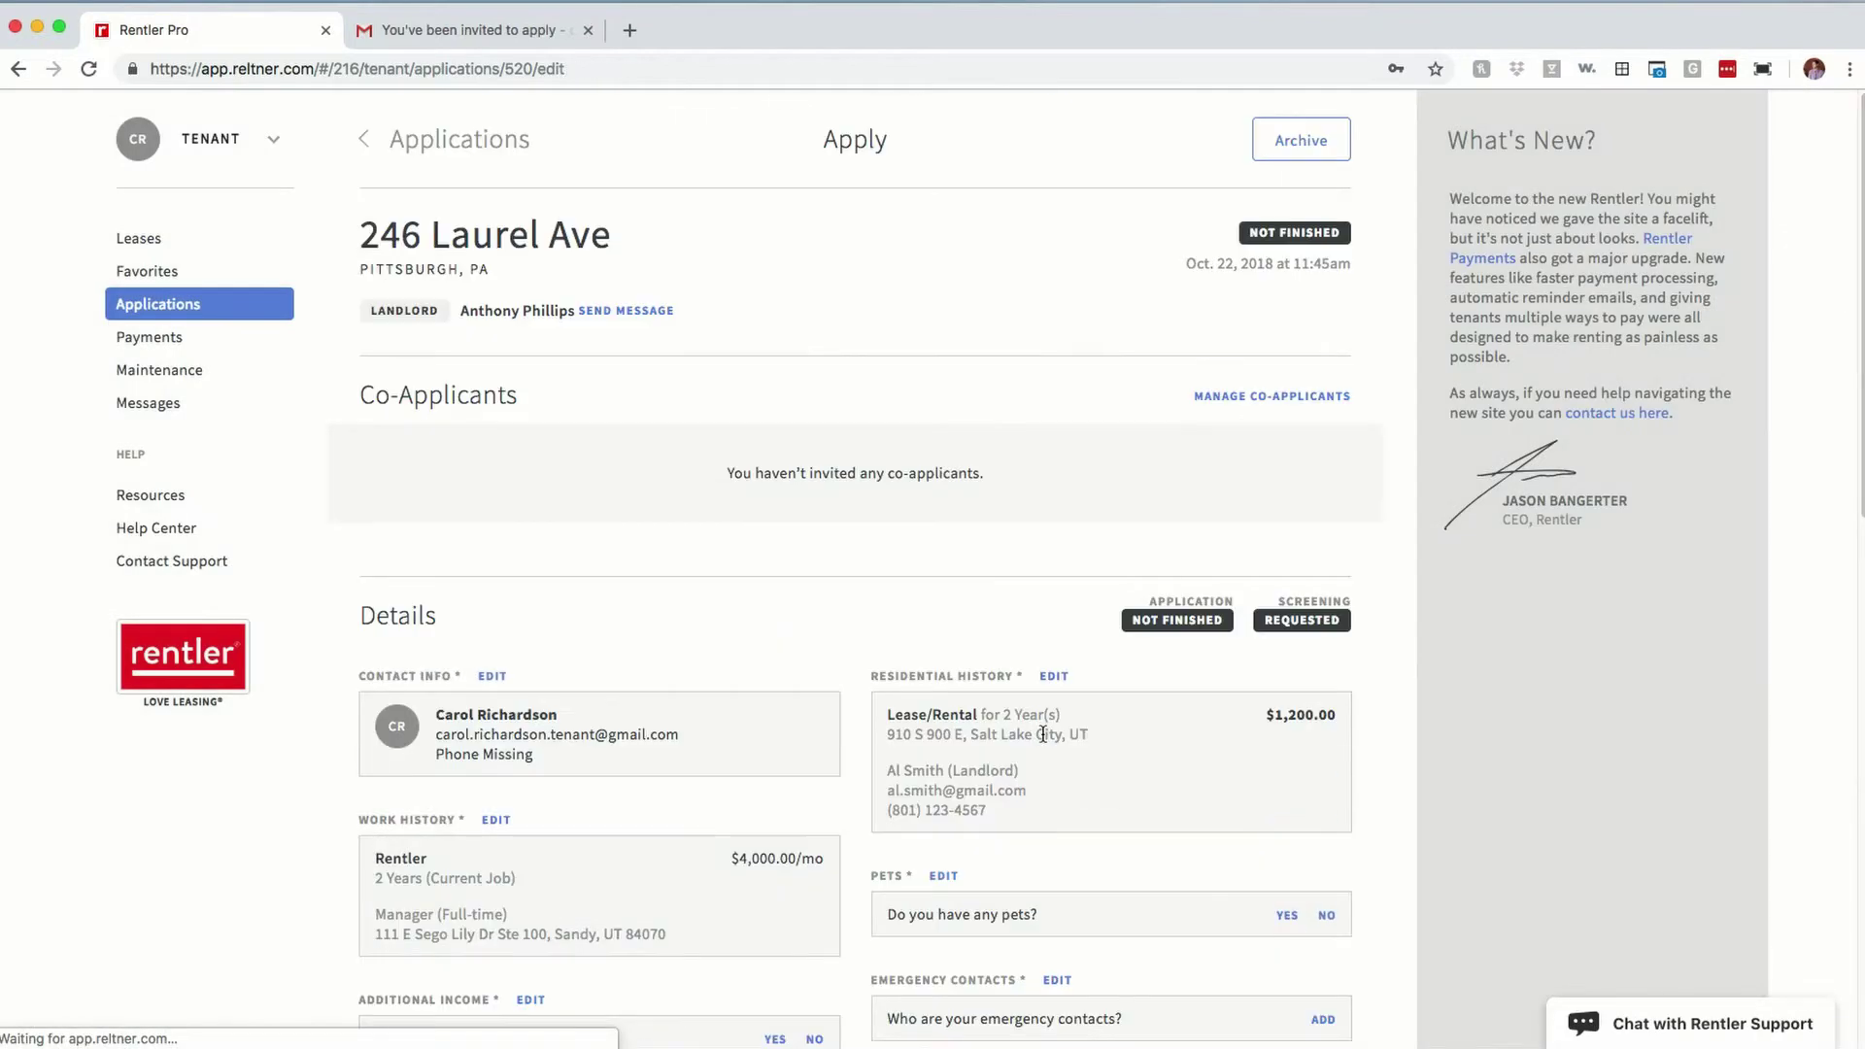
Step: Add the pet Fido, a spayed/neutered 3-year-old 40-pound black and white Collie
scroll(1117, 734, down, 2)
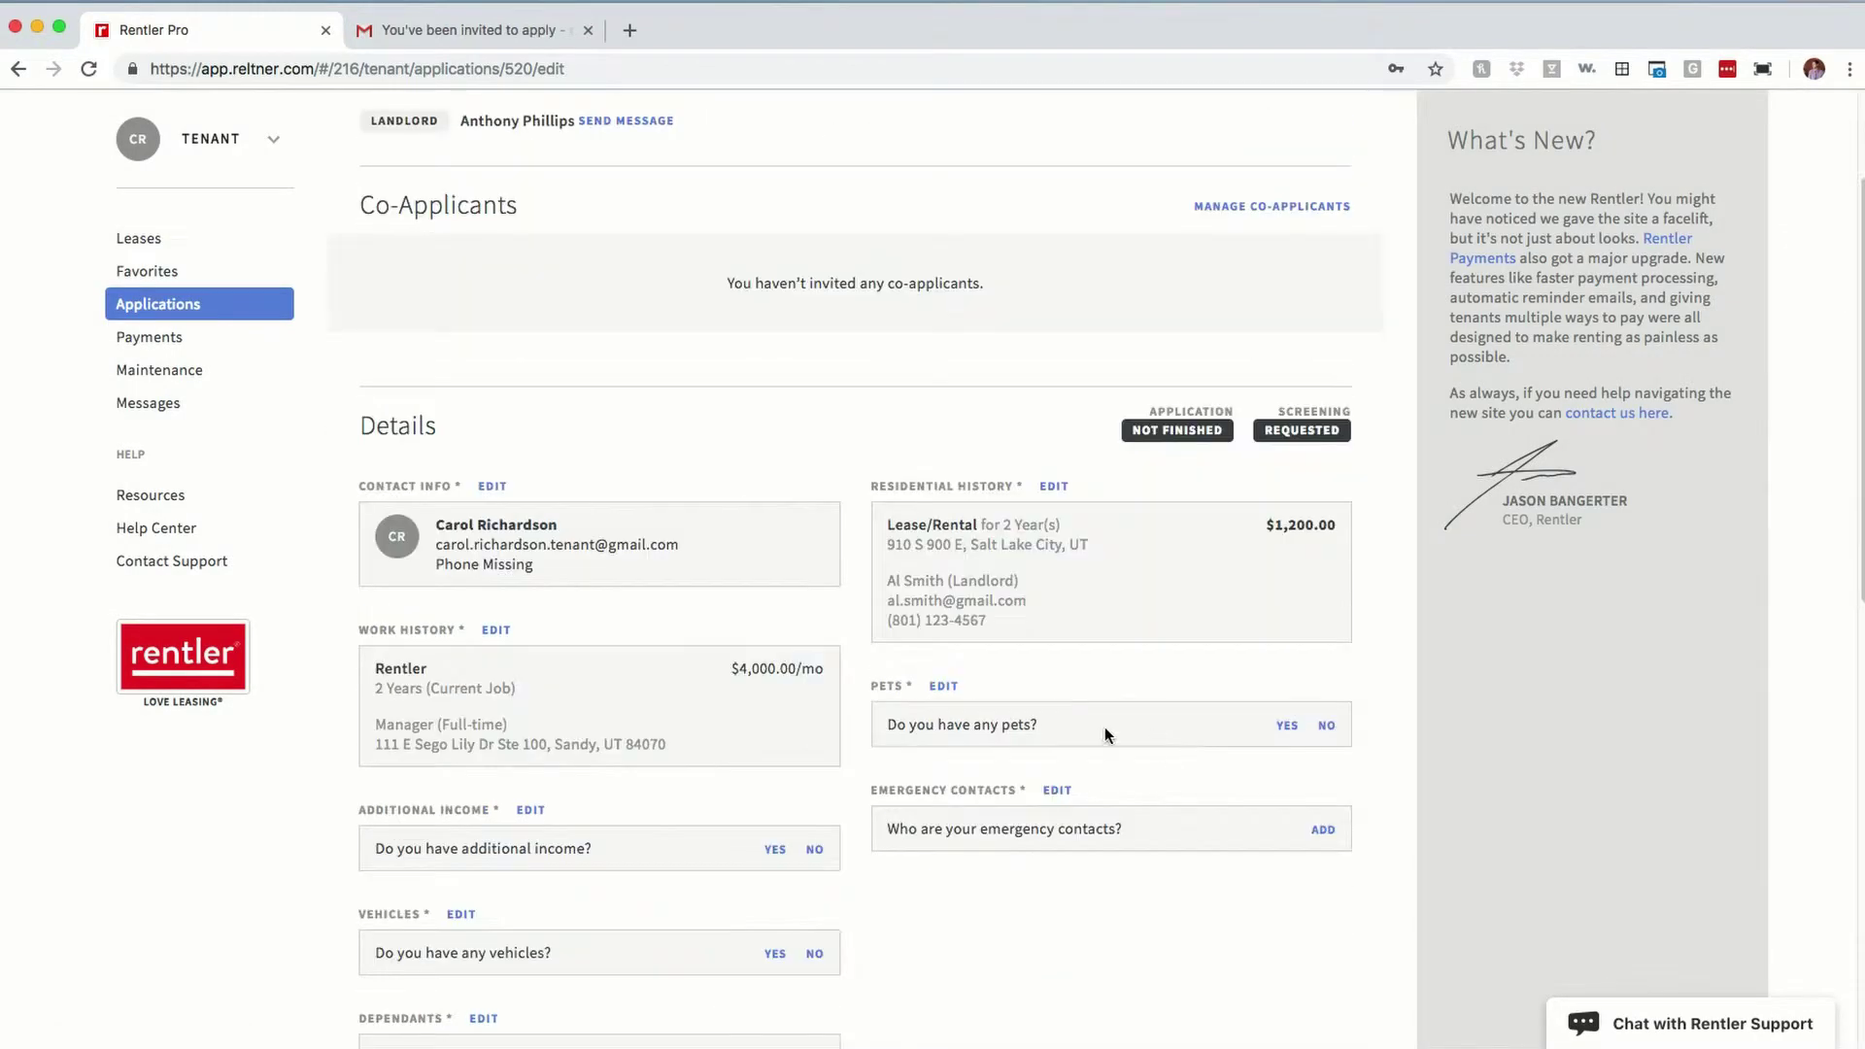
click(1286, 725)
click(742, 289)
click(749, 283)
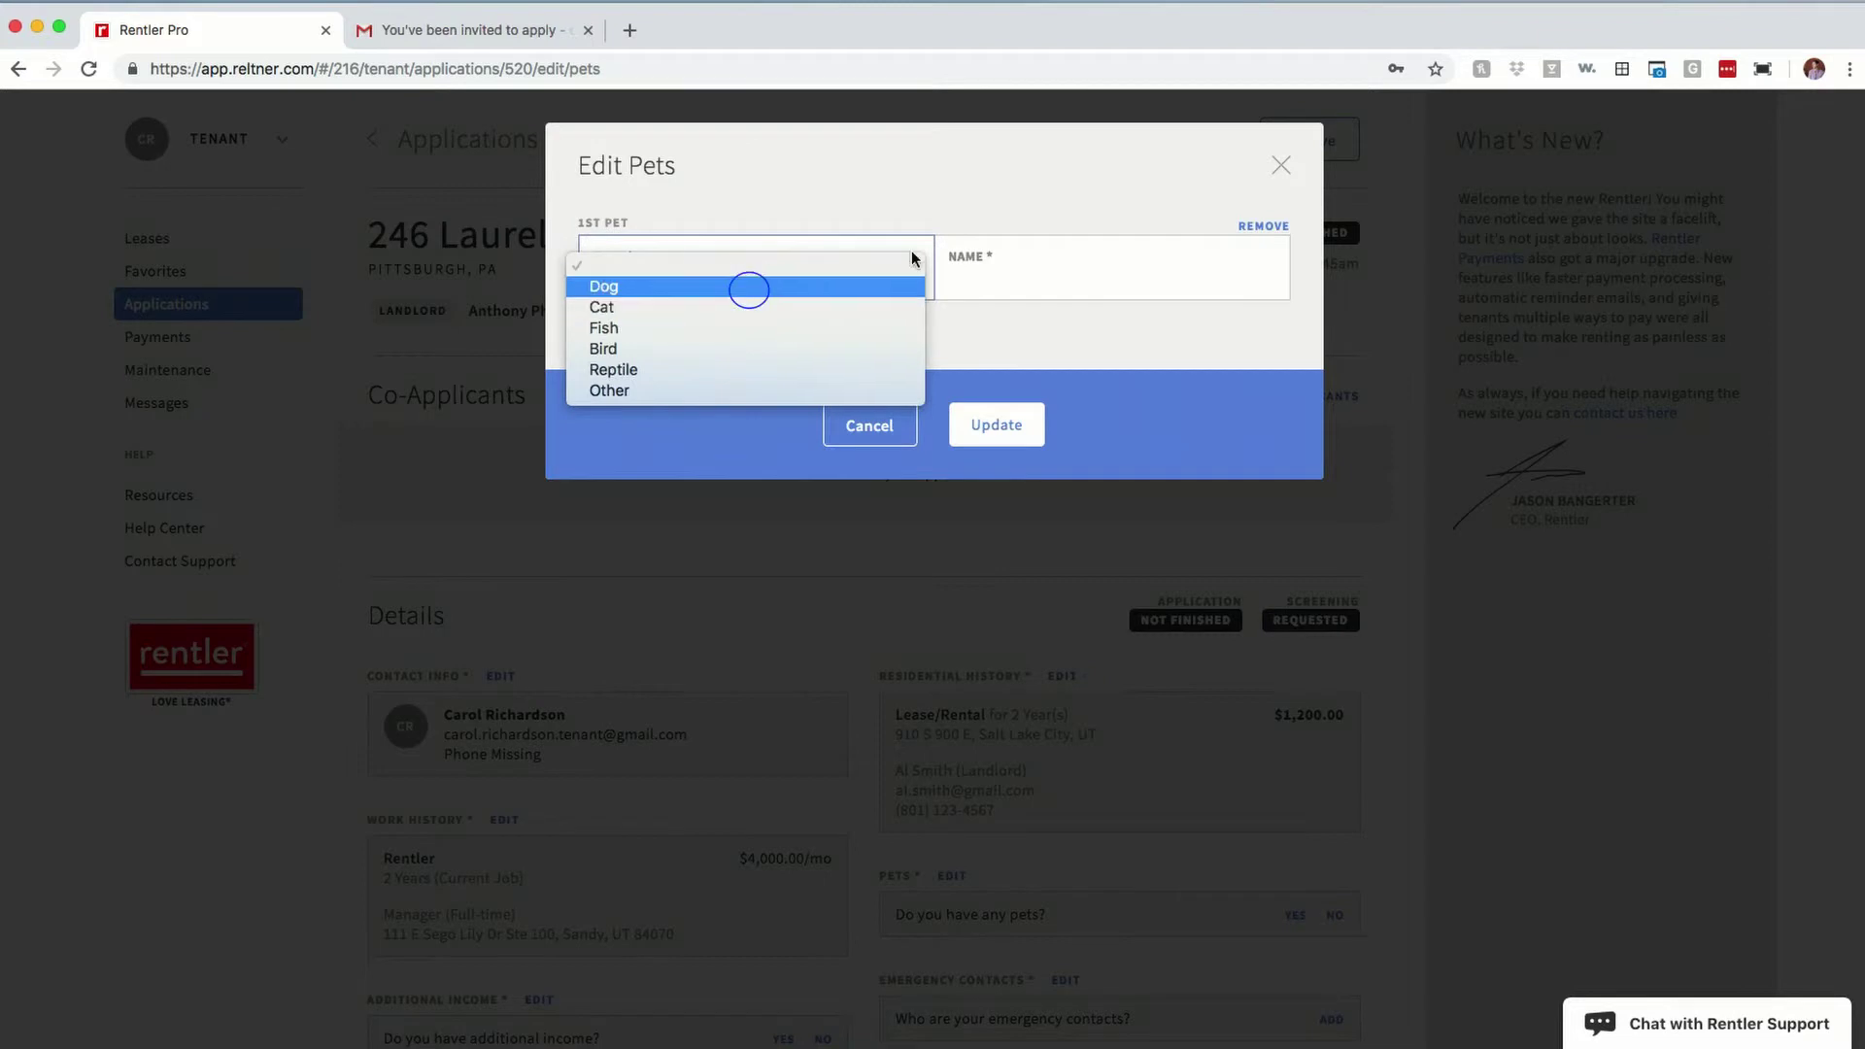
click(1011, 270)
text(Fido)
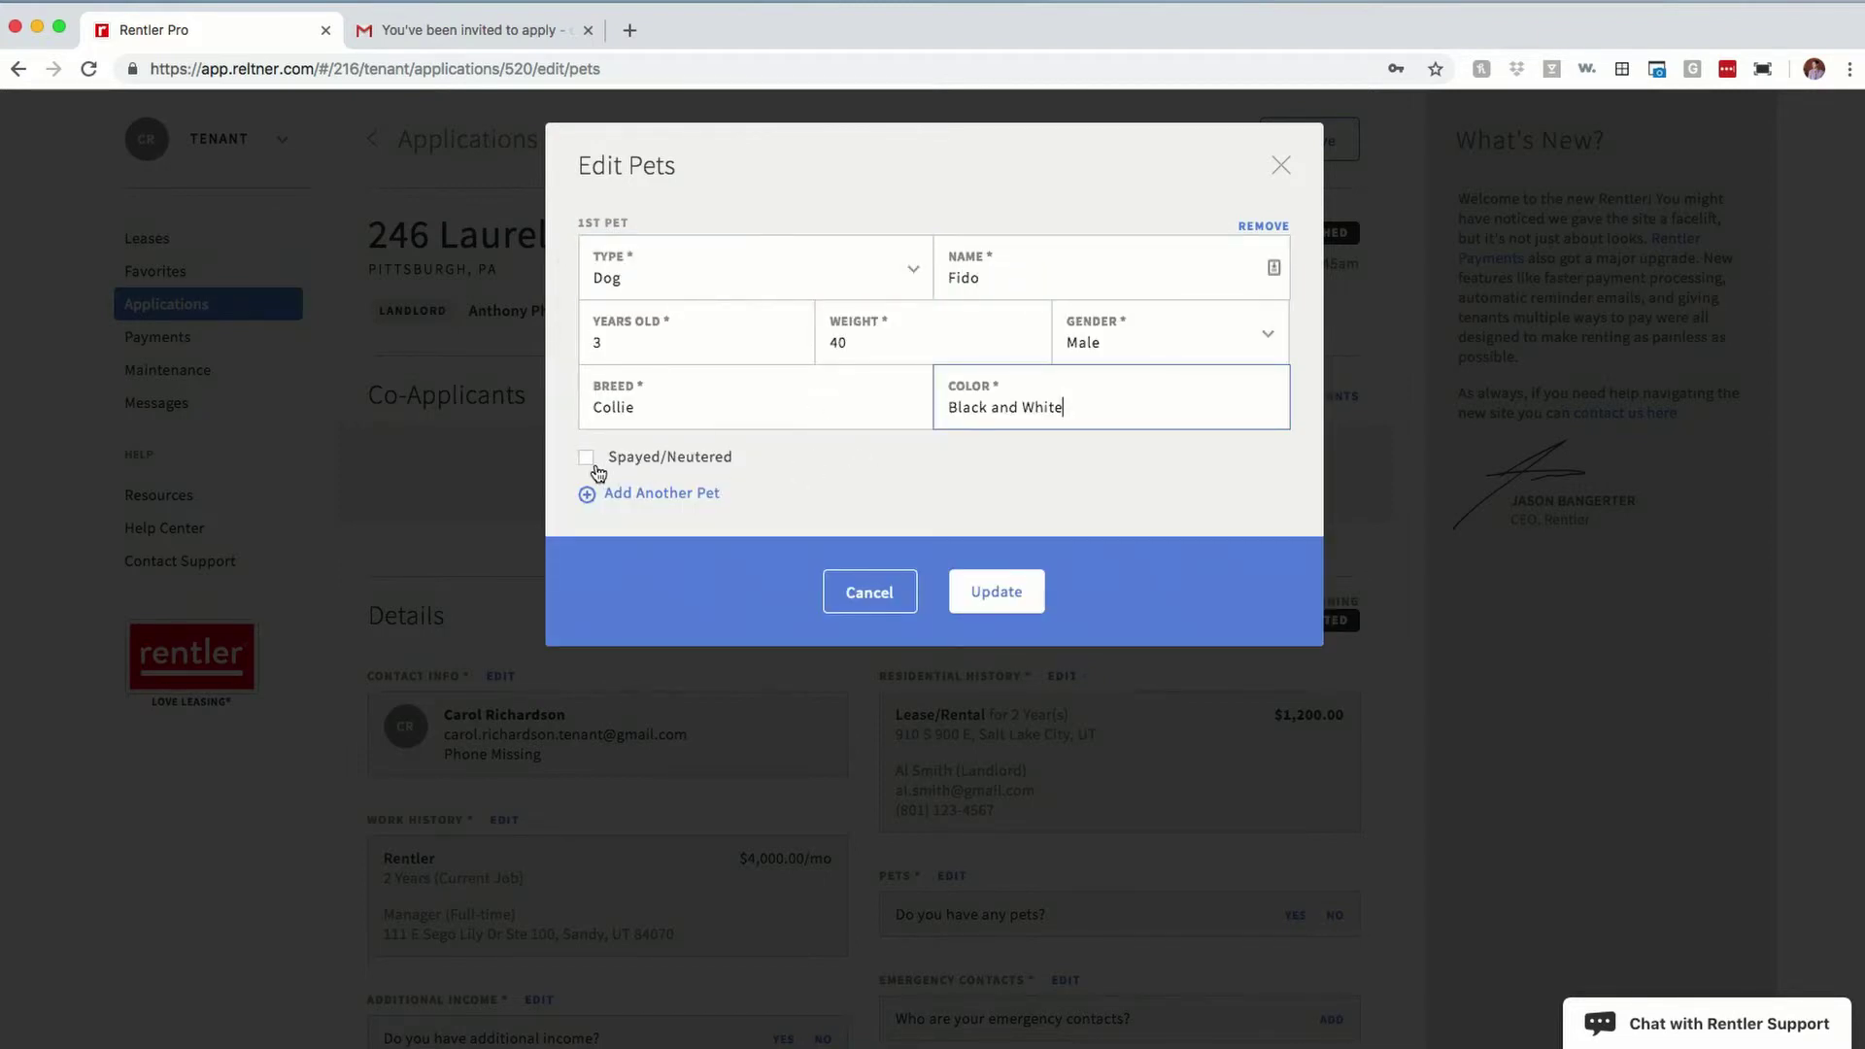
click(591, 460)
click(1020, 594)
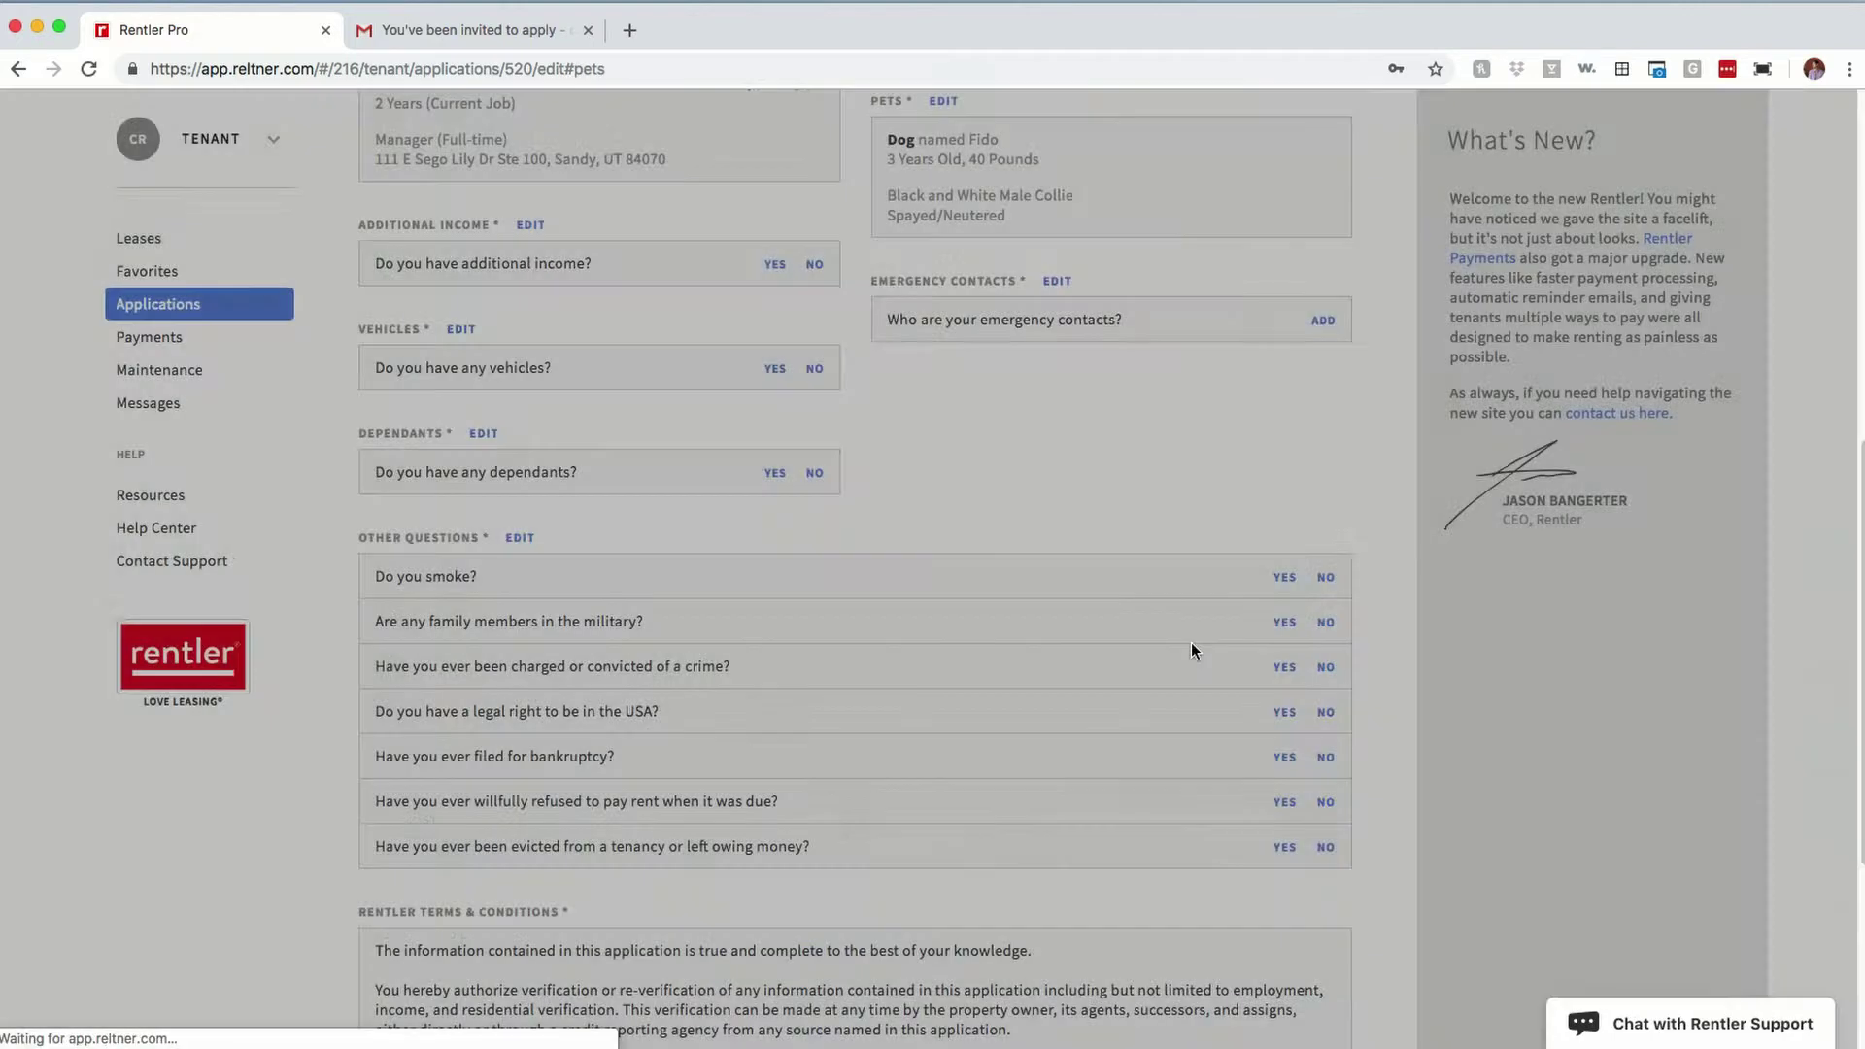
Step: Add the applicant's father as an emergency contact with name, email, relationship and phone
scroll(777, 525, down, 8)
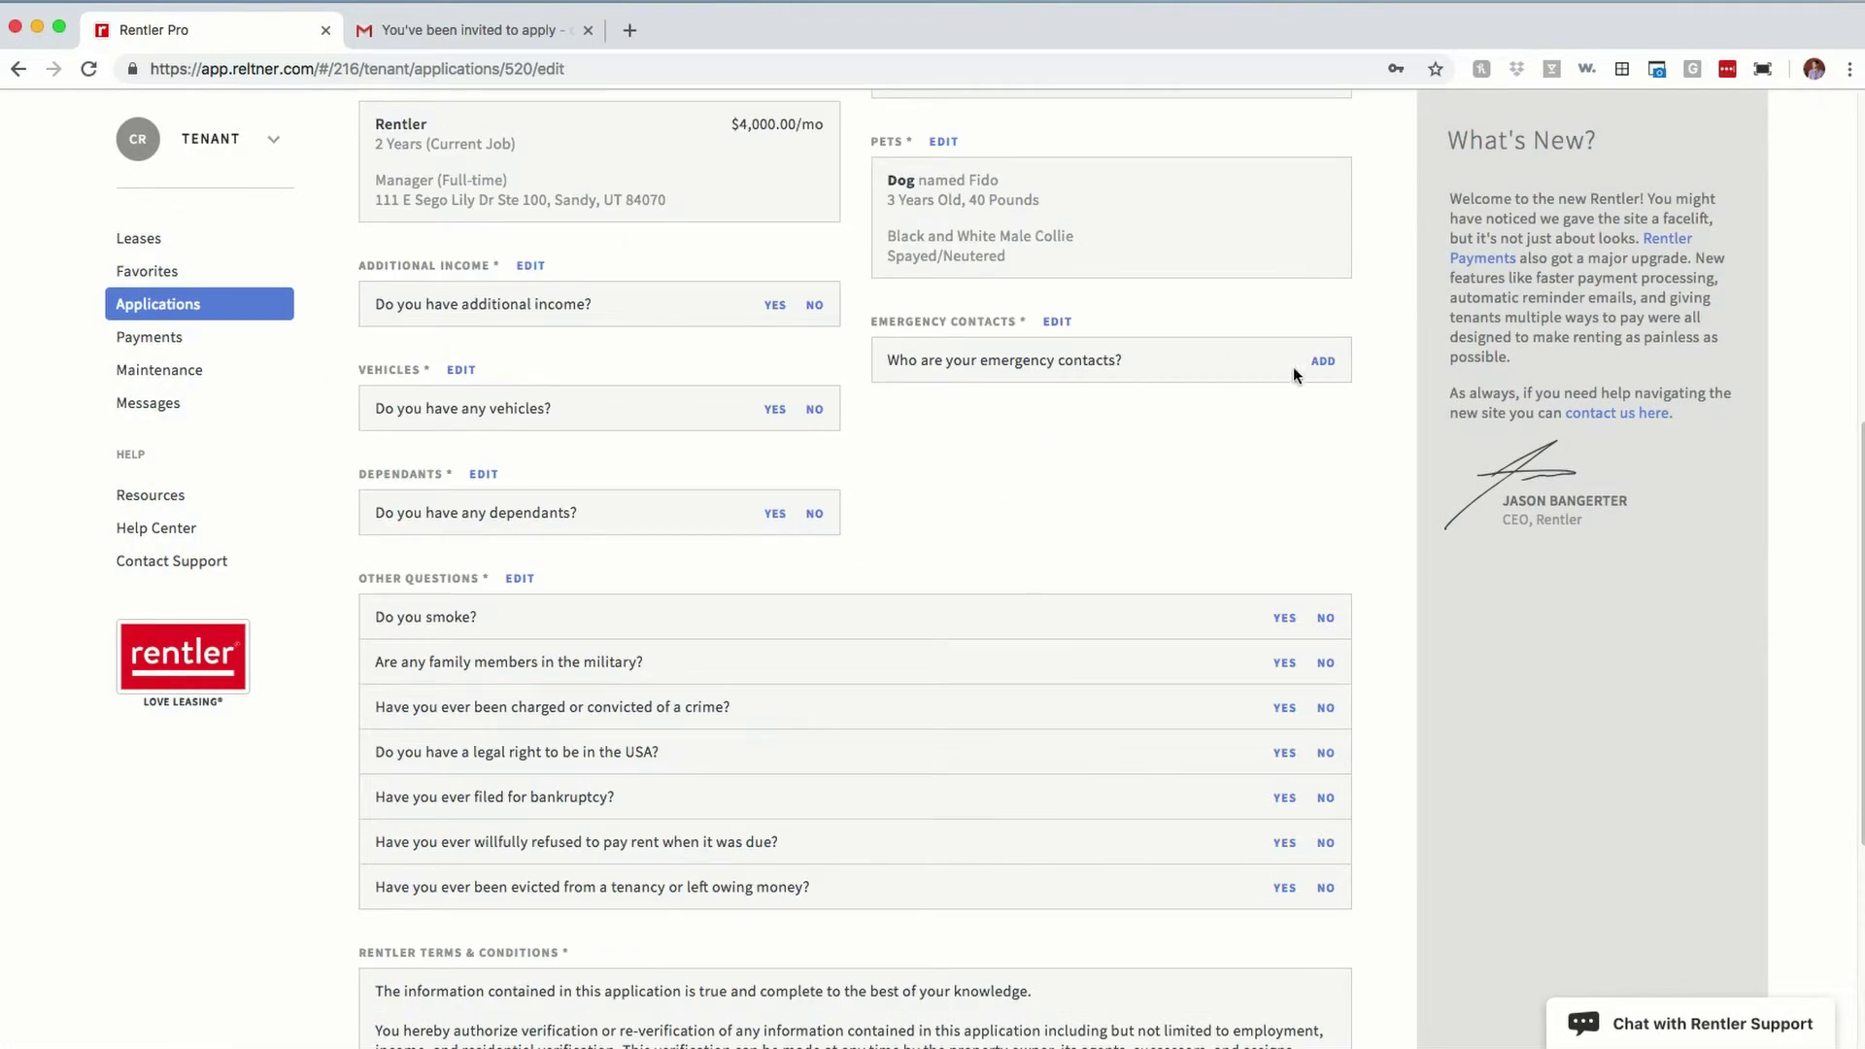
click(1327, 370)
click(845, 264)
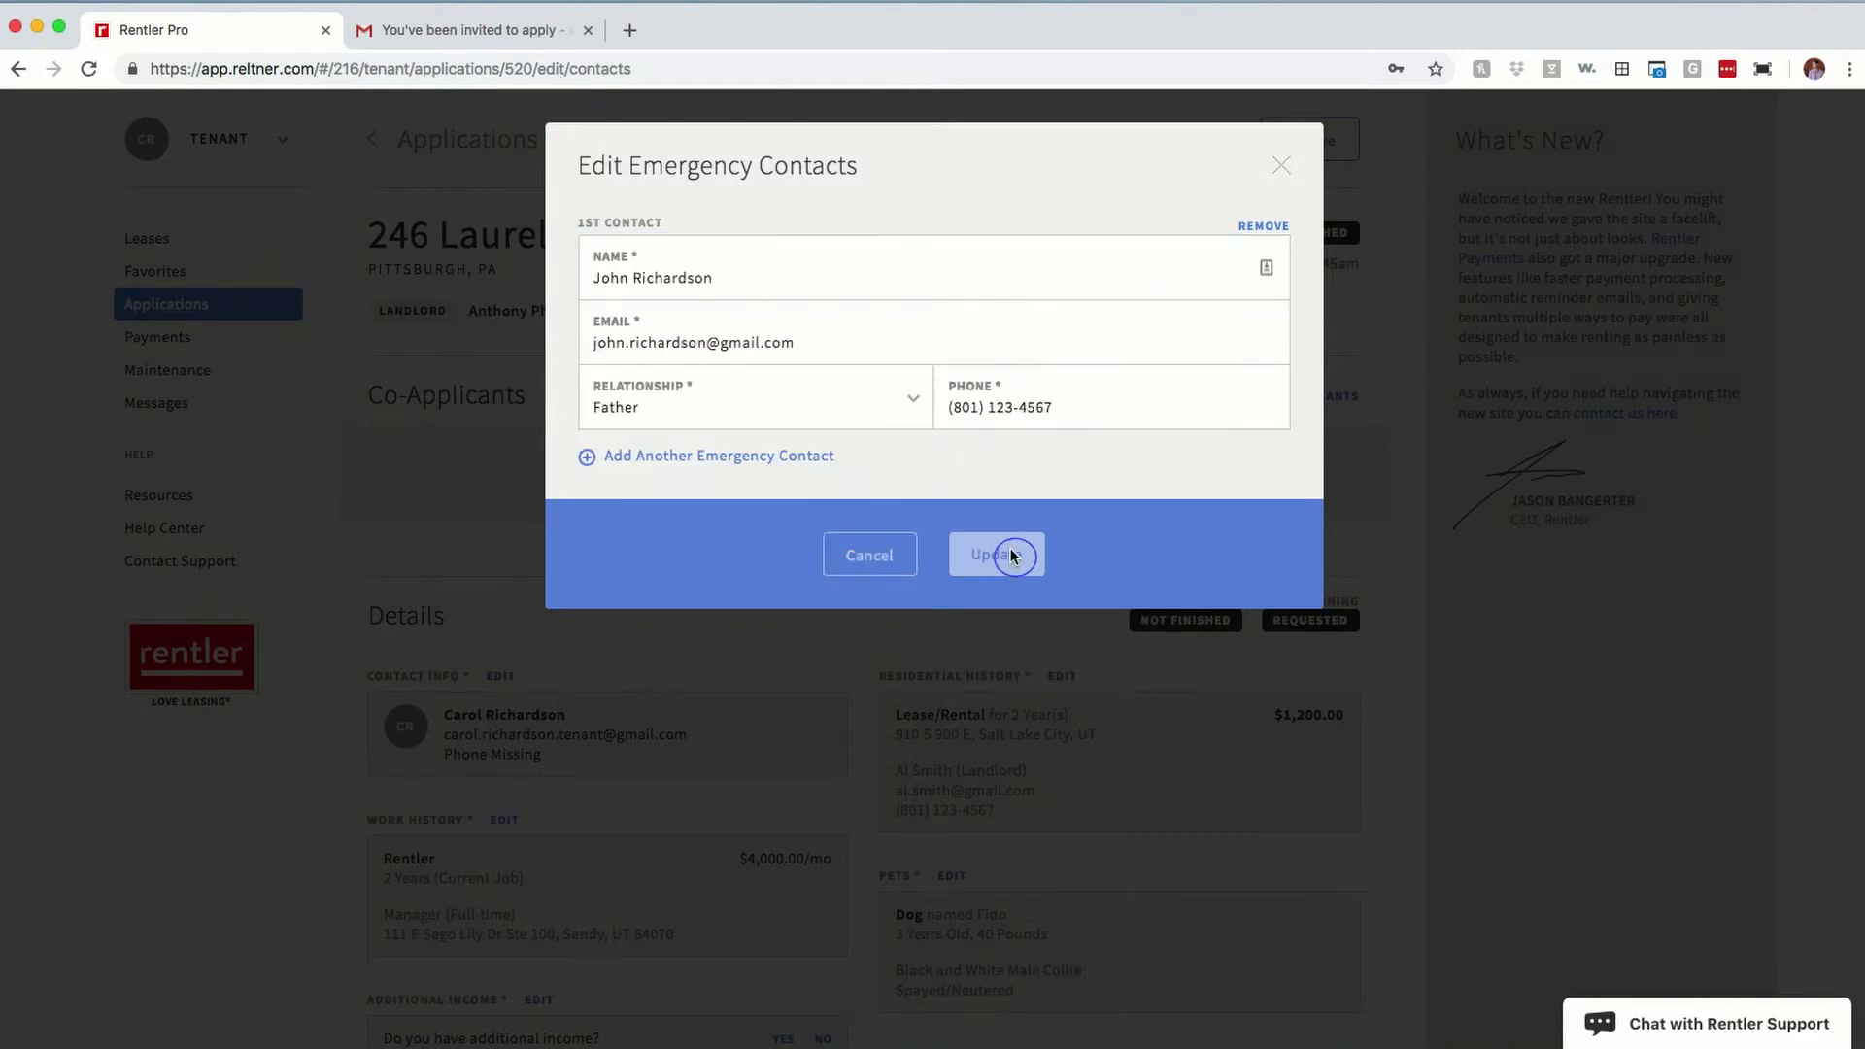
click(1014, 554)
scroll(787, 431, up, 3)
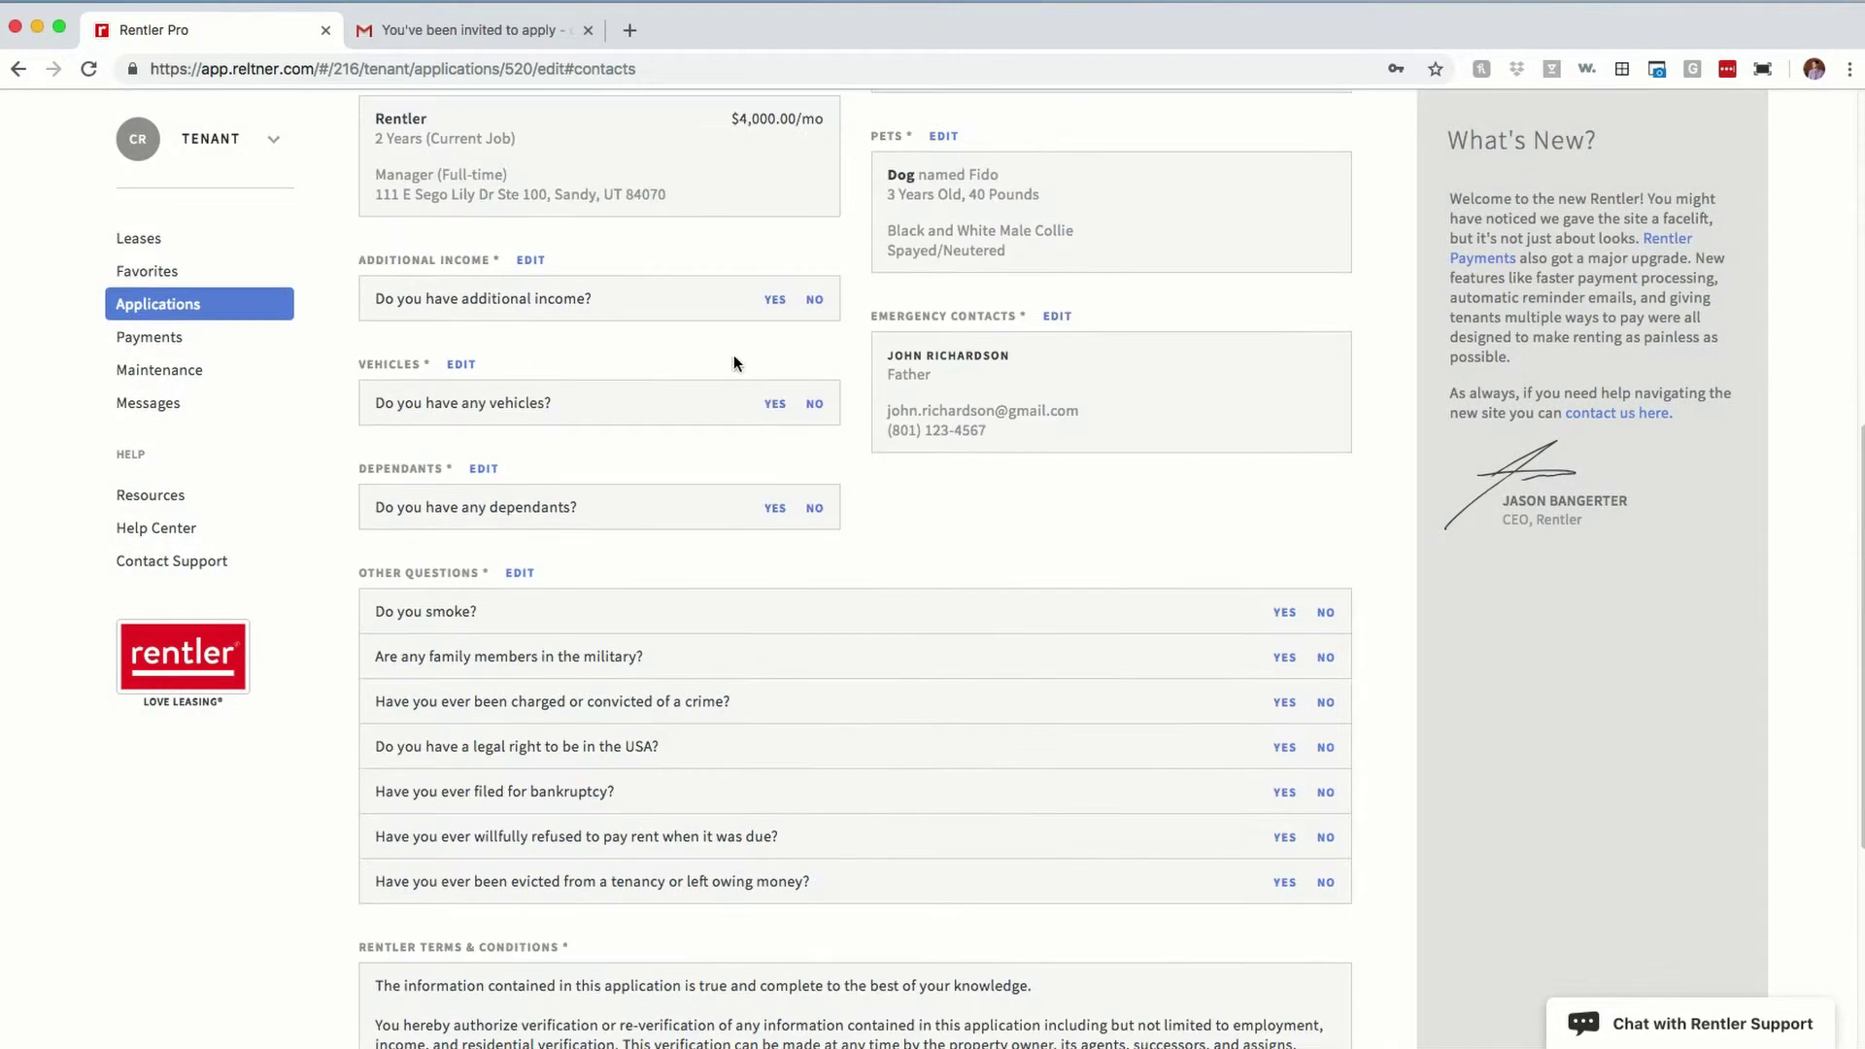
Step: Record additional income from Blog of $600 per month
scroll(738, 350, up, 1)
click(776, 331)
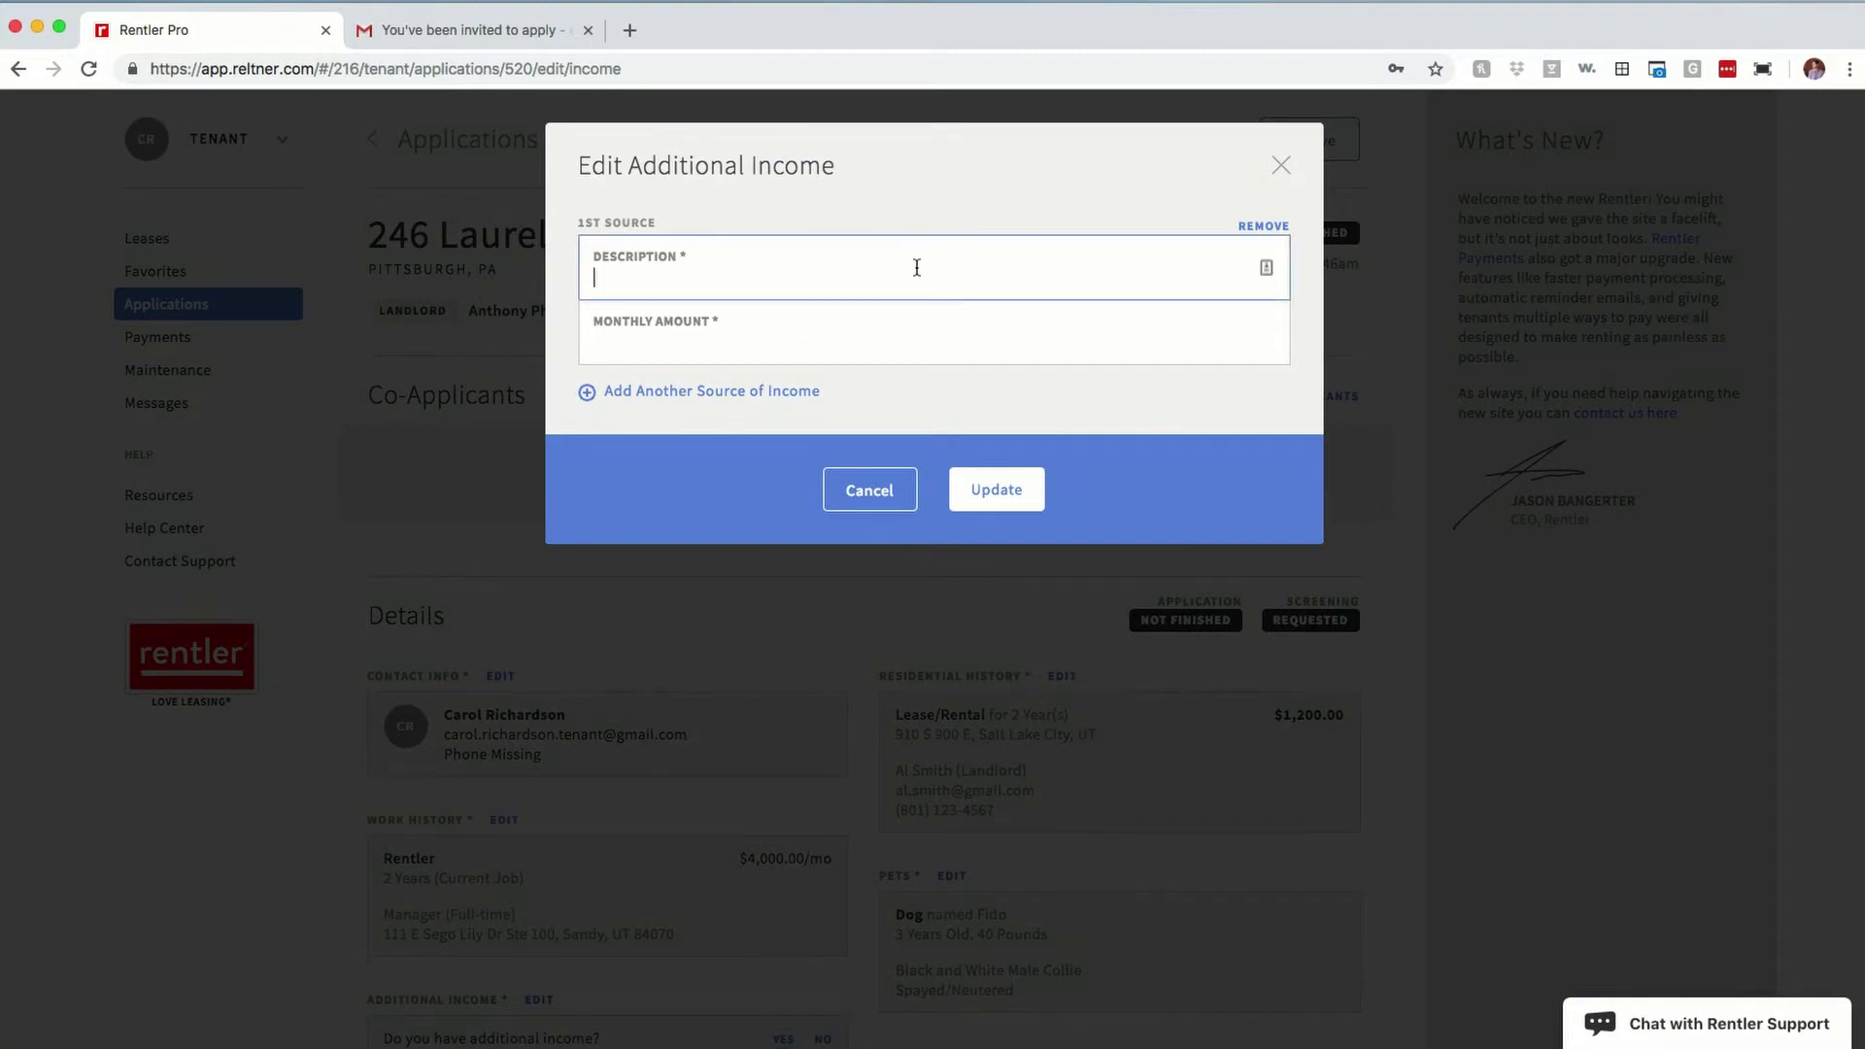
text(Blog)
key(Tab)
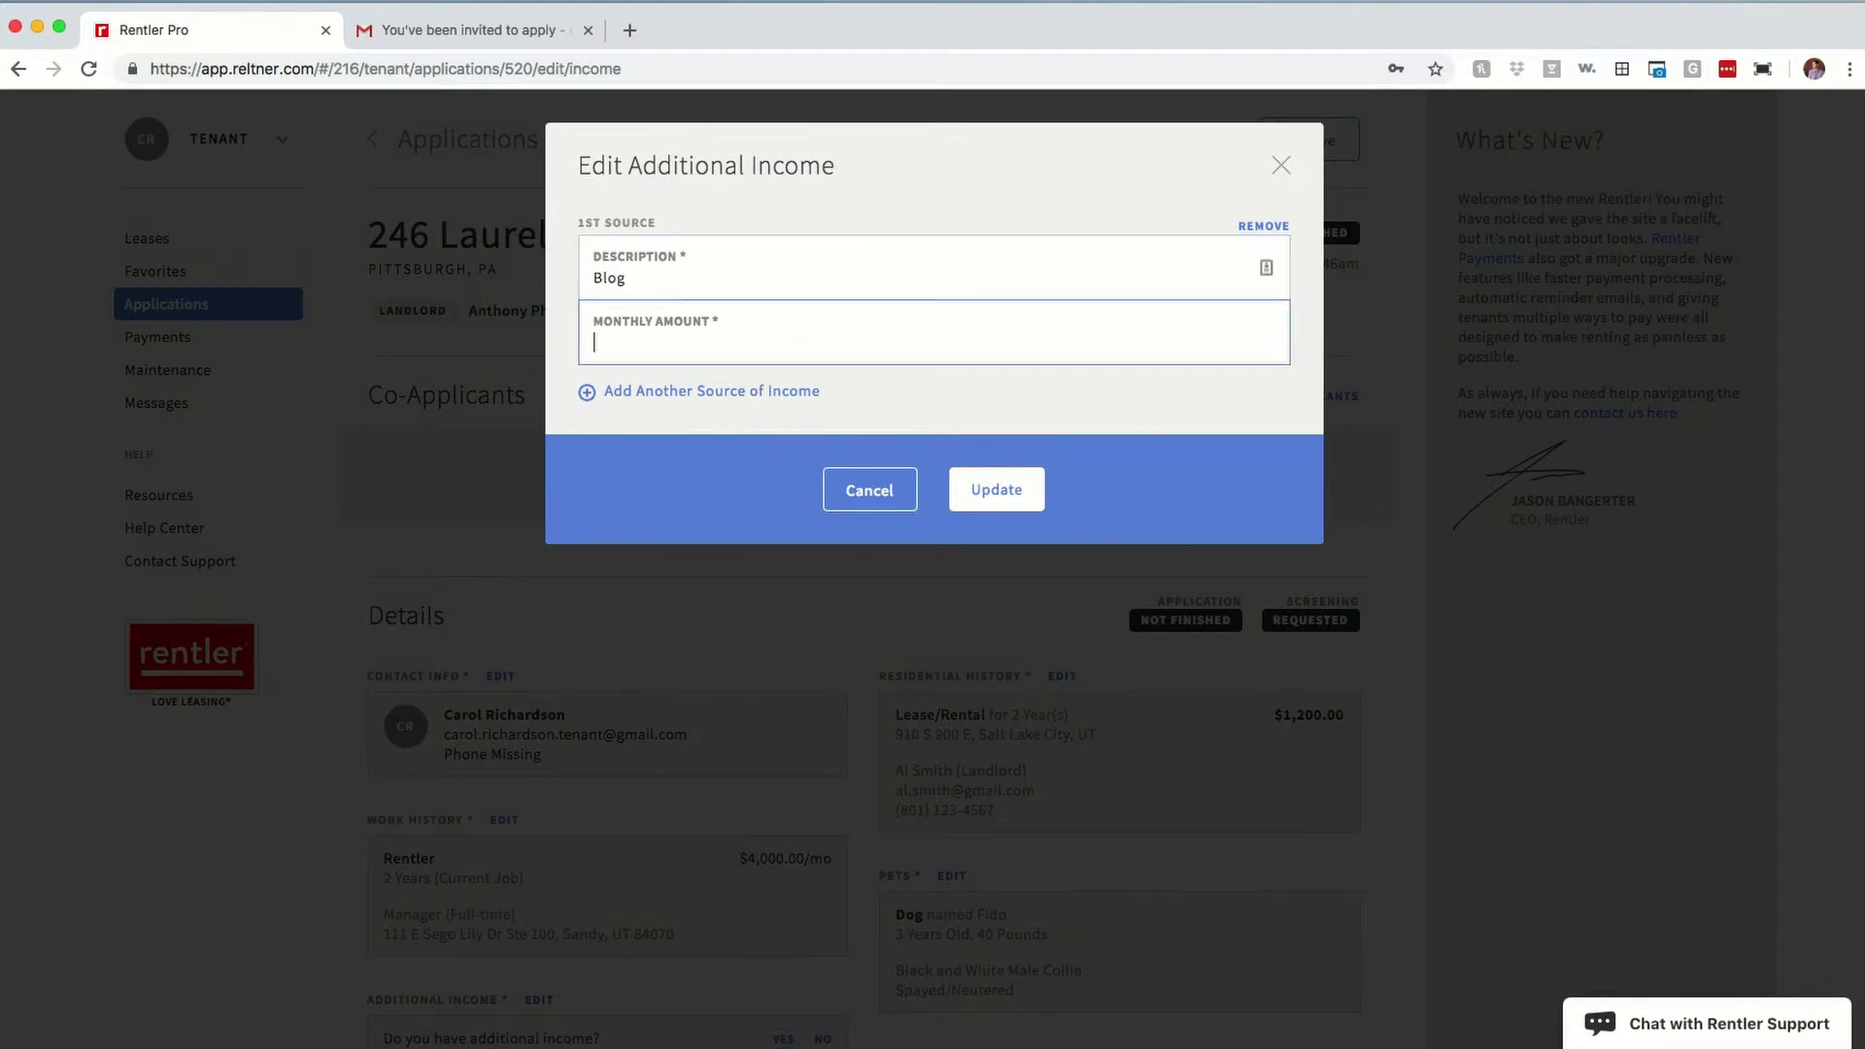
text($600)
click(993, 490)
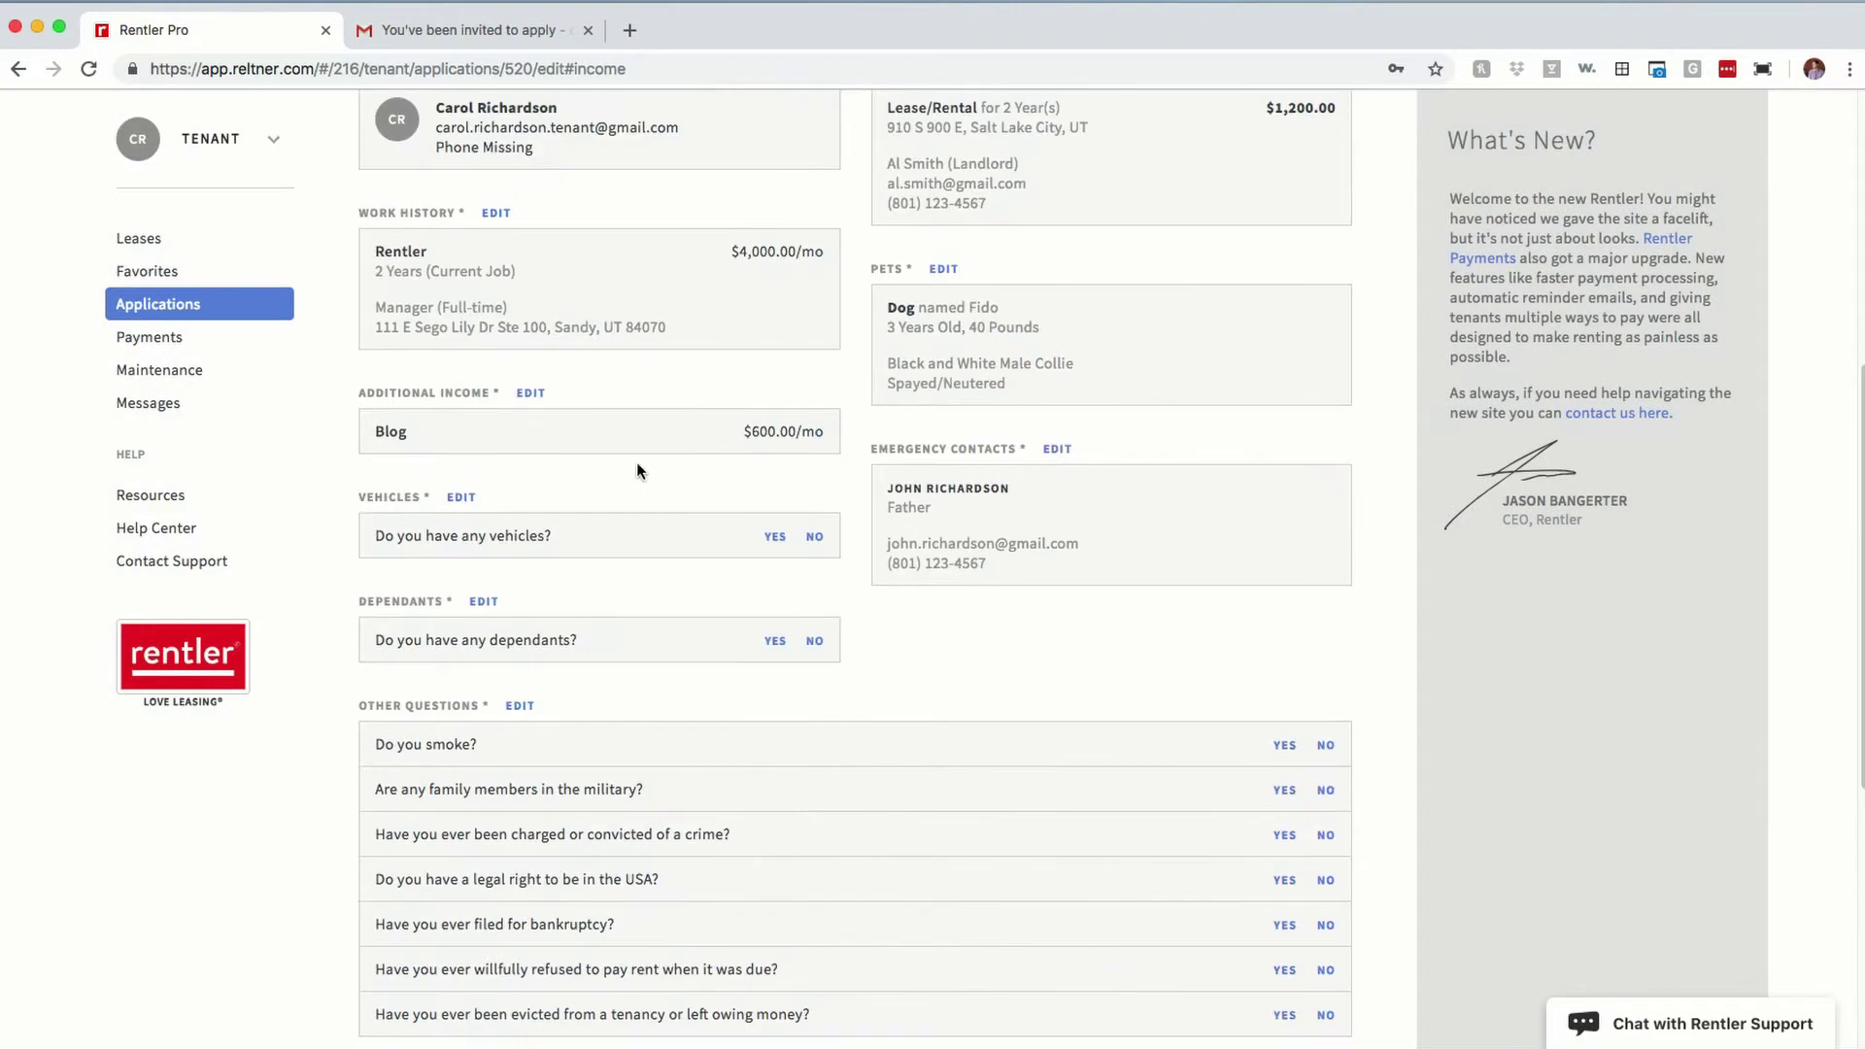
Step: Add a red 2005 Volvo s40 vehicle, answer no to dependants, and bring up the other questions
click(774, 536)
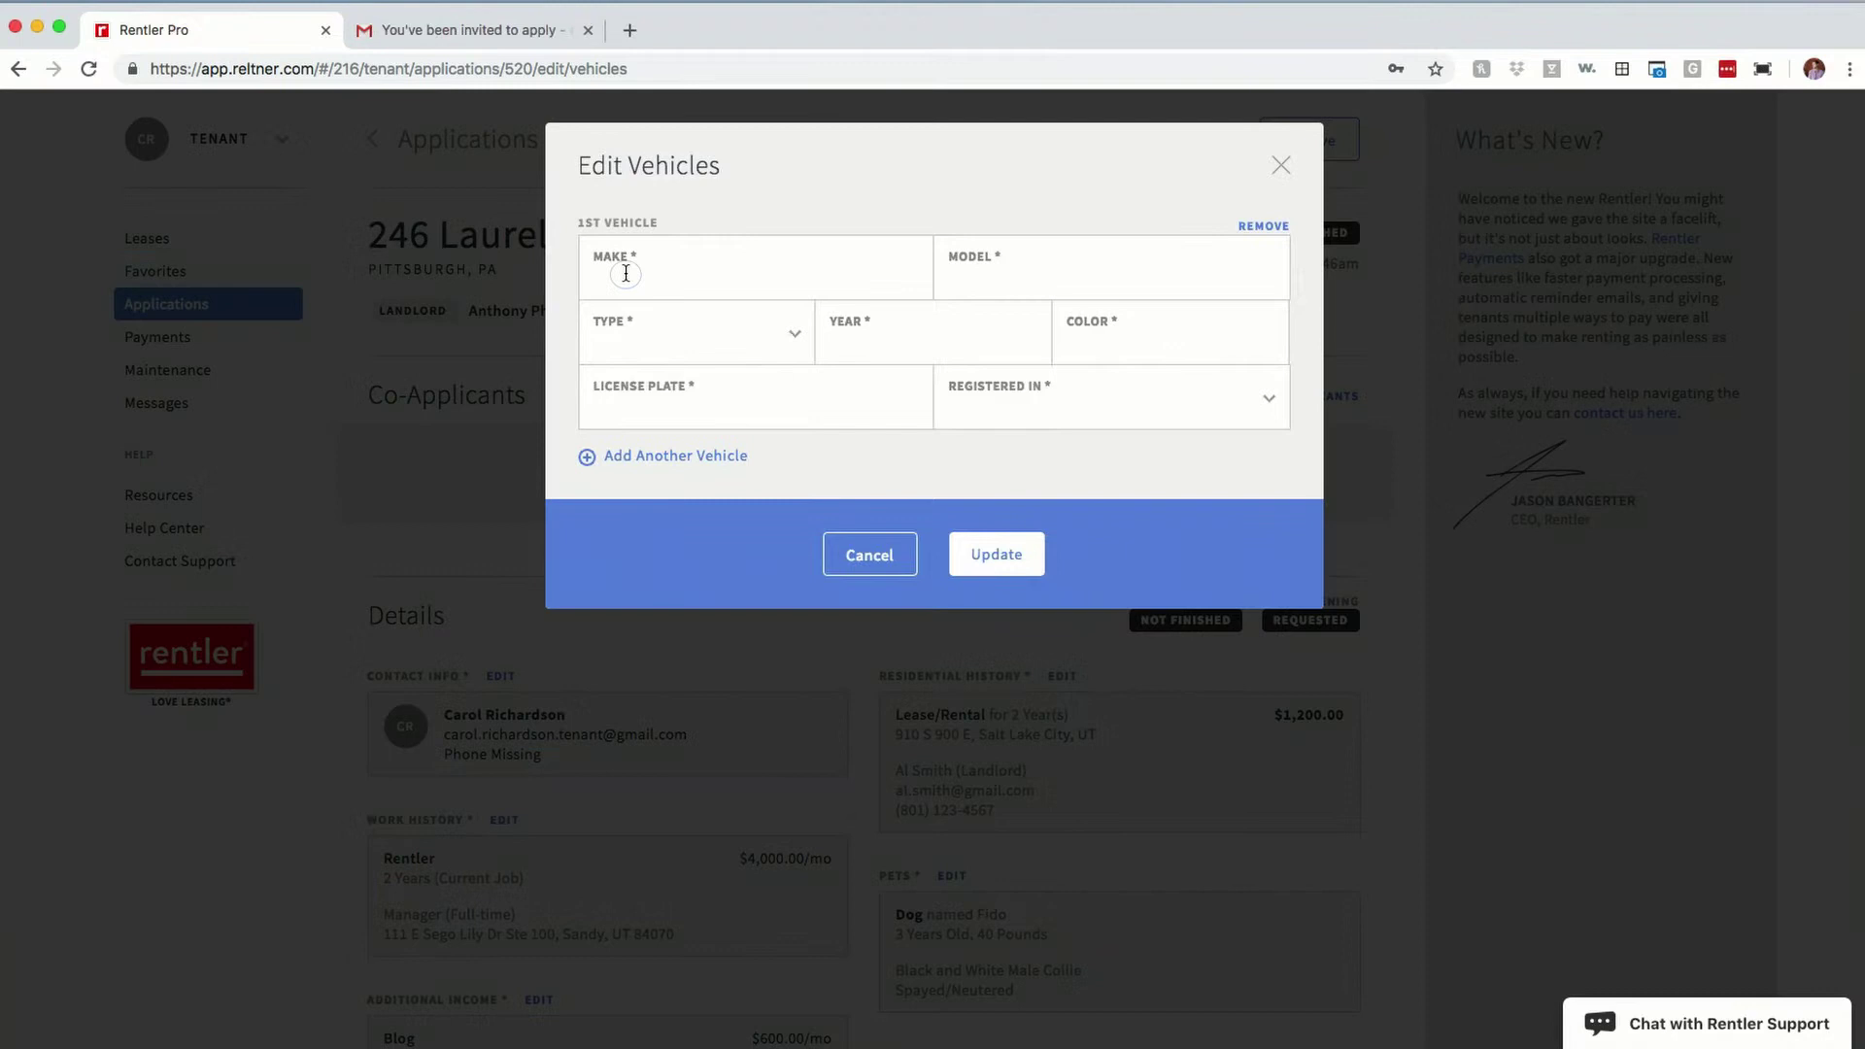
click(625, 274)
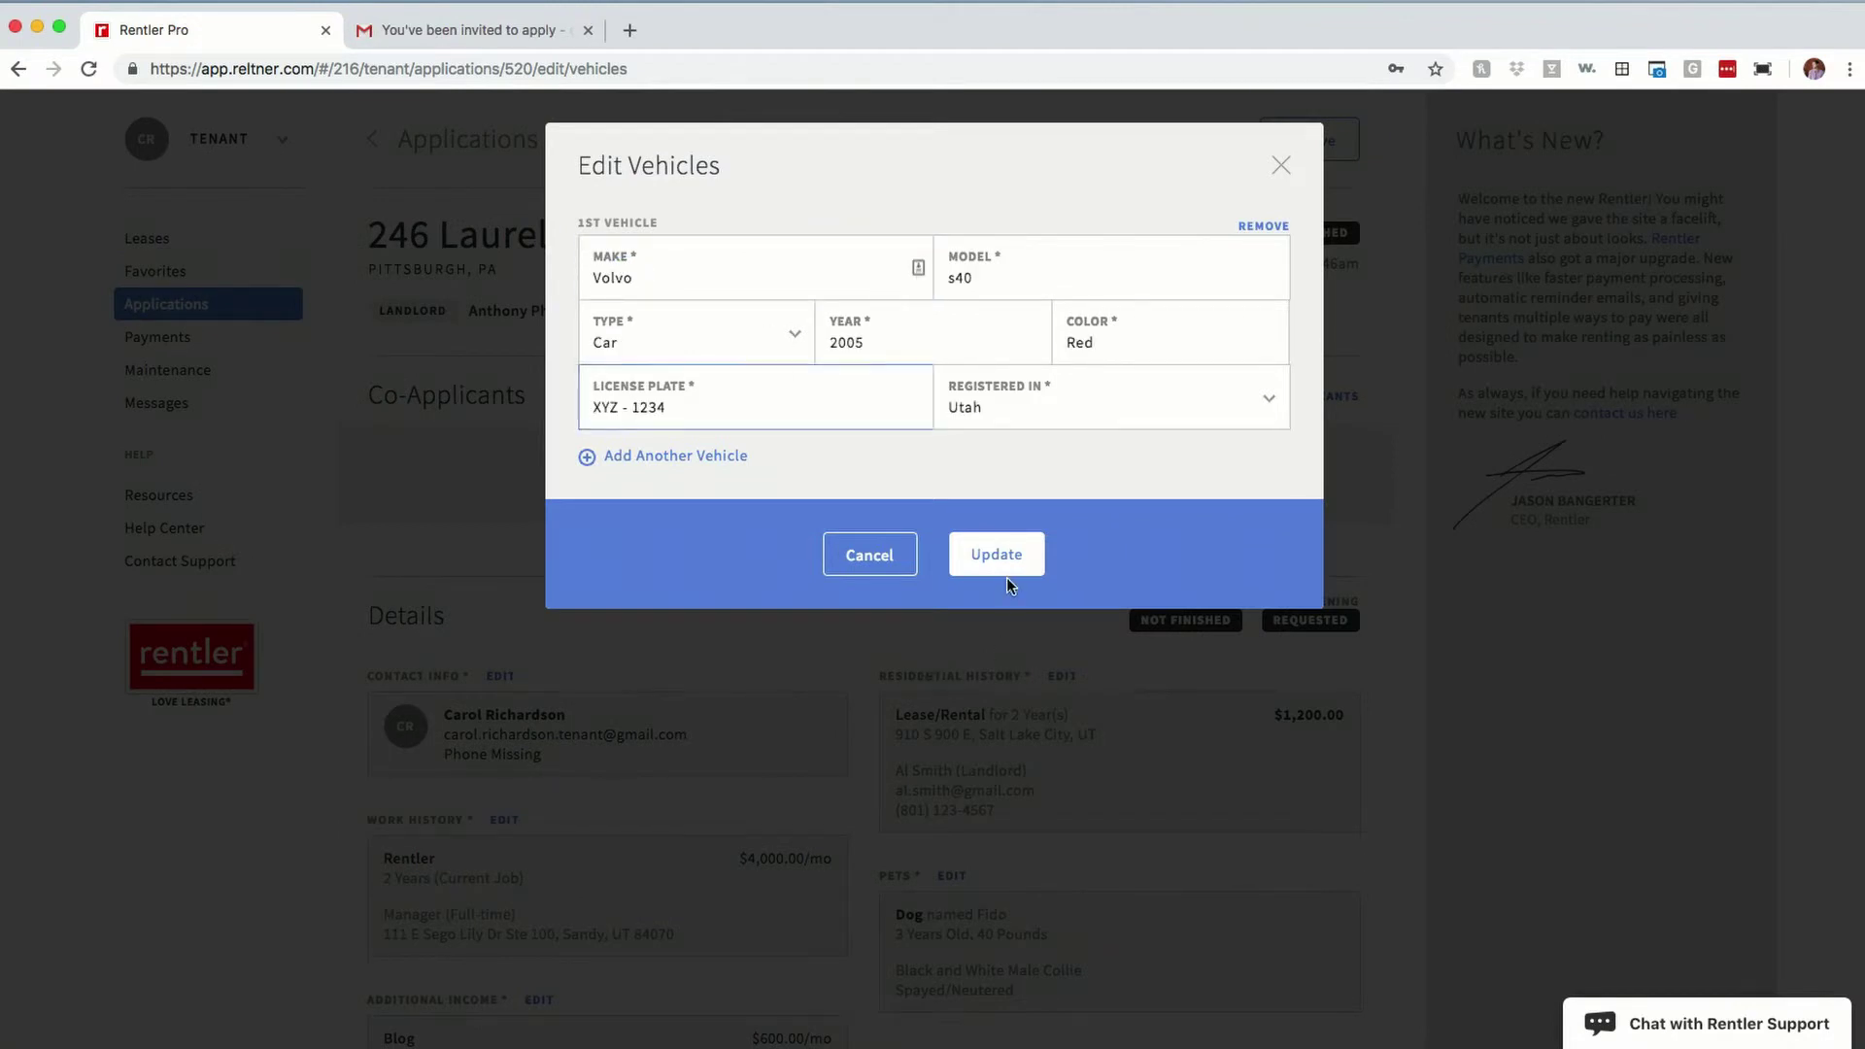
click(1003, 568)
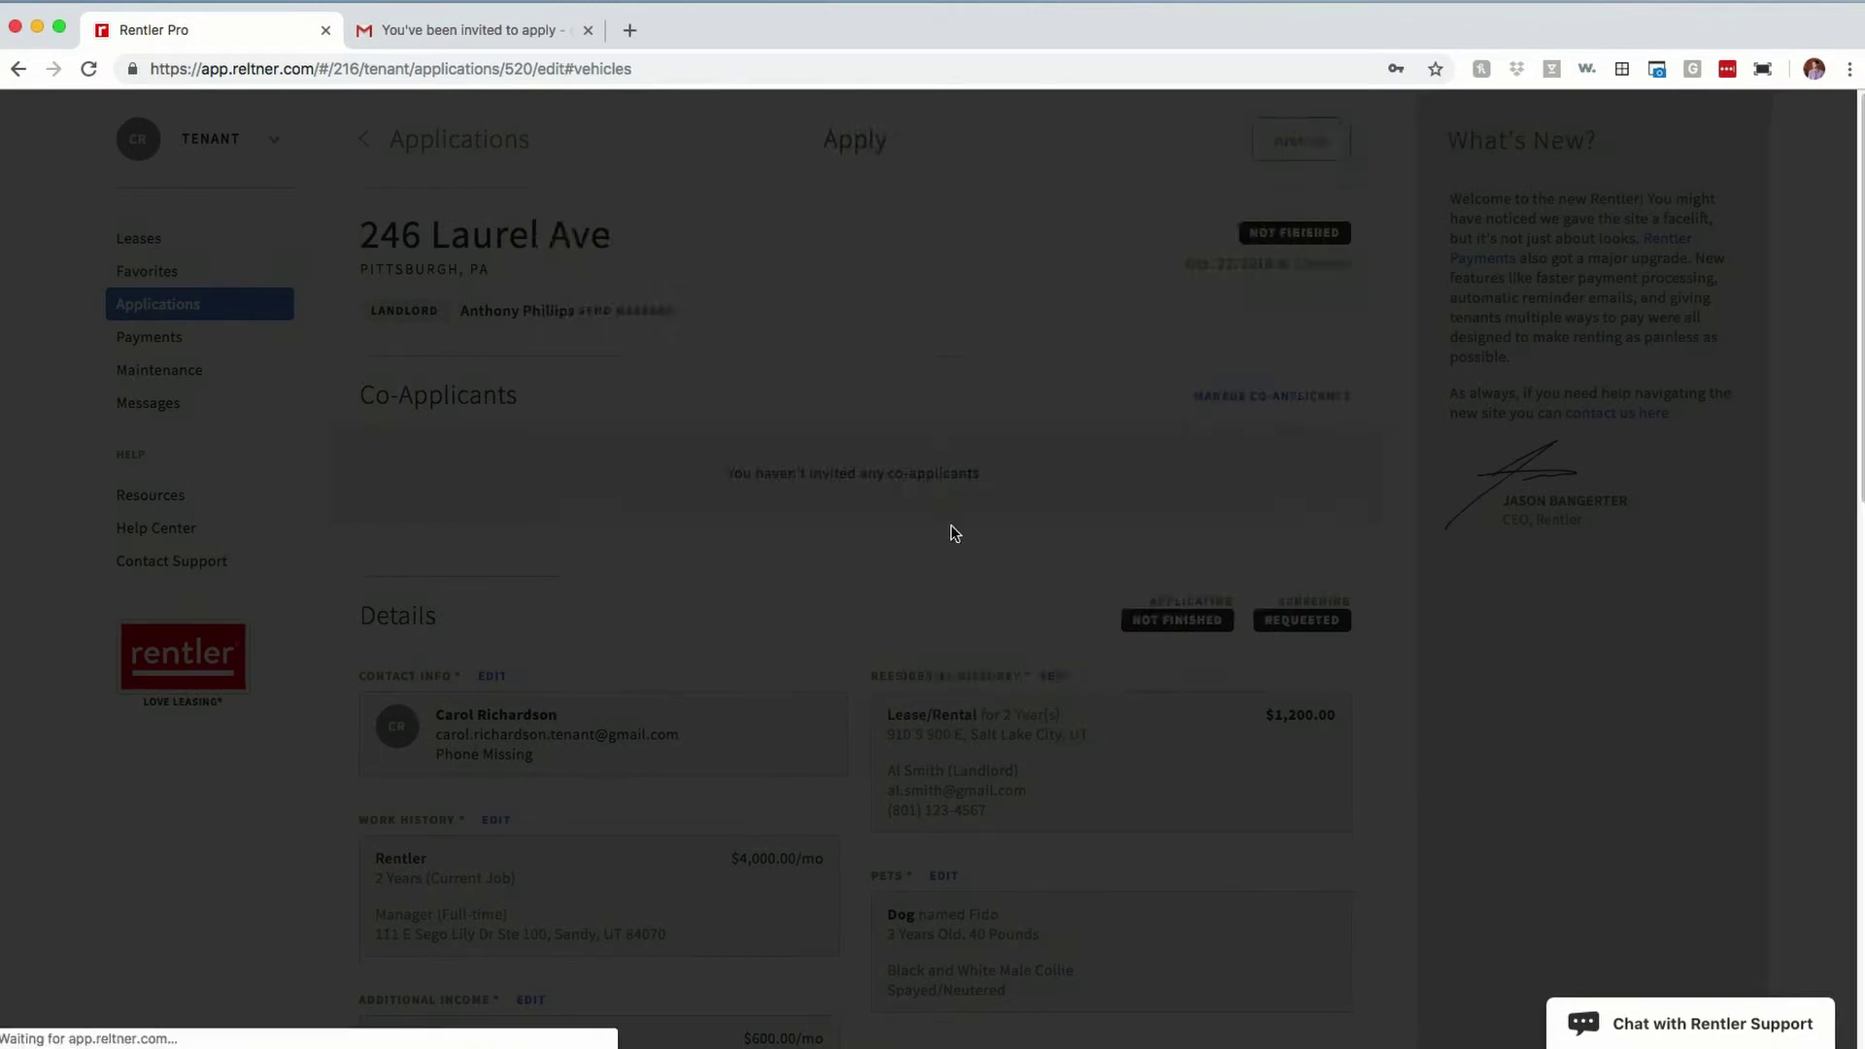
scroll(759, 519, down, 7)
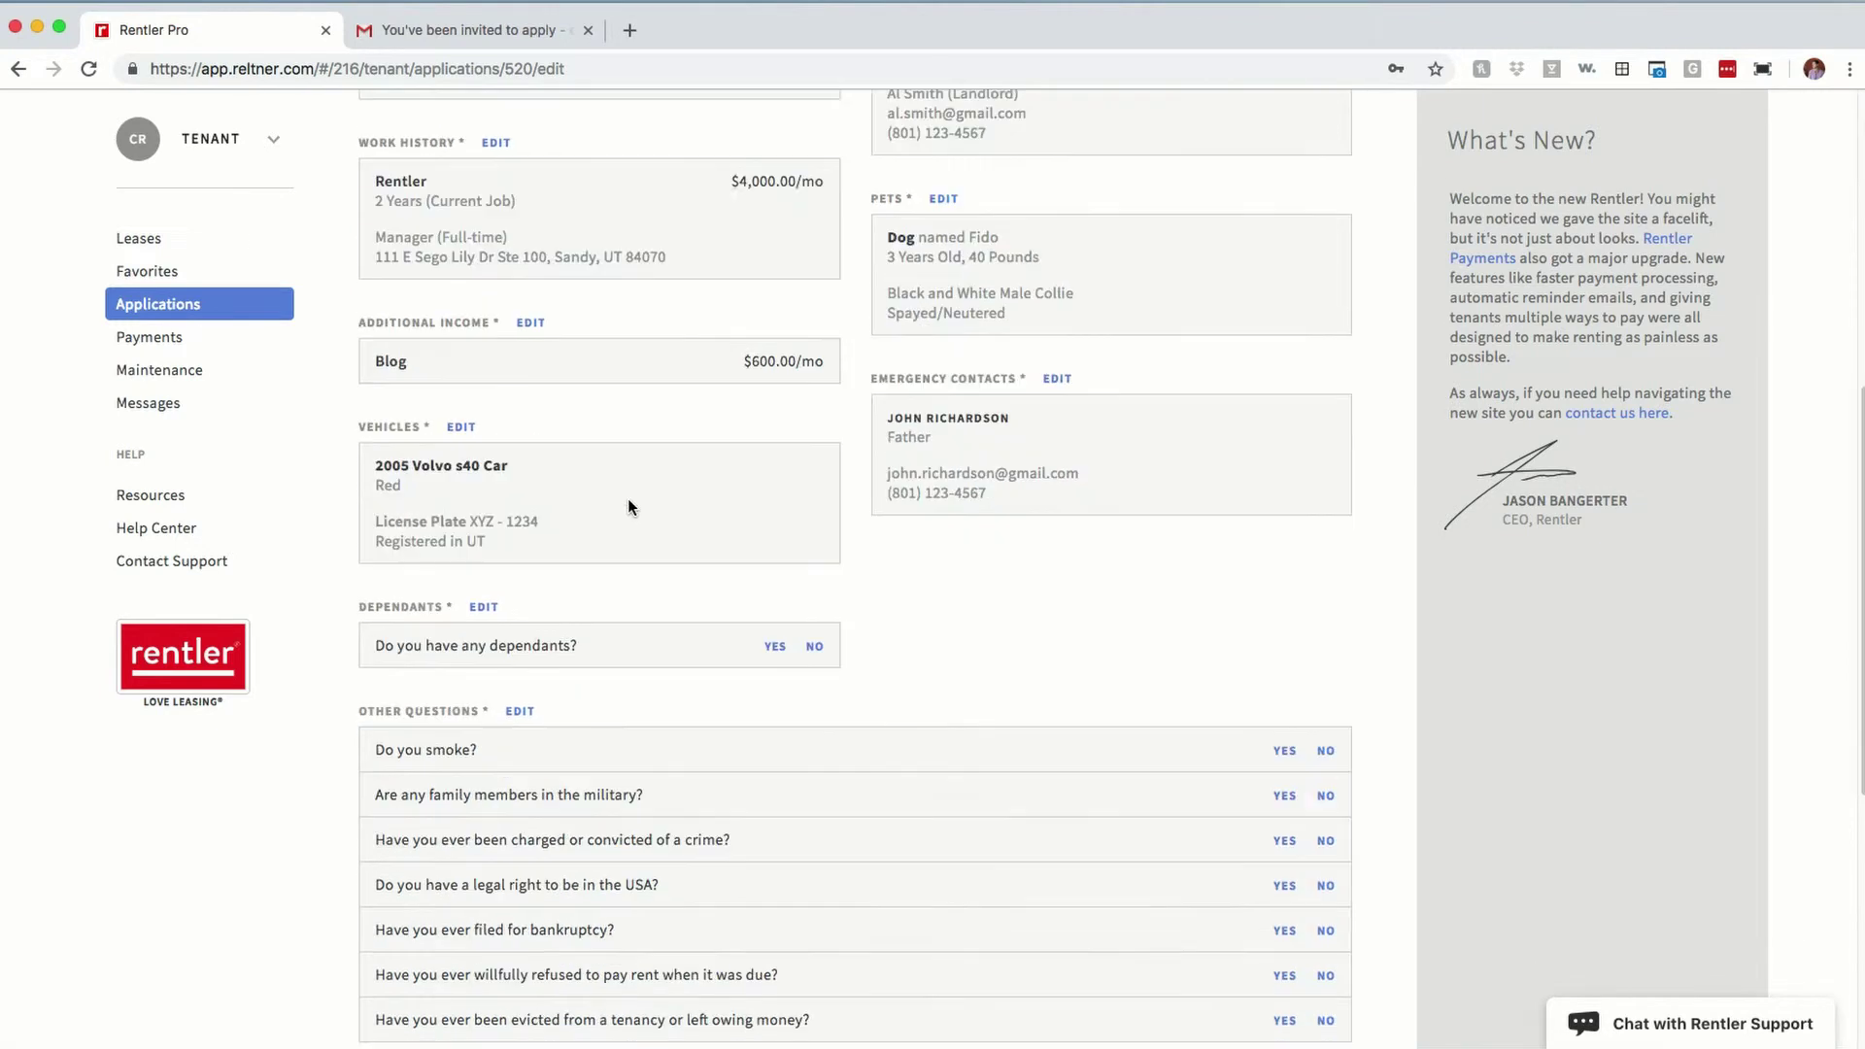
click(814, 645)
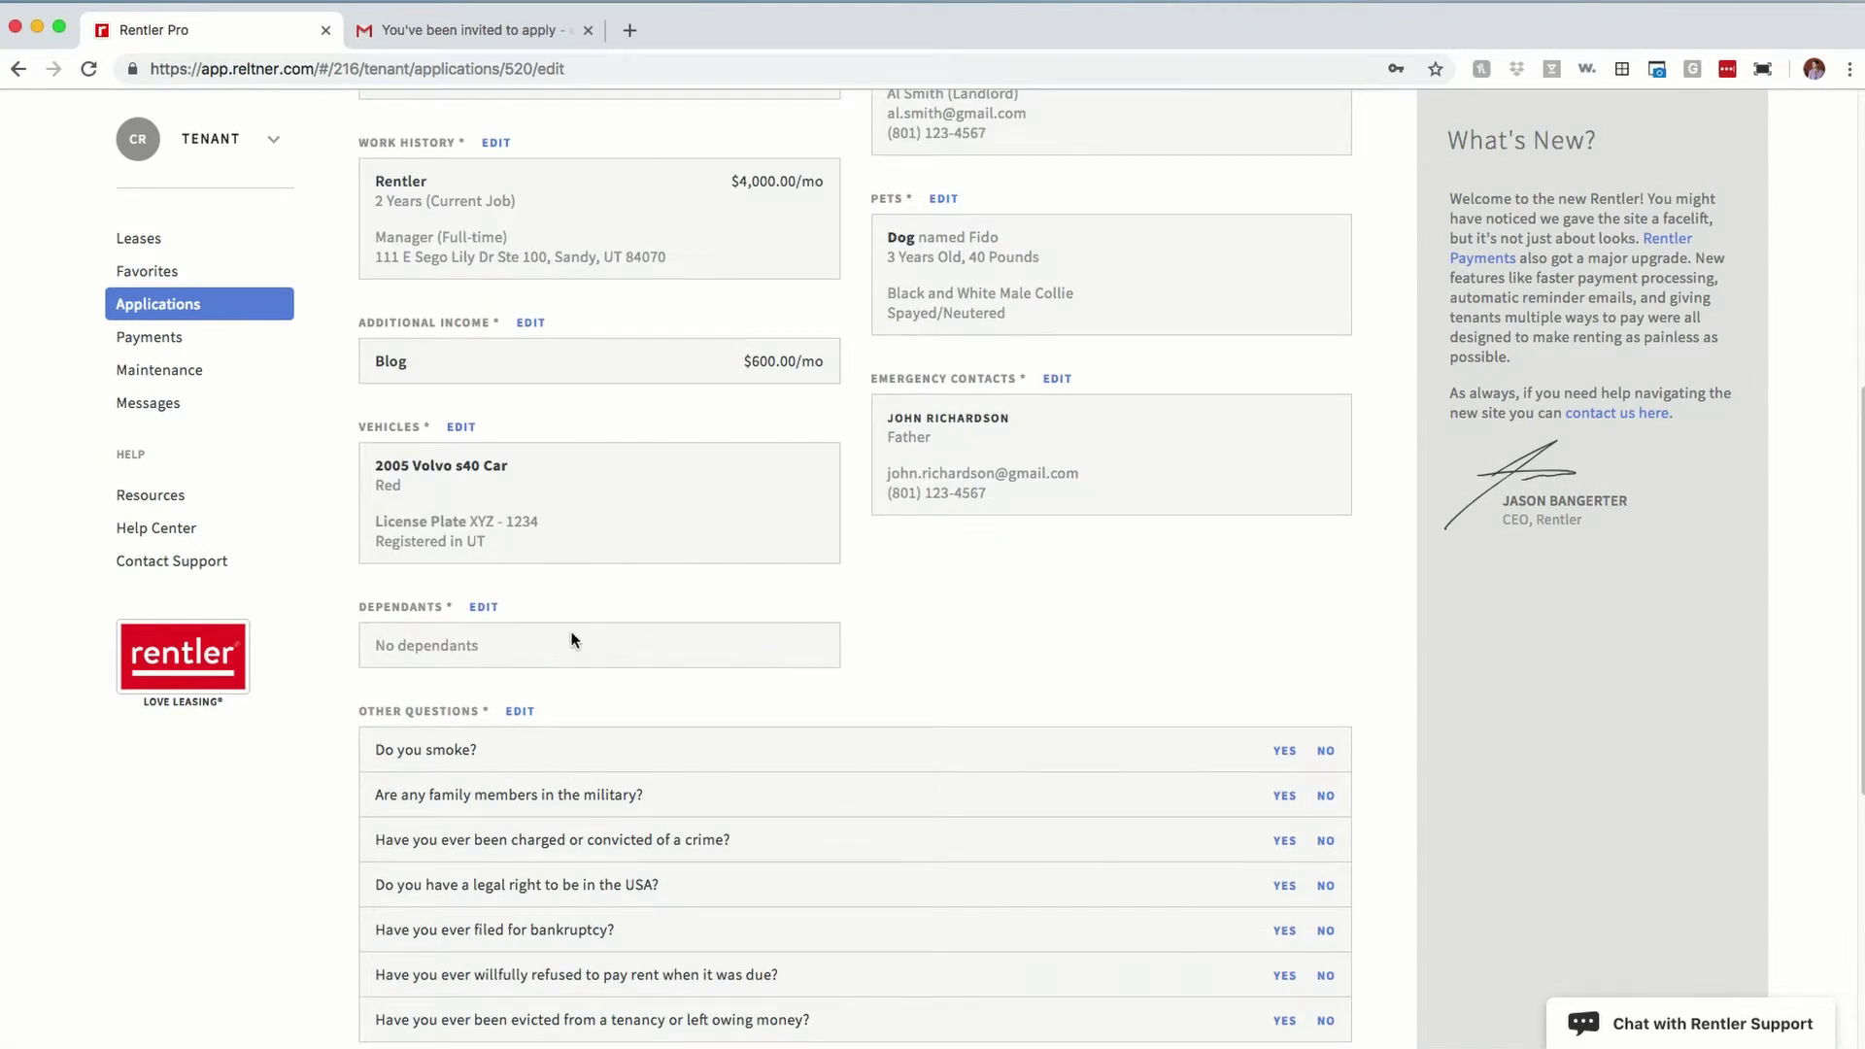
scroll(568, 636, down, 4)
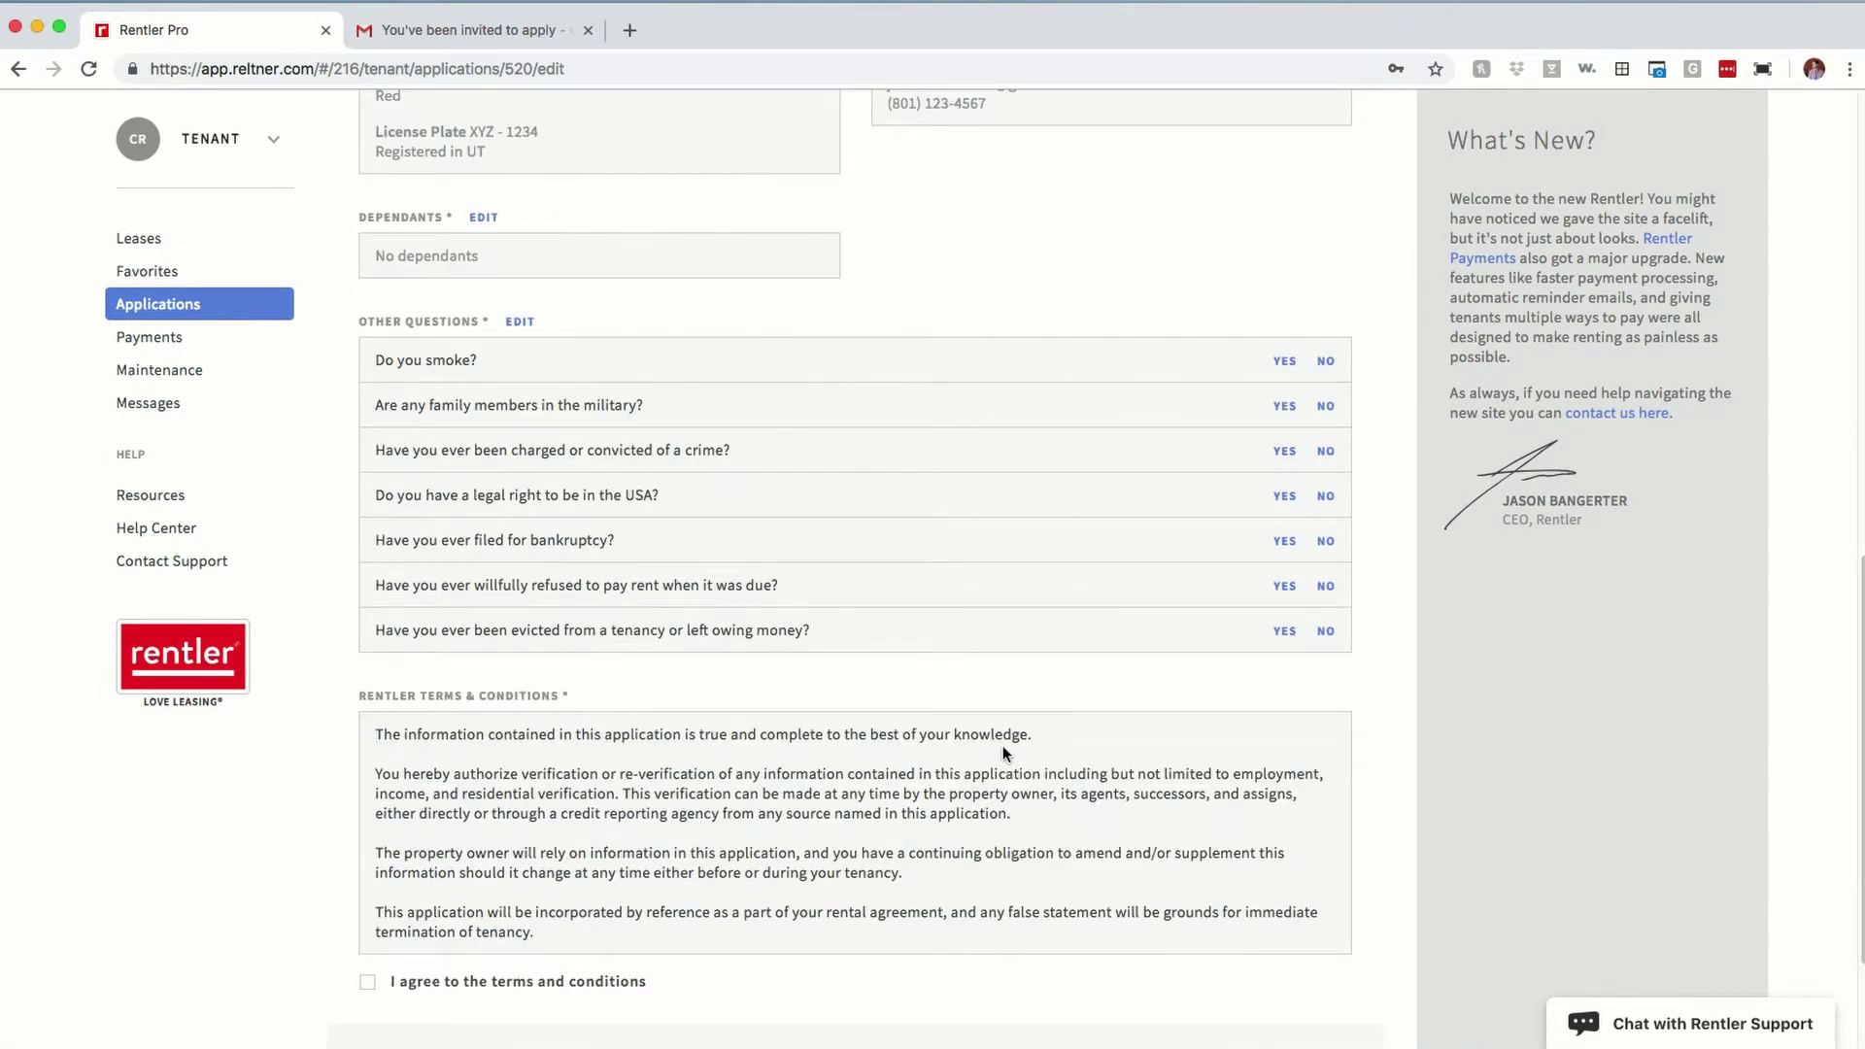
click(1325, 362)
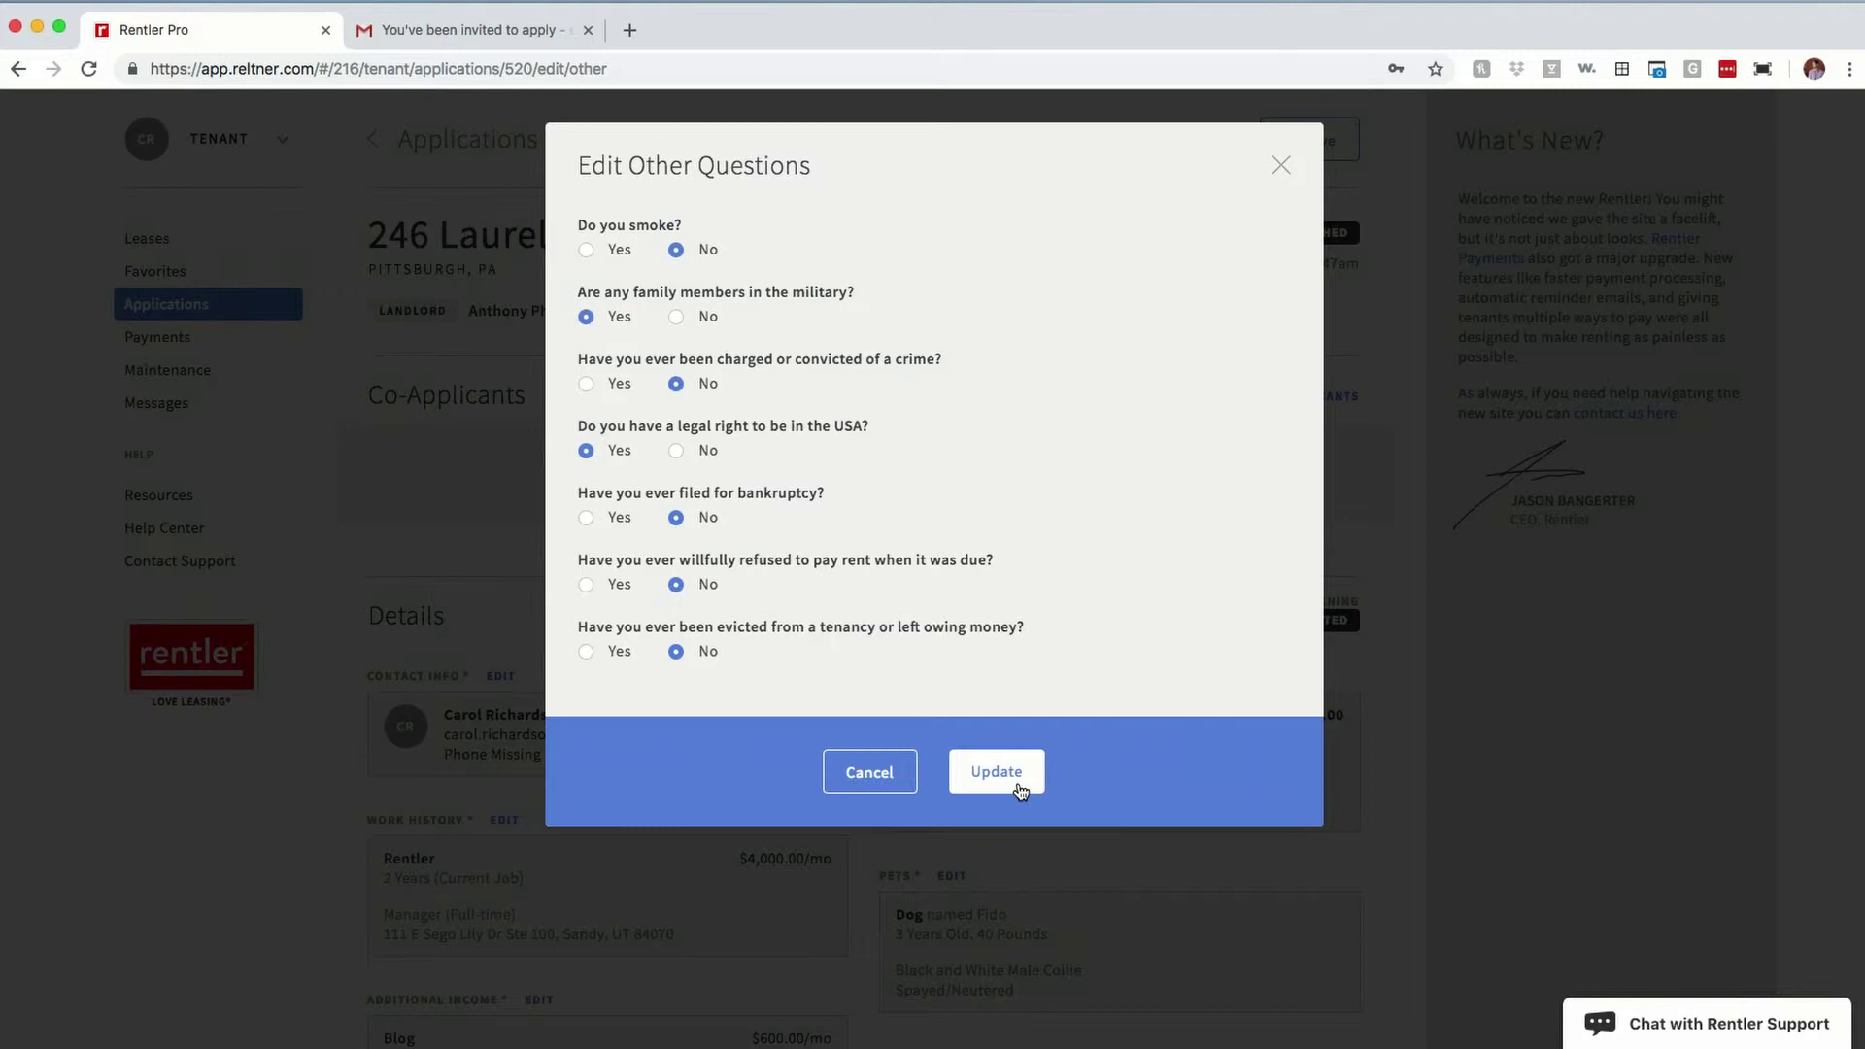
Step: Save the other-question answers (yes to military family and legal US right) and accept the terms
click(1016, 778)
scroll(929, 674, down, 15)
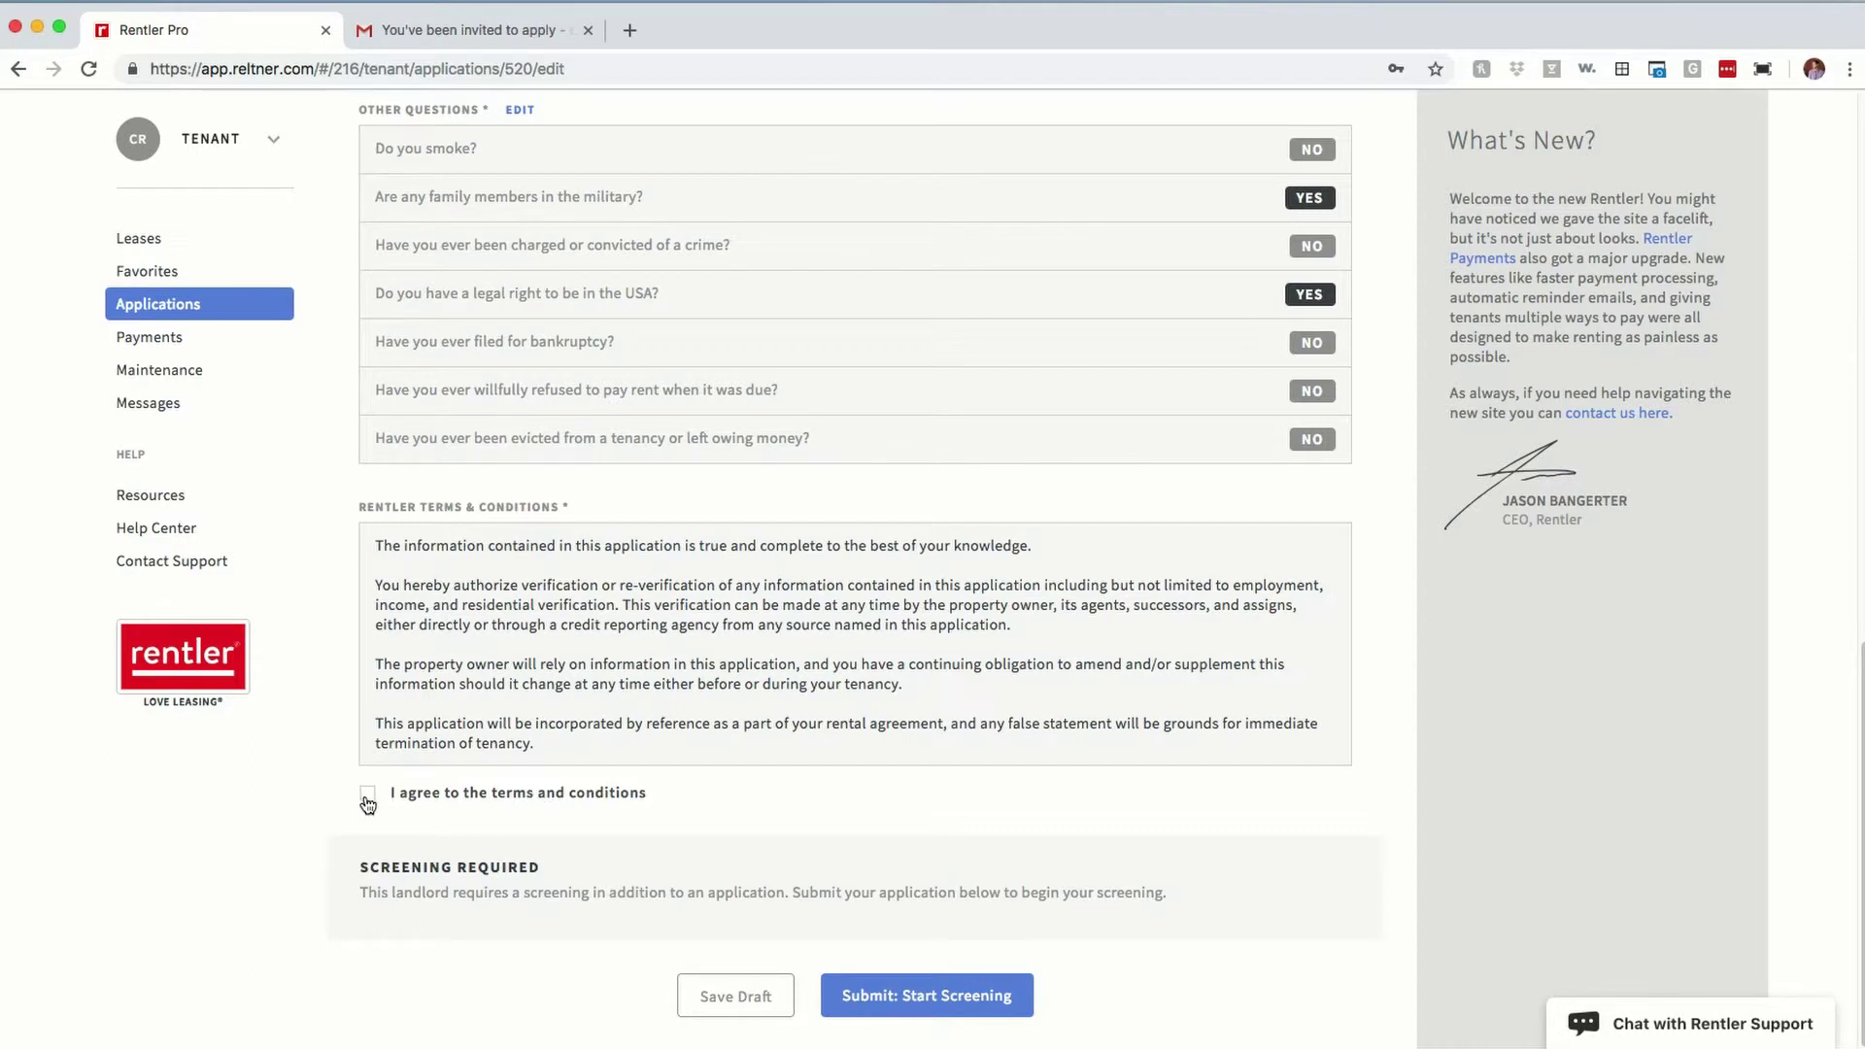
scroll(592, 567, up, 15)
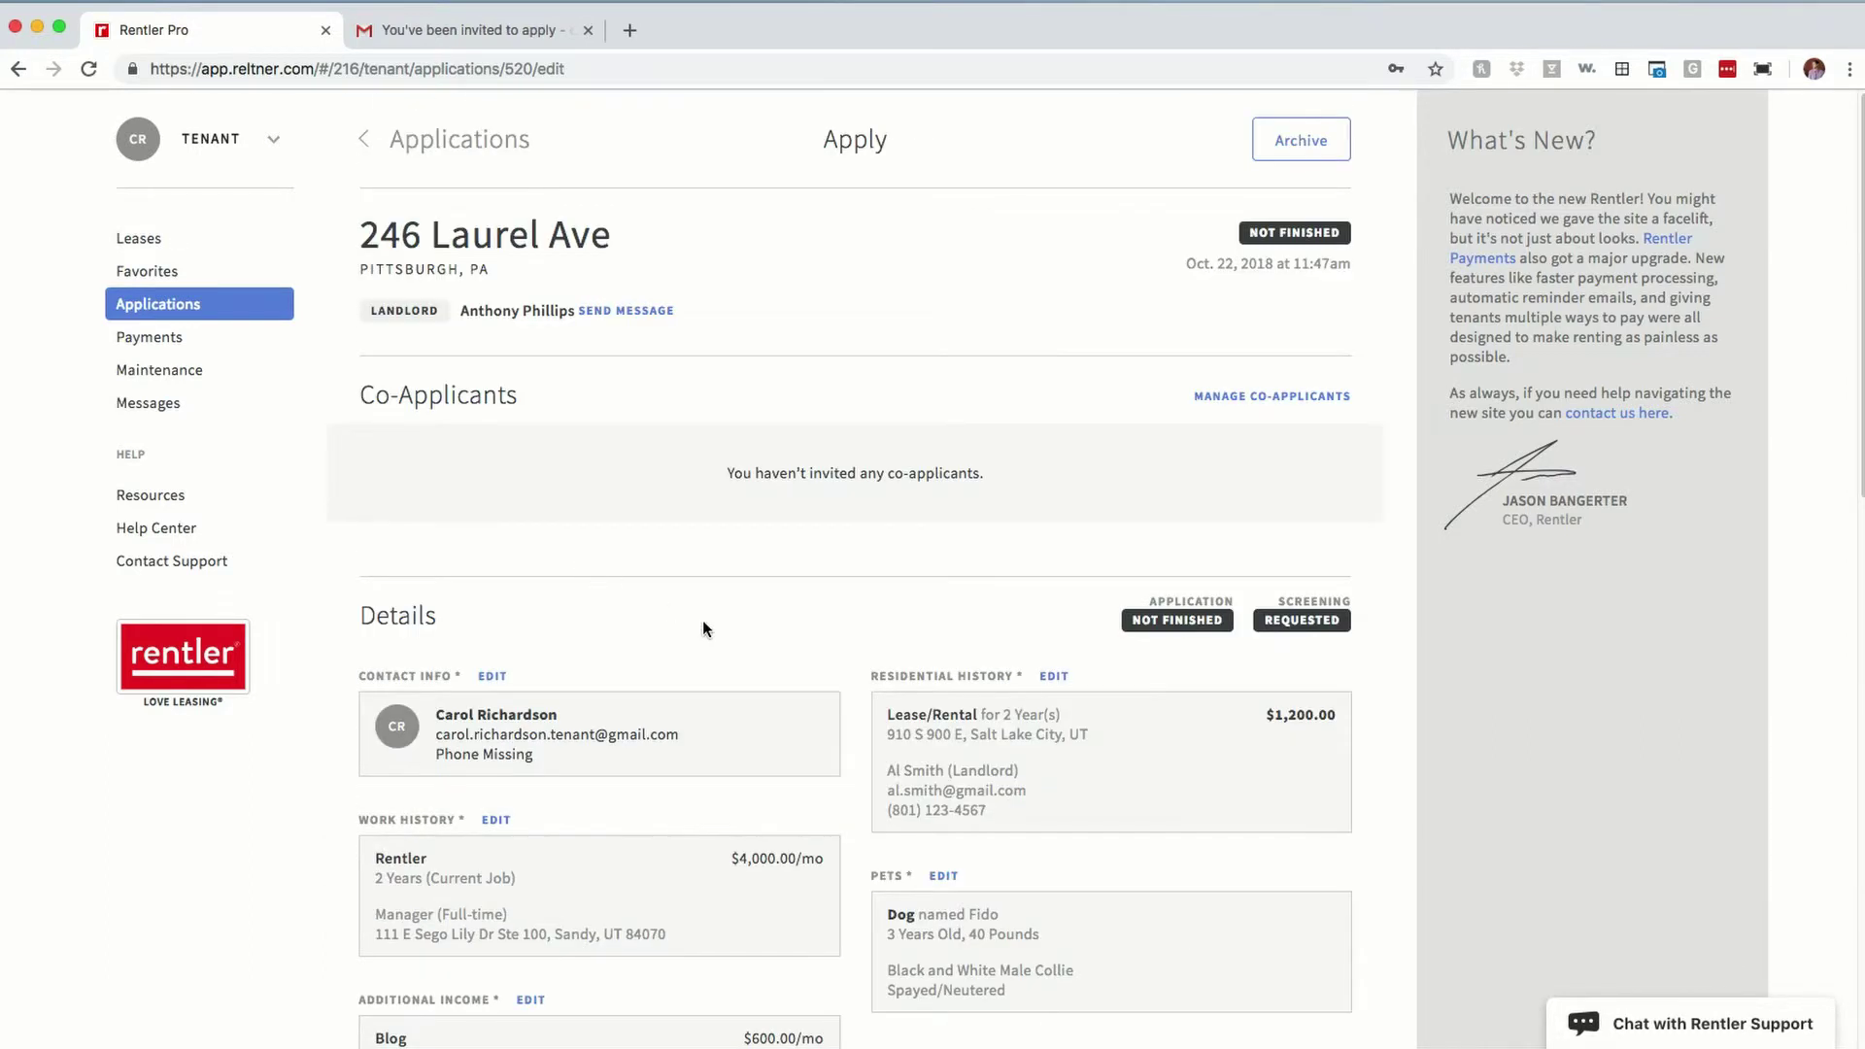
scroll(859, 670, down, 6)
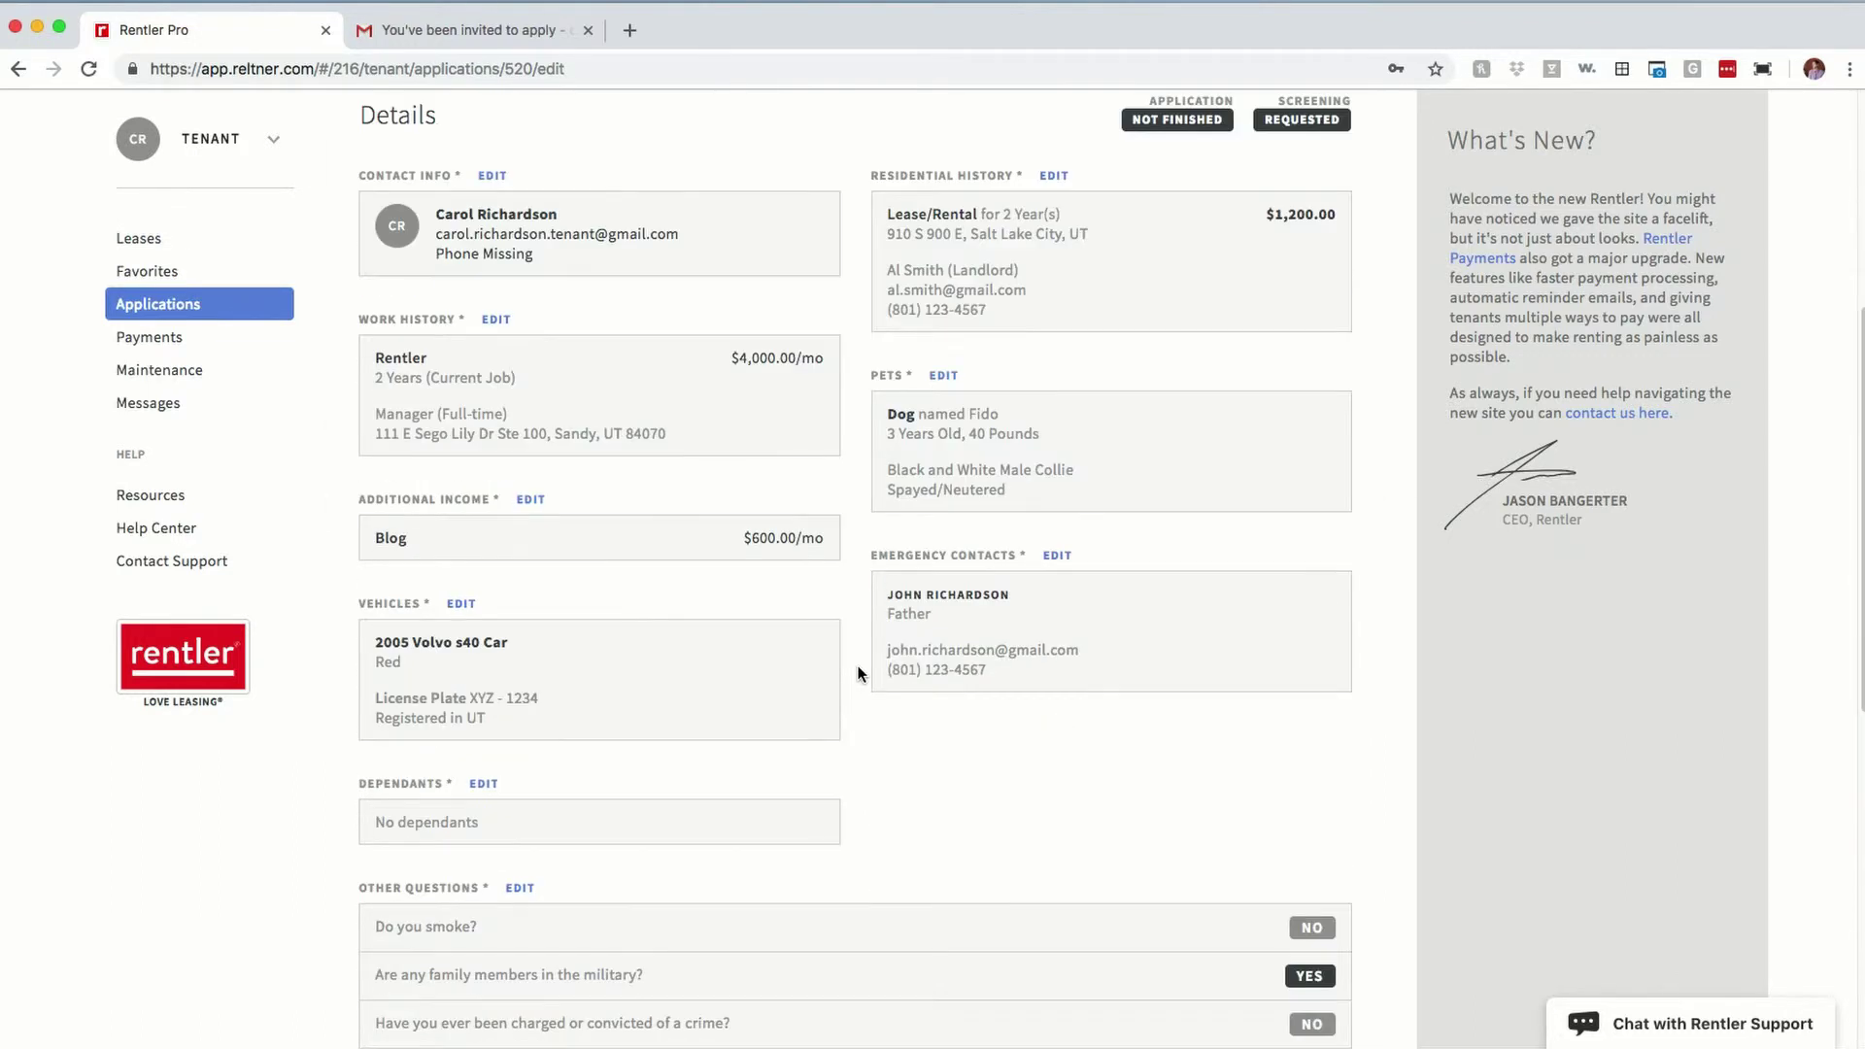
scroll(857, 672, down, 7)
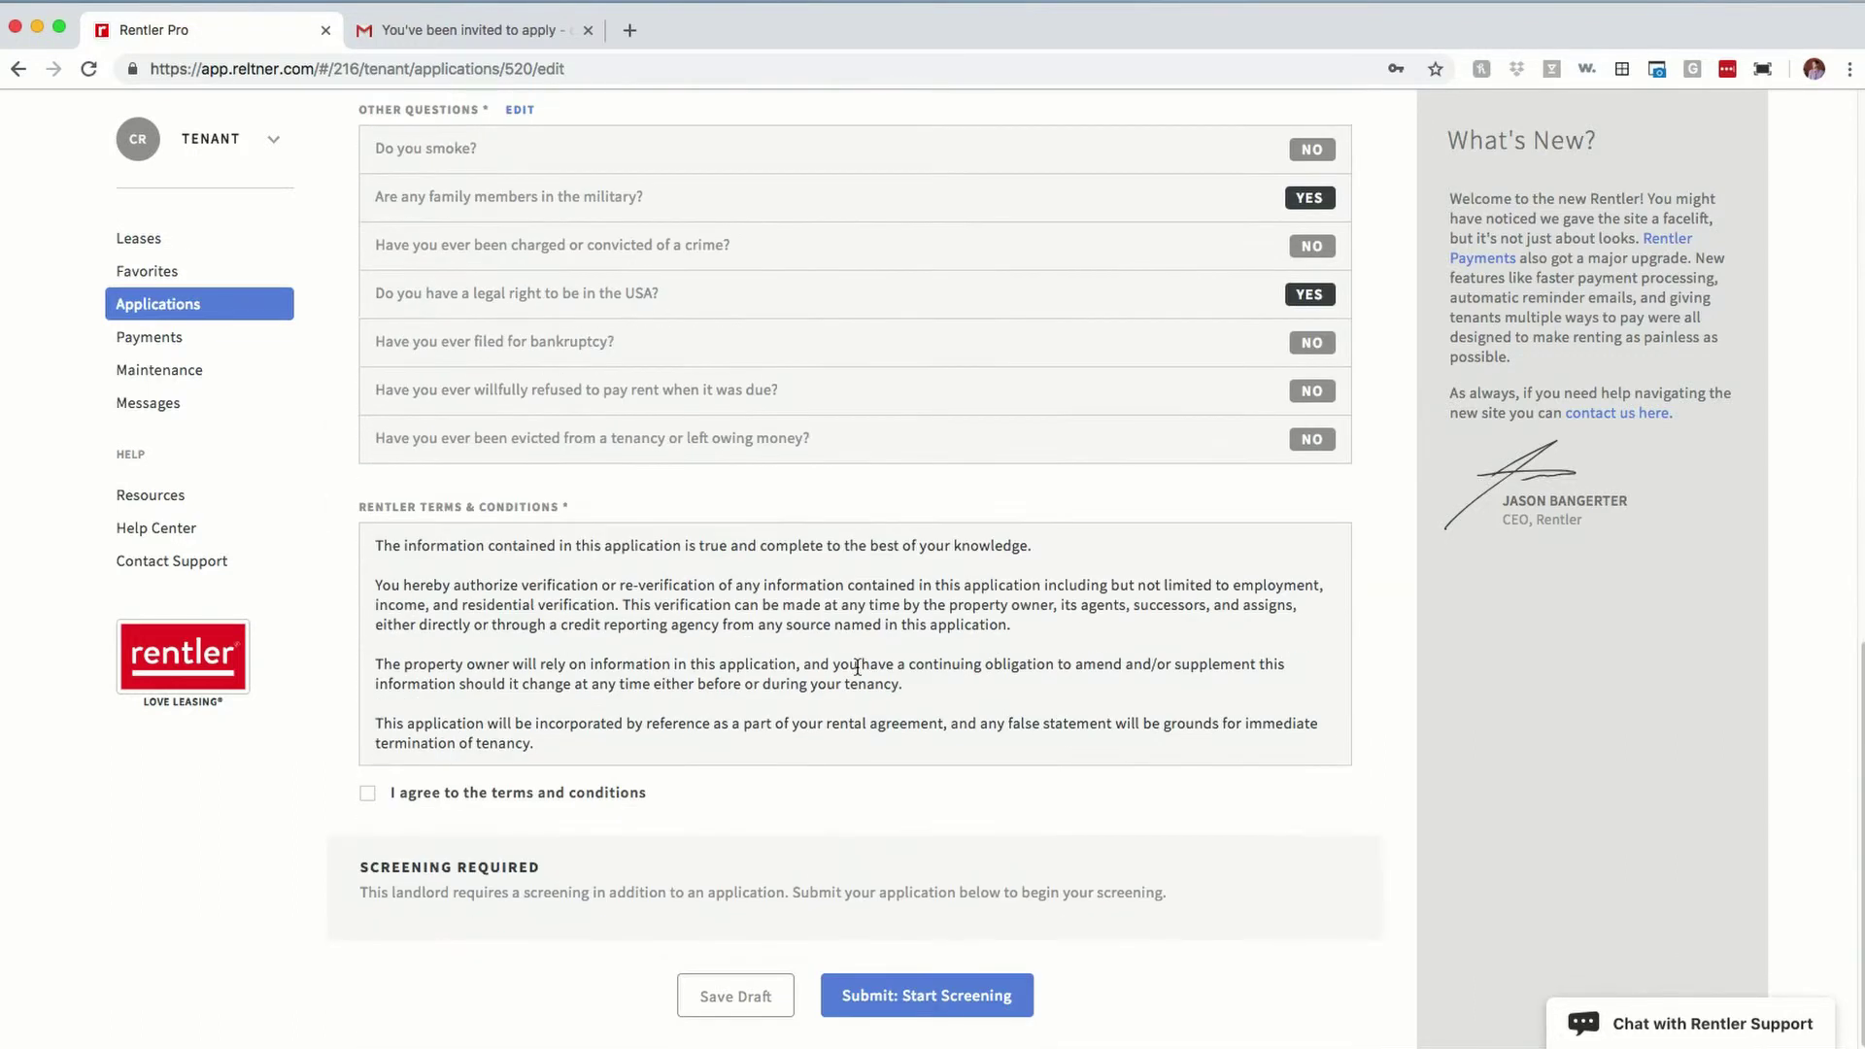
click(368, 799)
Step: Submit the application and review the $35.00 Credit & Background Screening form and its terms
click(953, 993)
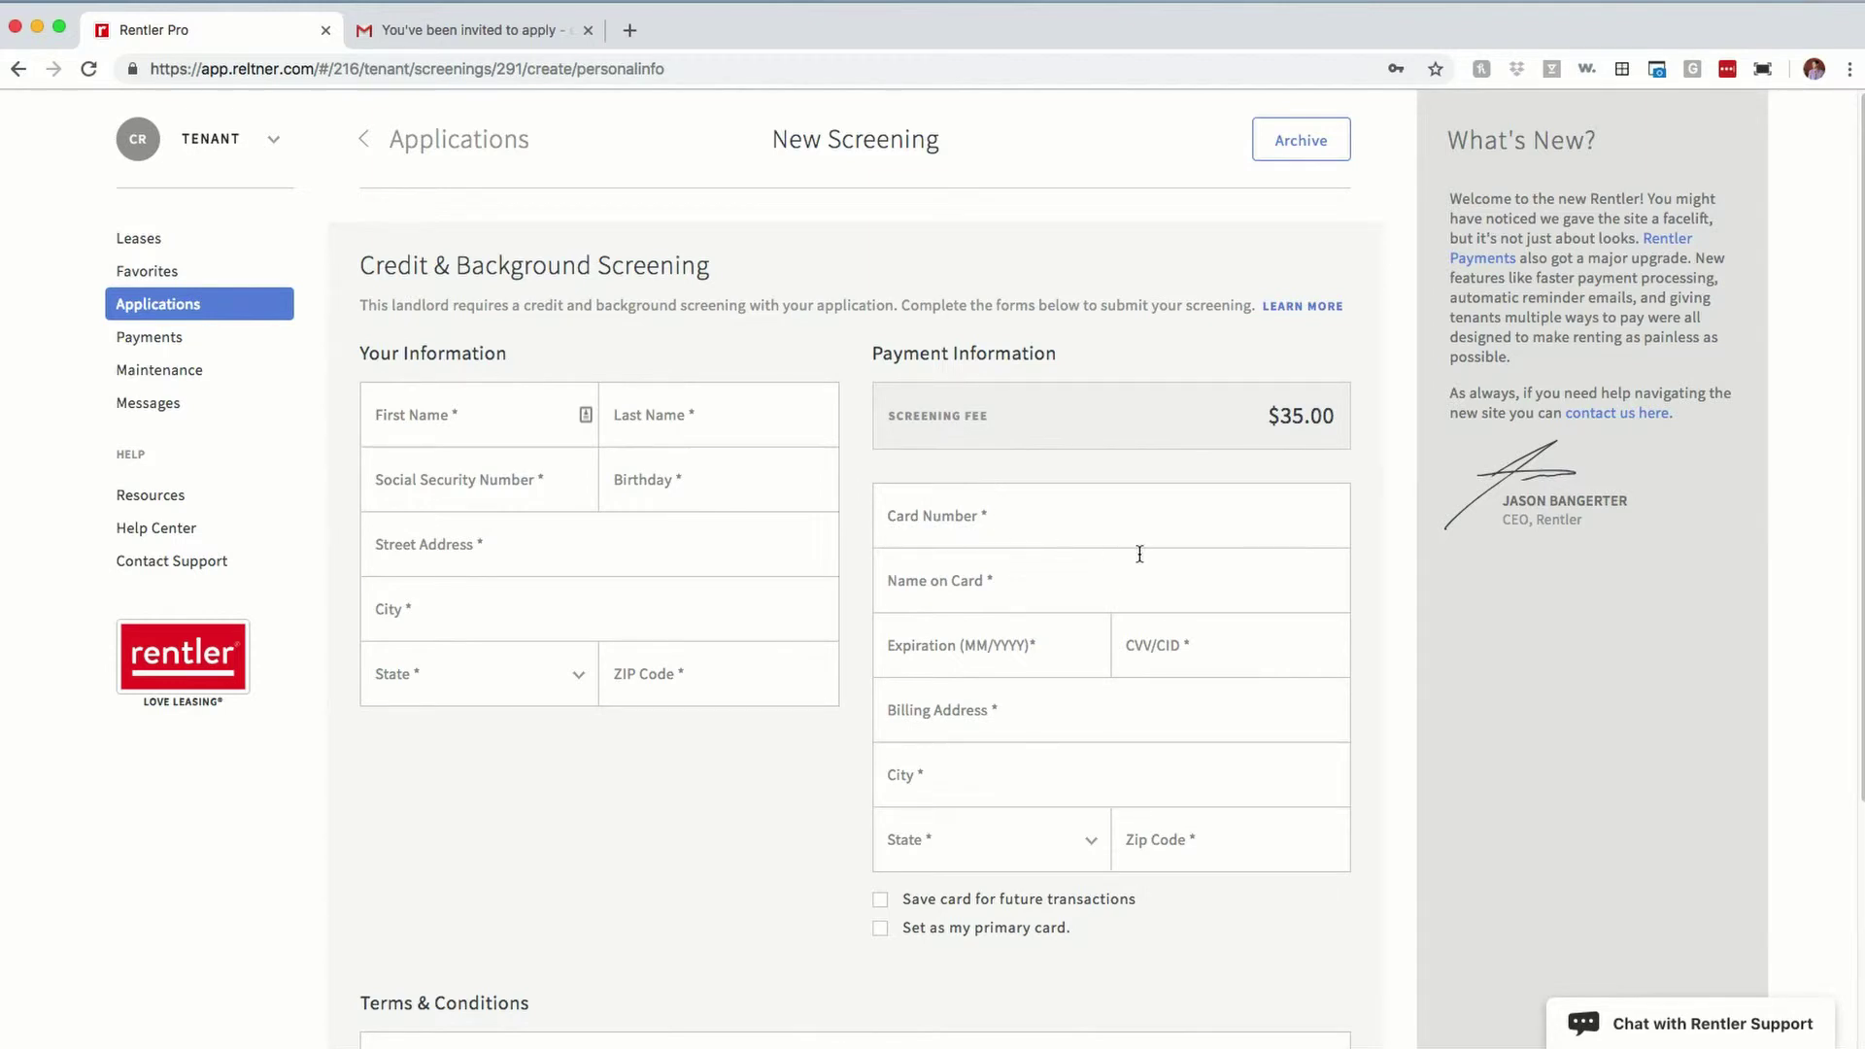
scroll(534, 354, down, 5)
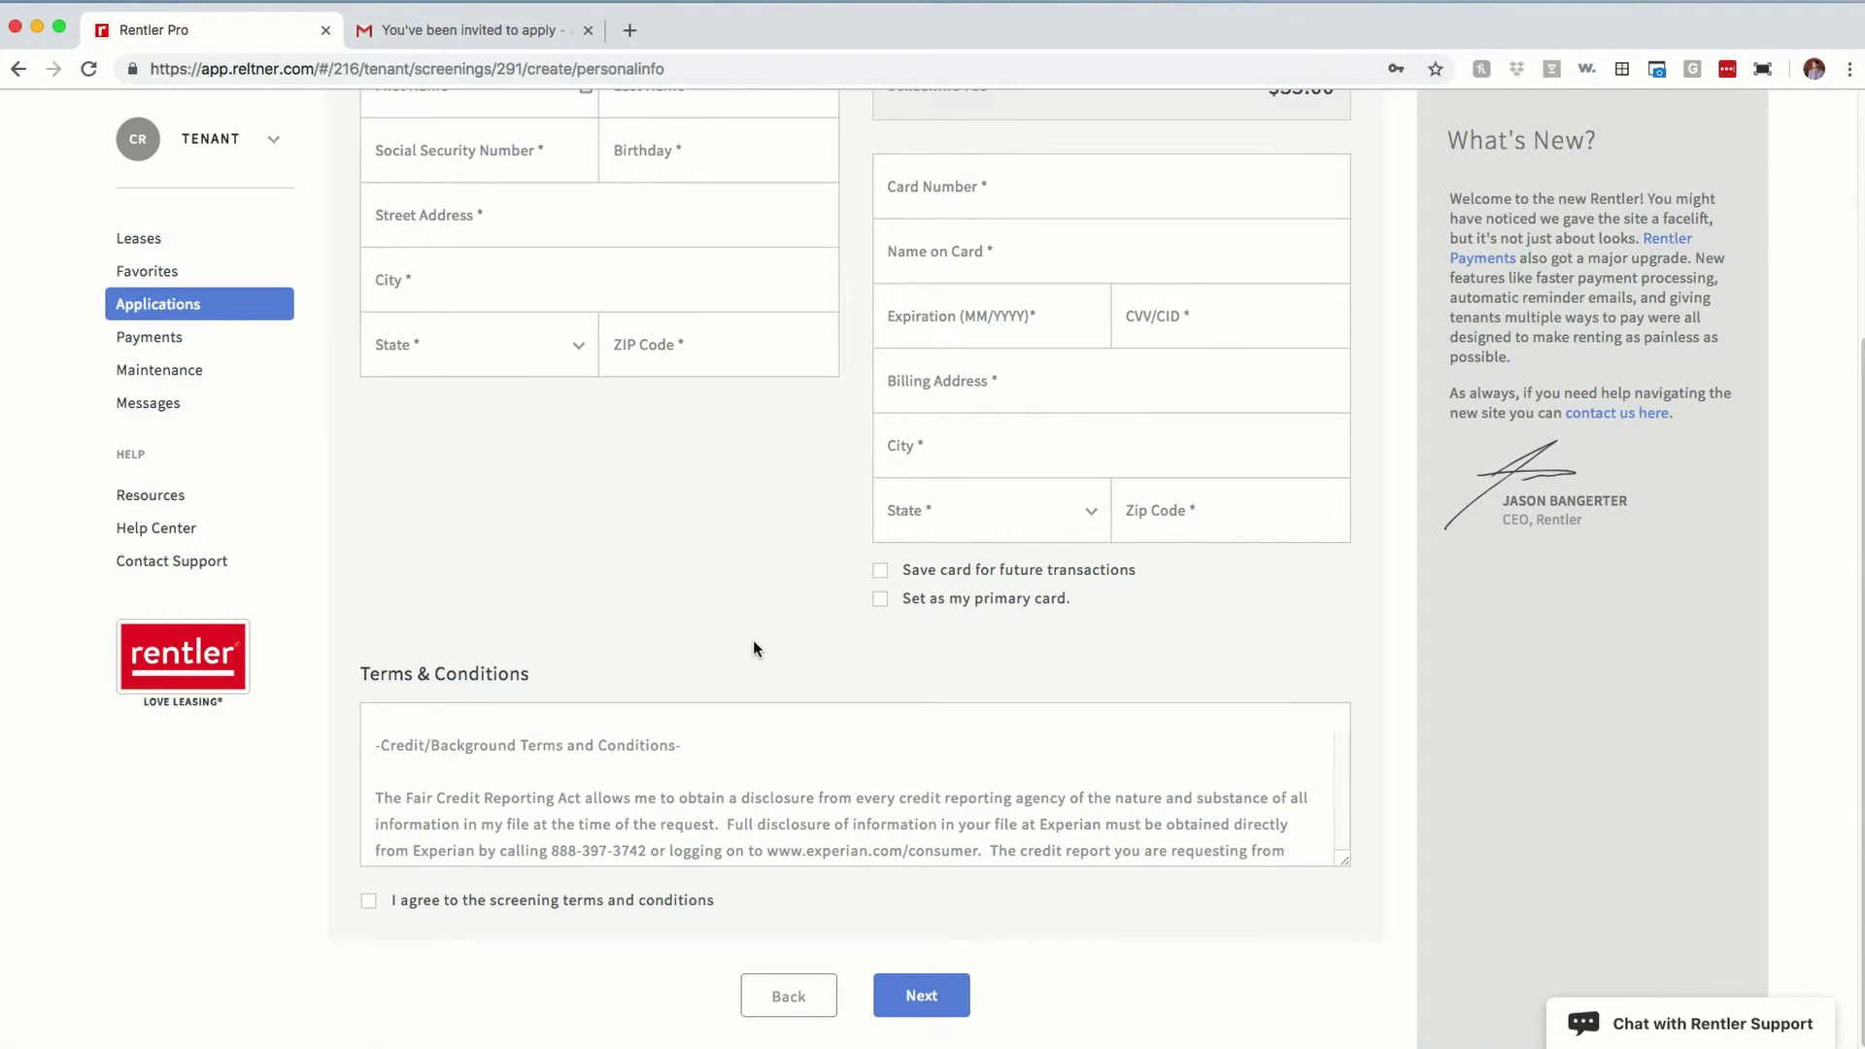
scroll(779, 622, up, 5)
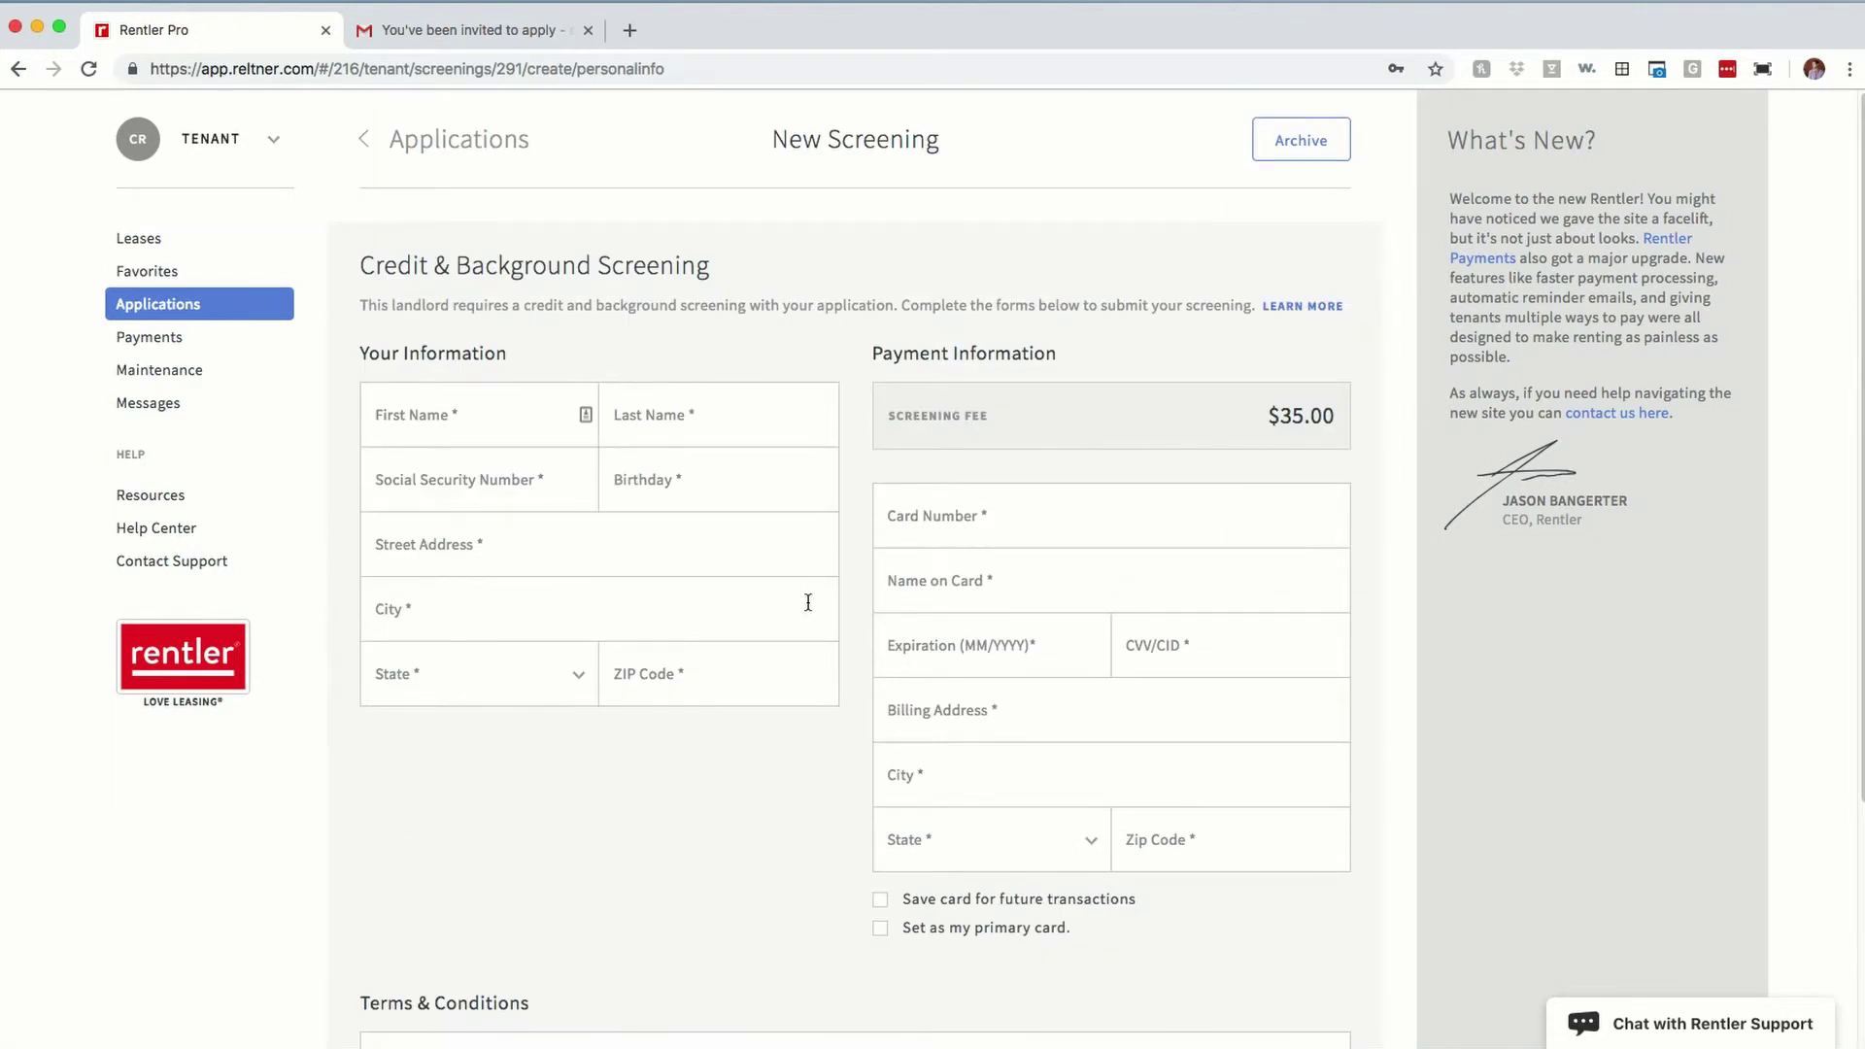
scroll(807, 603, down, 5)
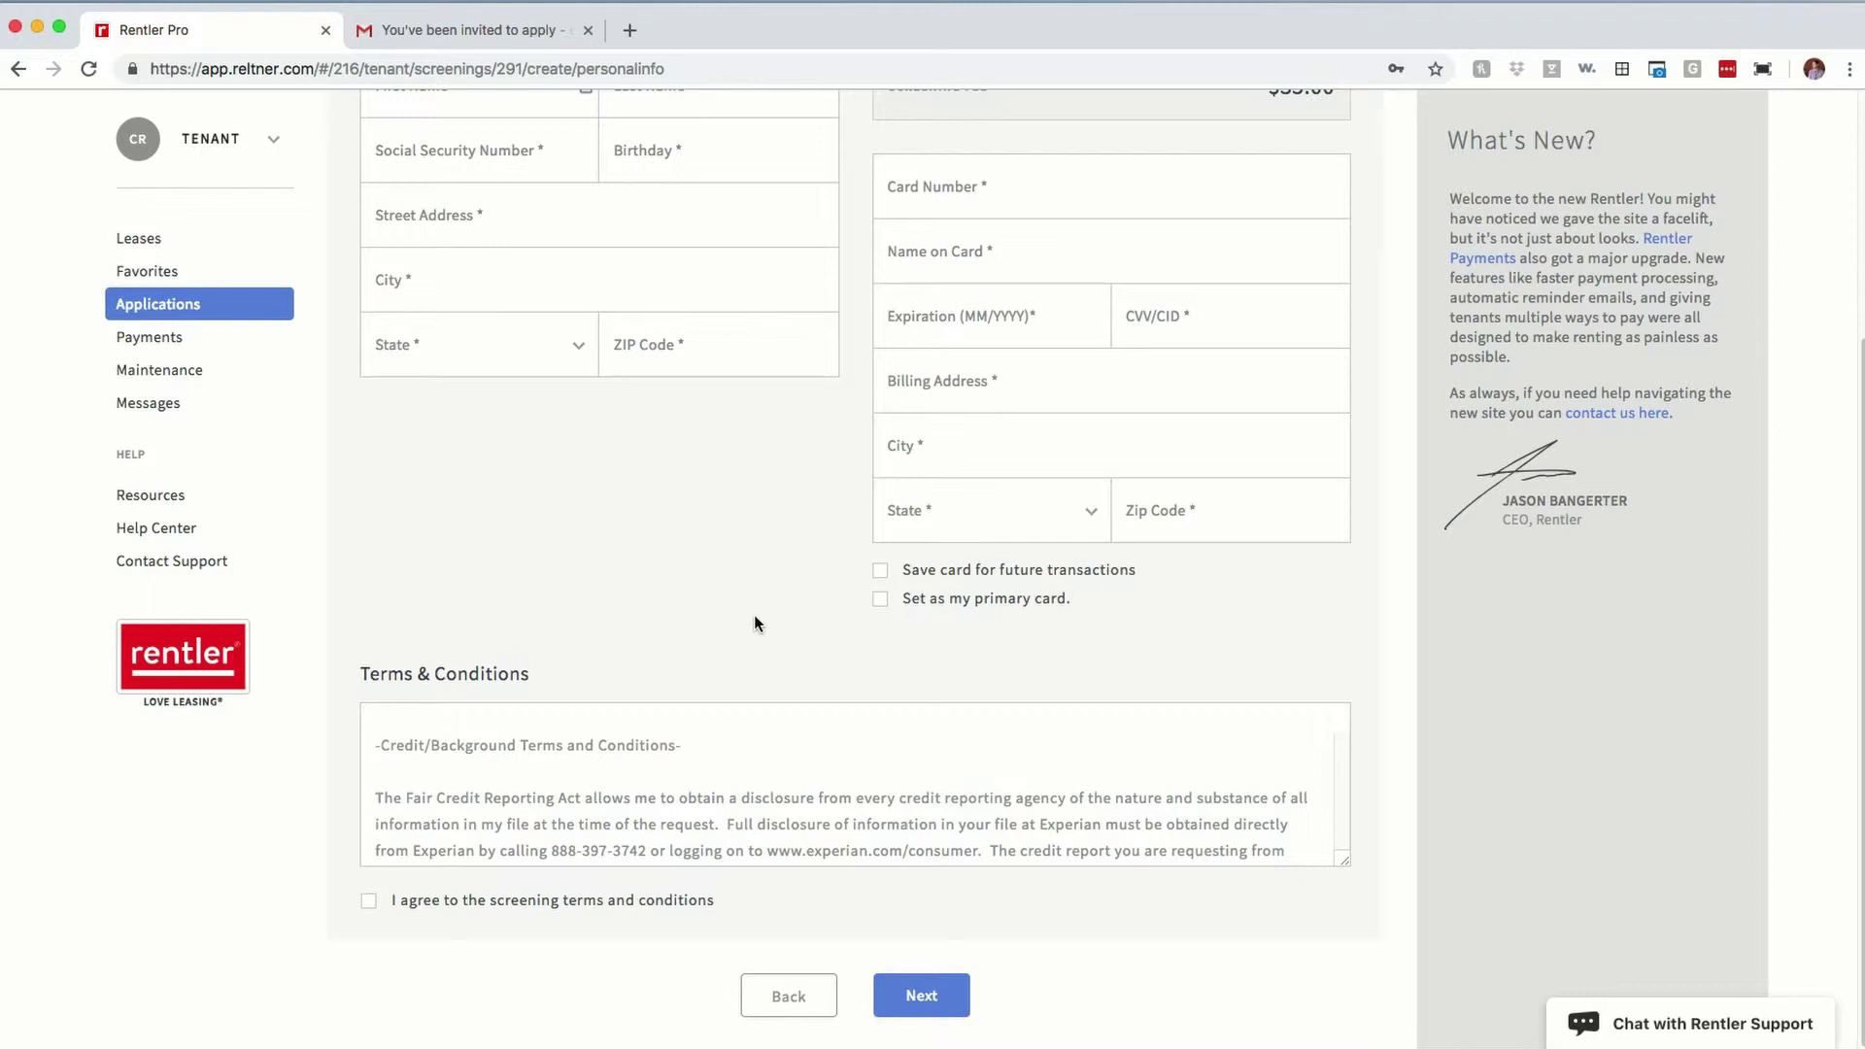
scroll(753, 615, up, 5)
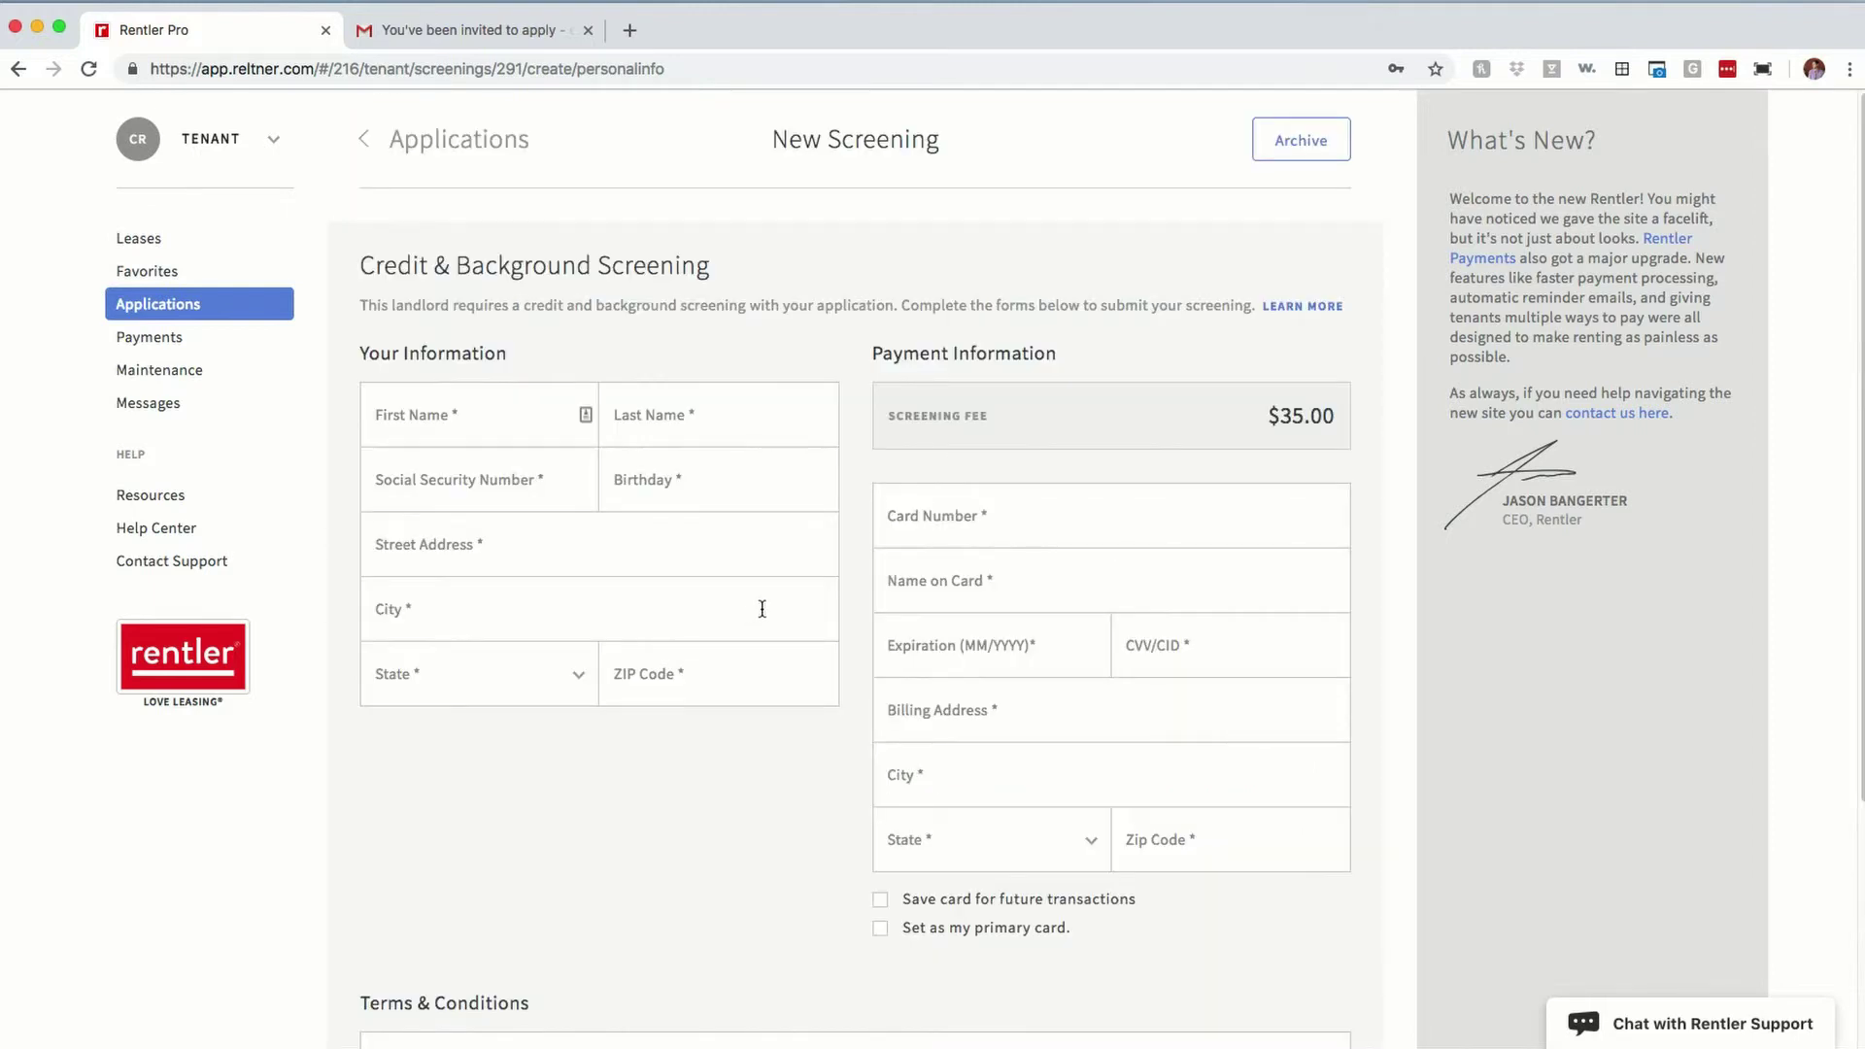
click(199, 307)
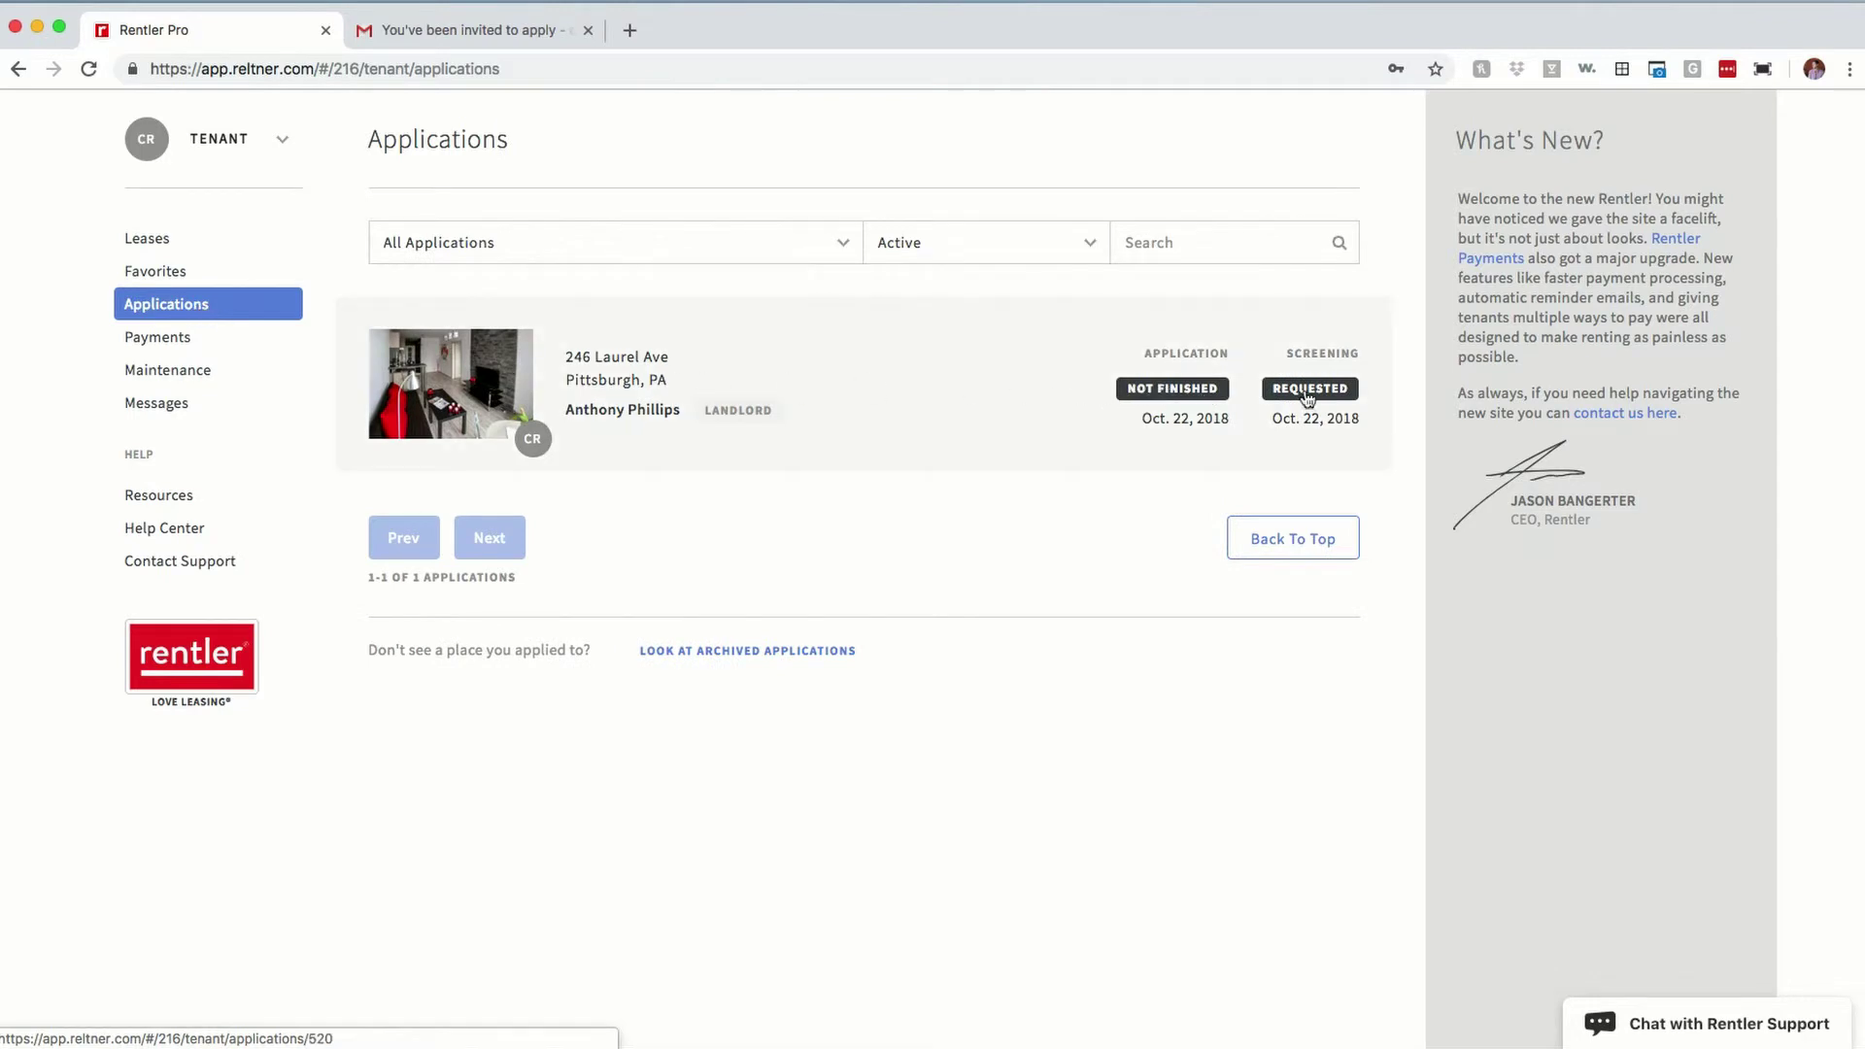
click(897, 385)
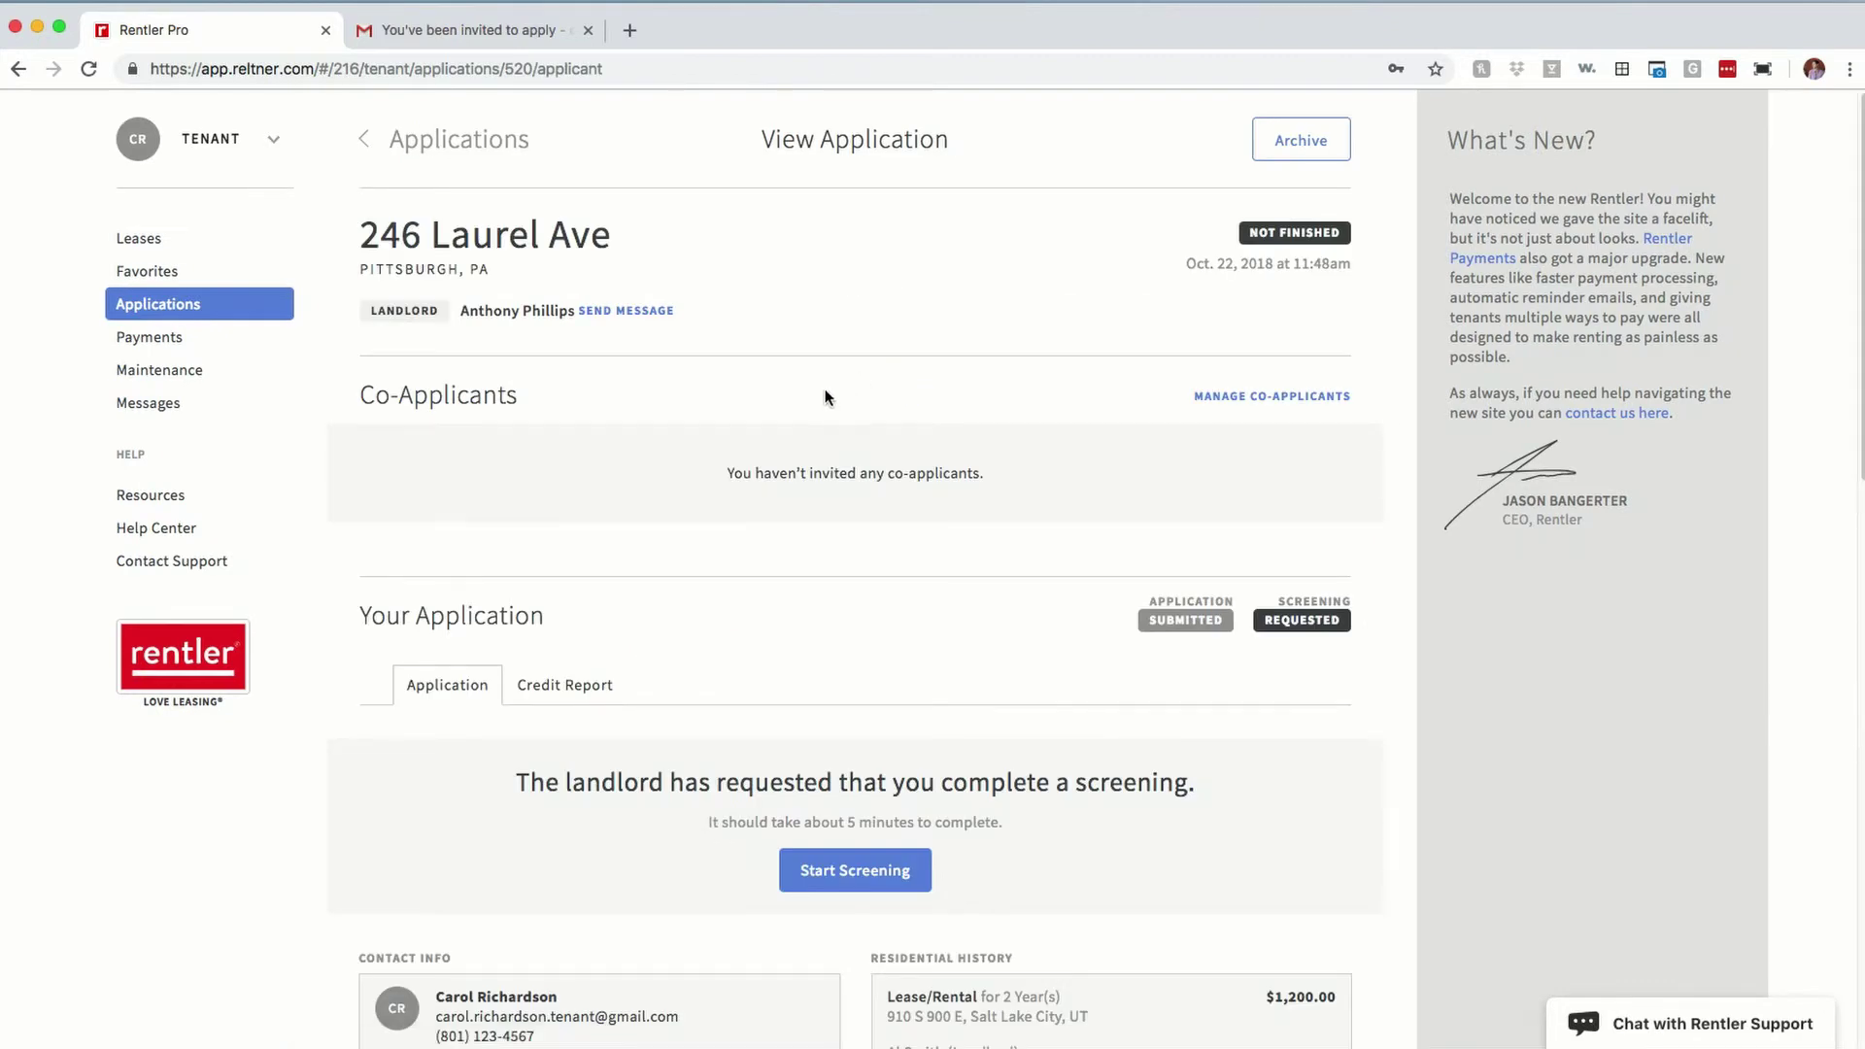
scroll(825, 389, down, 7)
scroll(837, 657, down, 8)
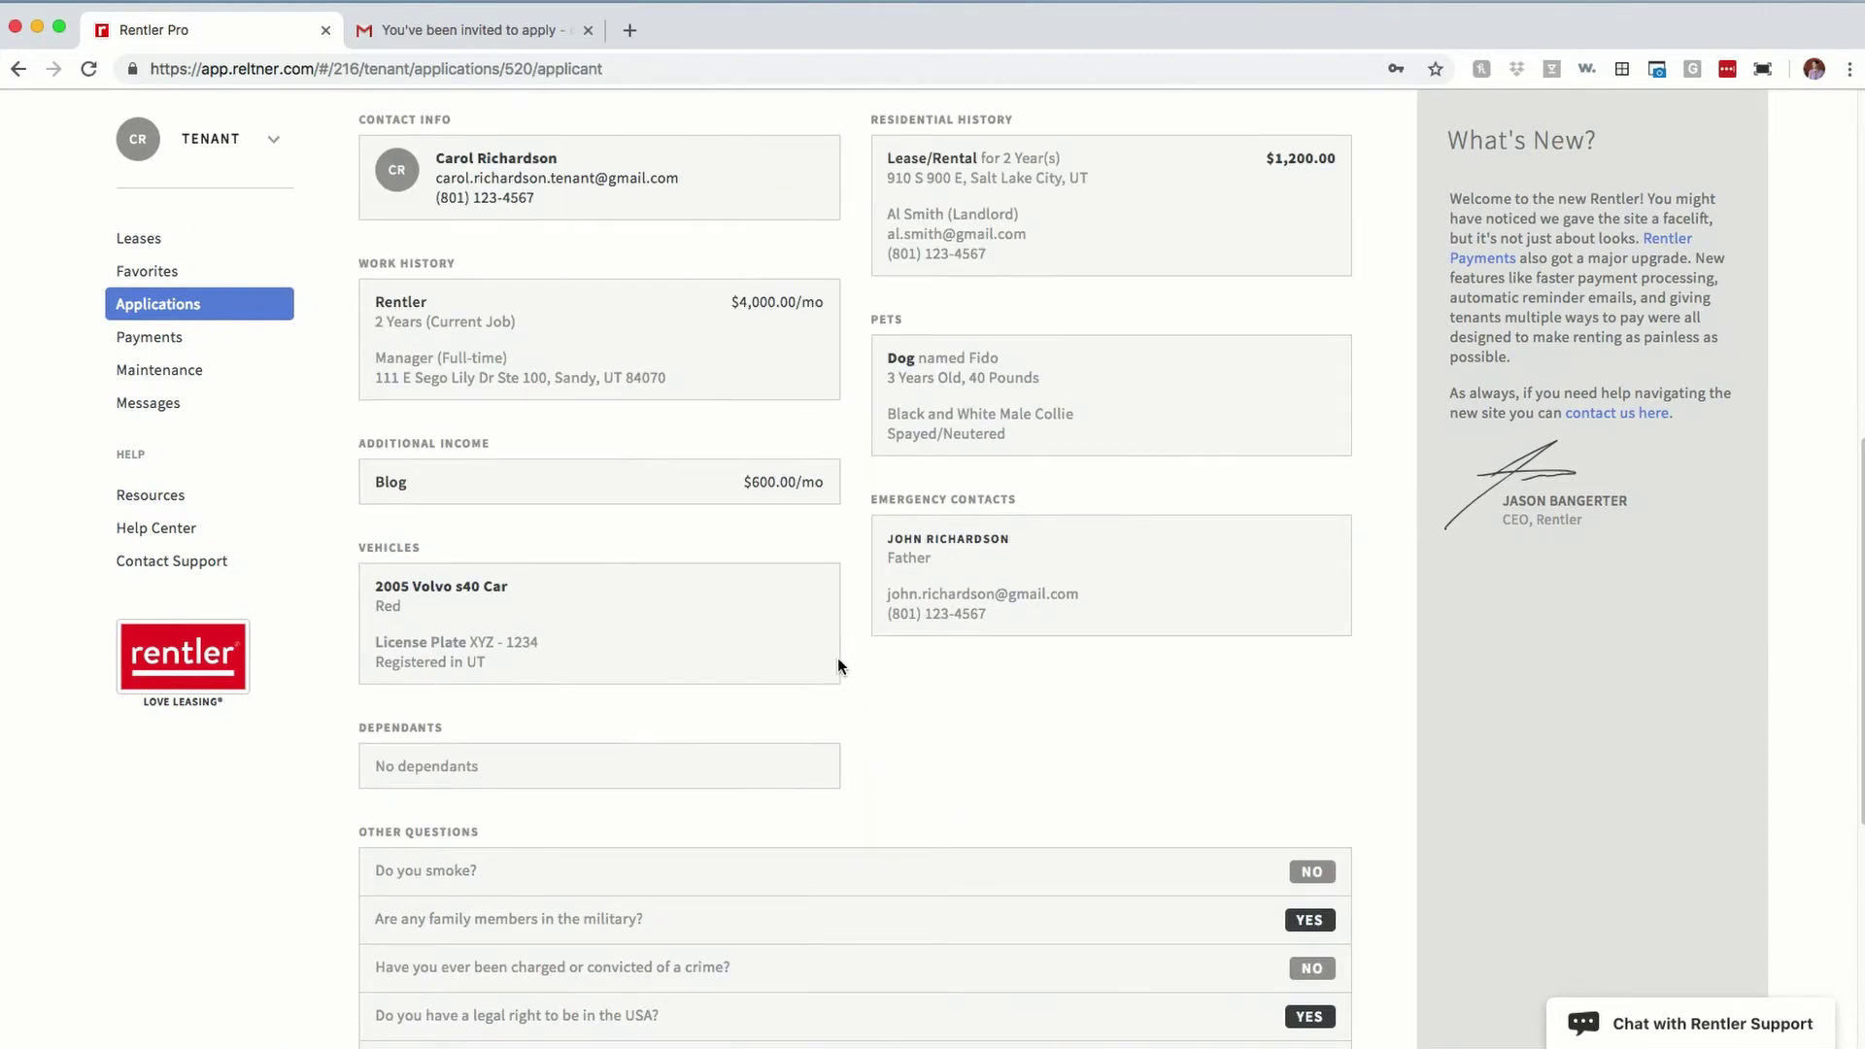
scroll(837, 656, up, 11)
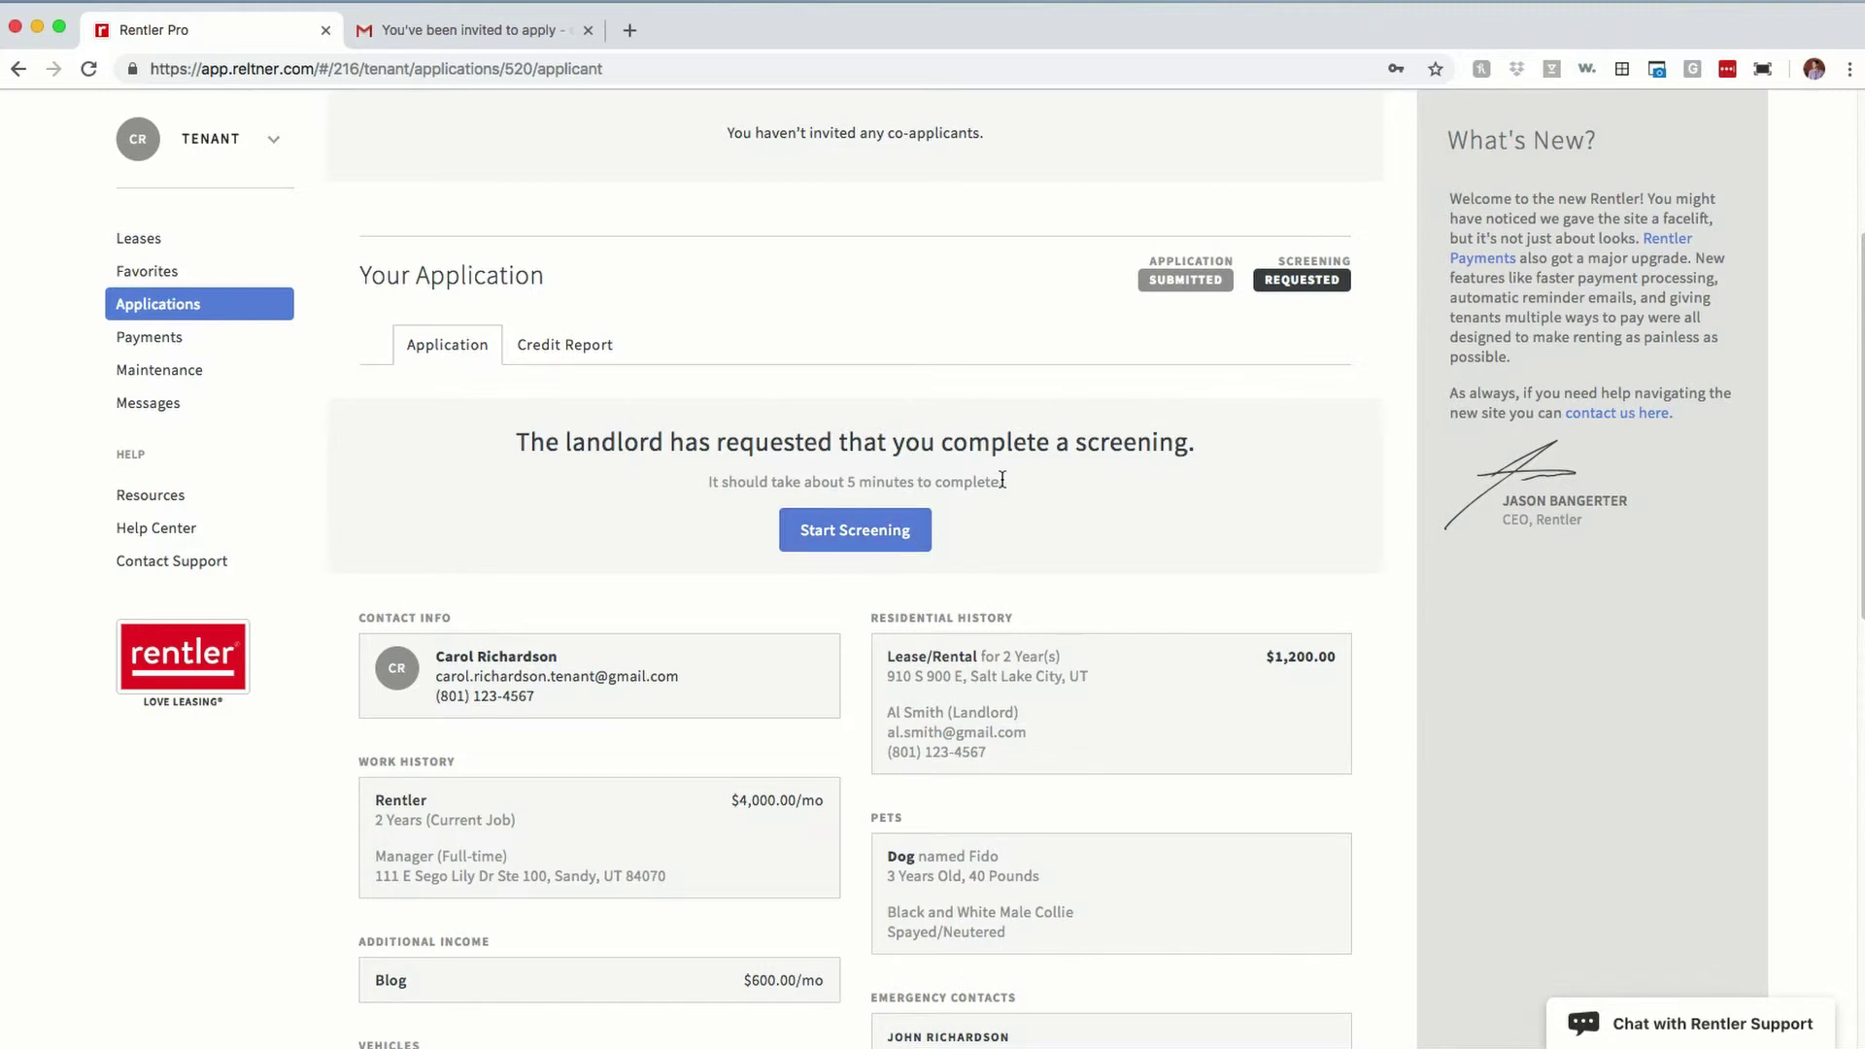
click(833, 532)
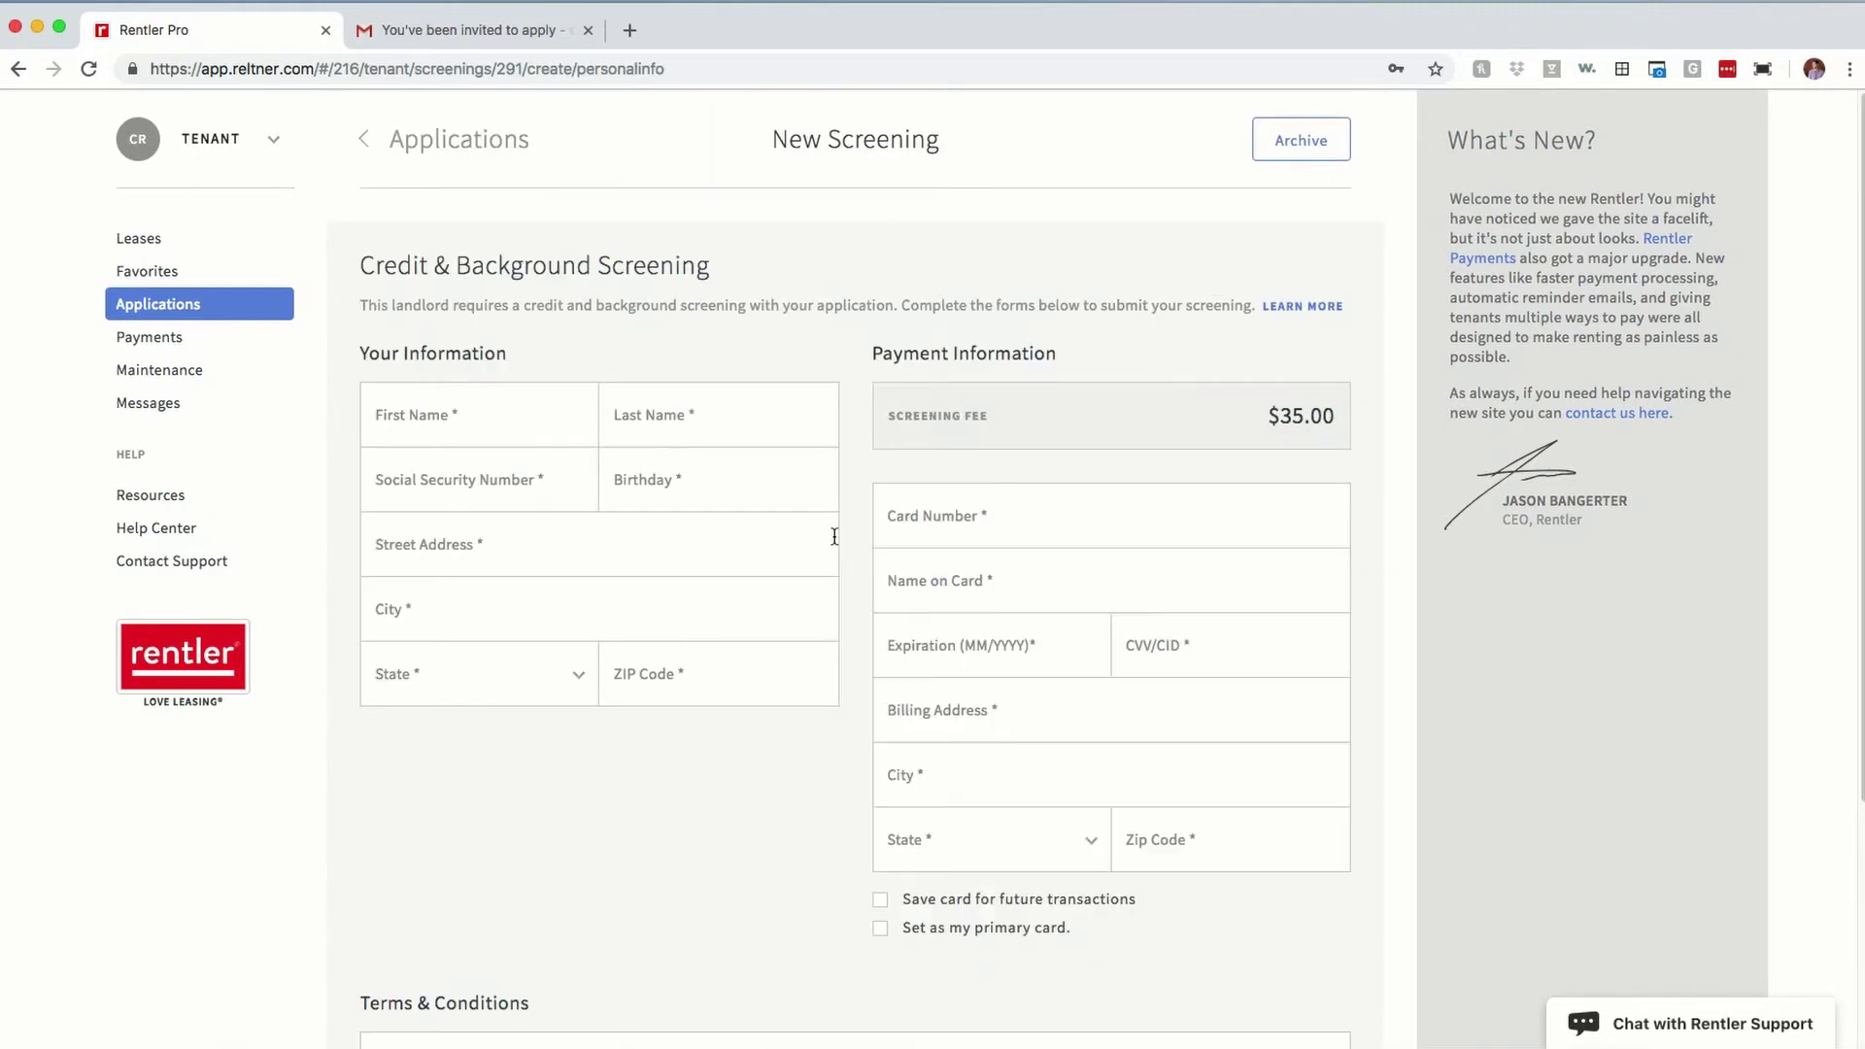
Step: Autofill the applicant's personal details, then enter the card number and cardholder name
click(522, 418)
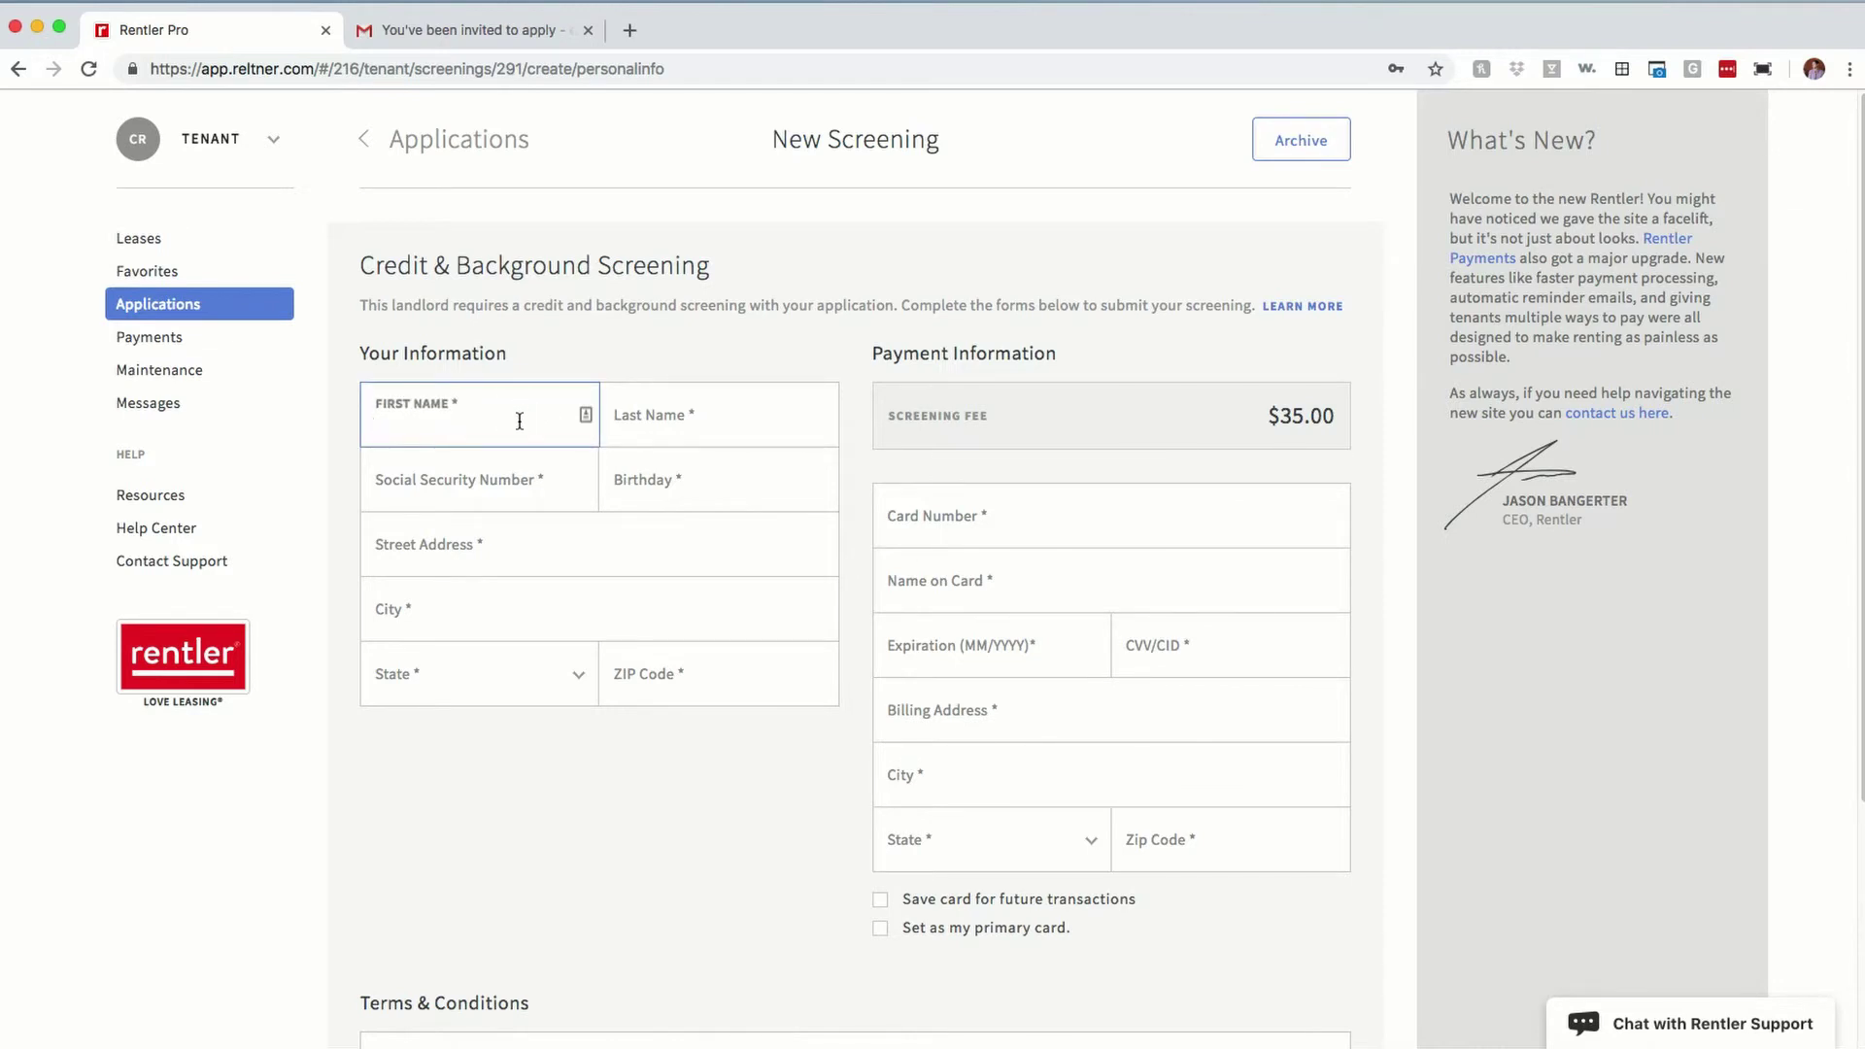
key(super+backslash)
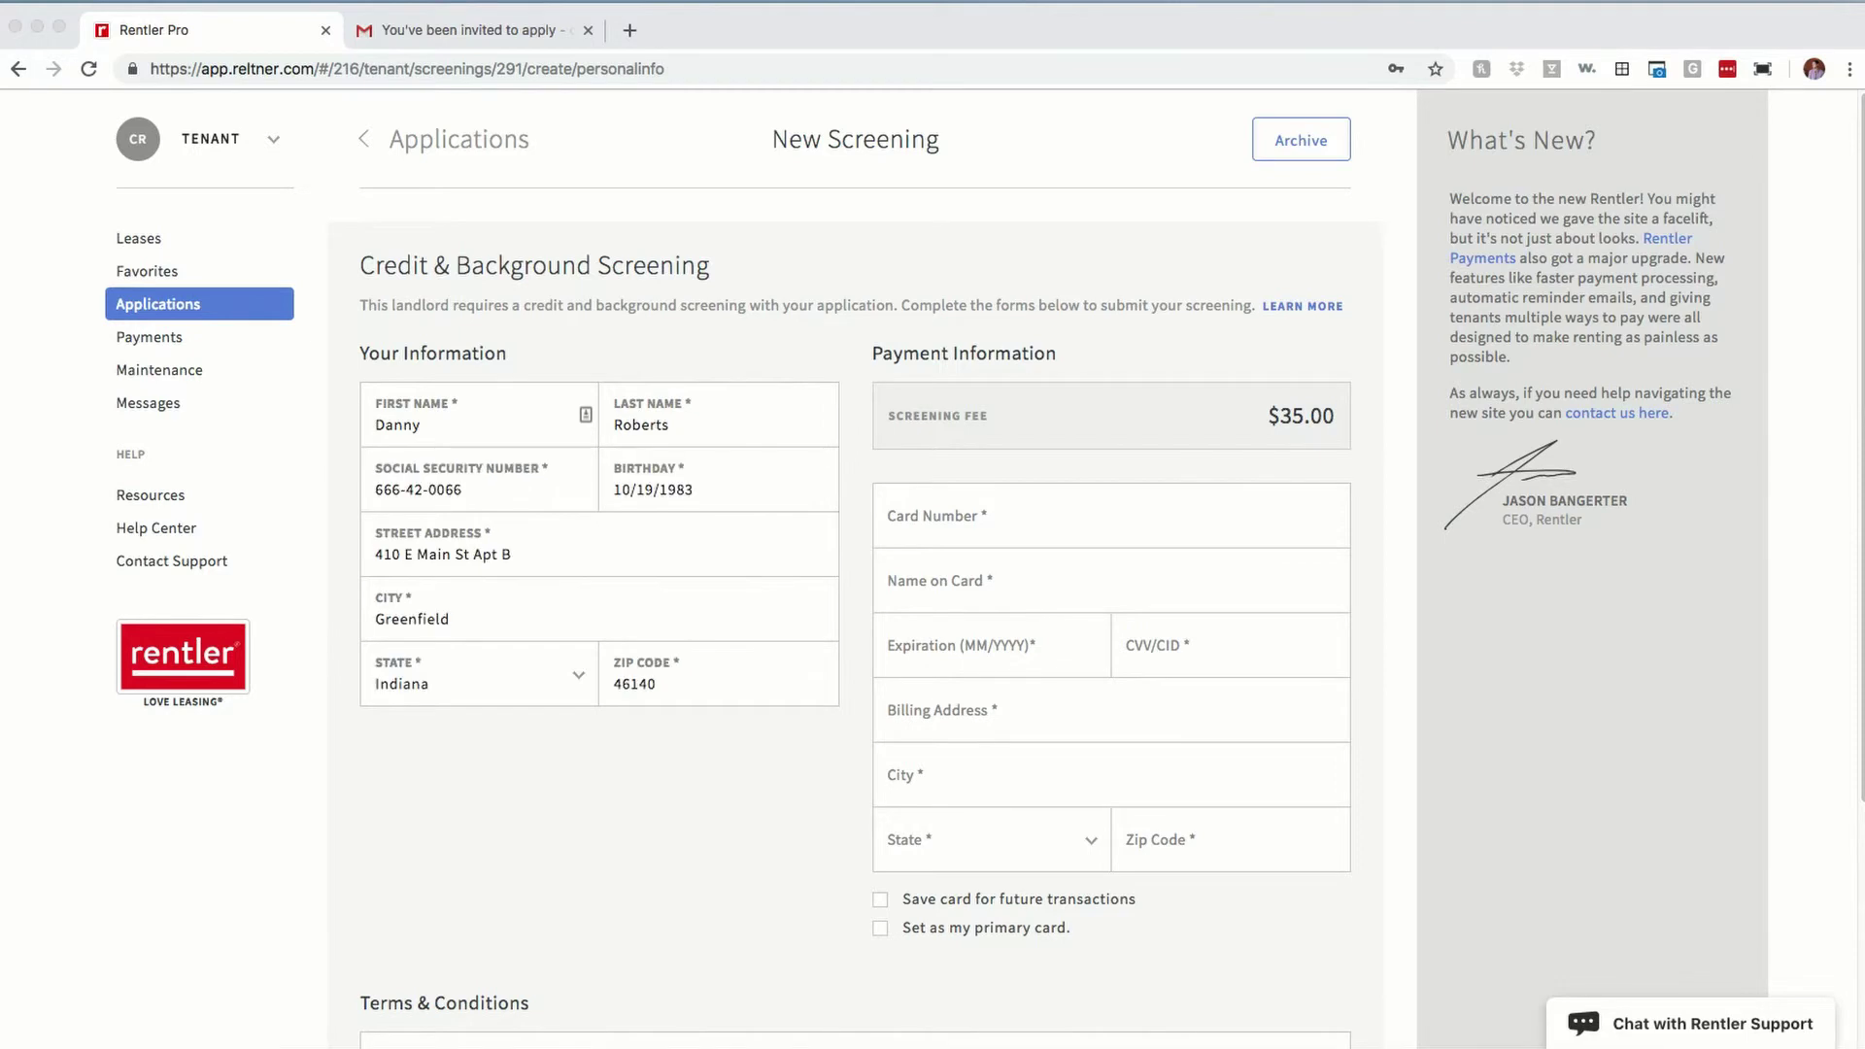
click(1105, 522)
click(1114, 518)
text(4242 4242 4242 4242)
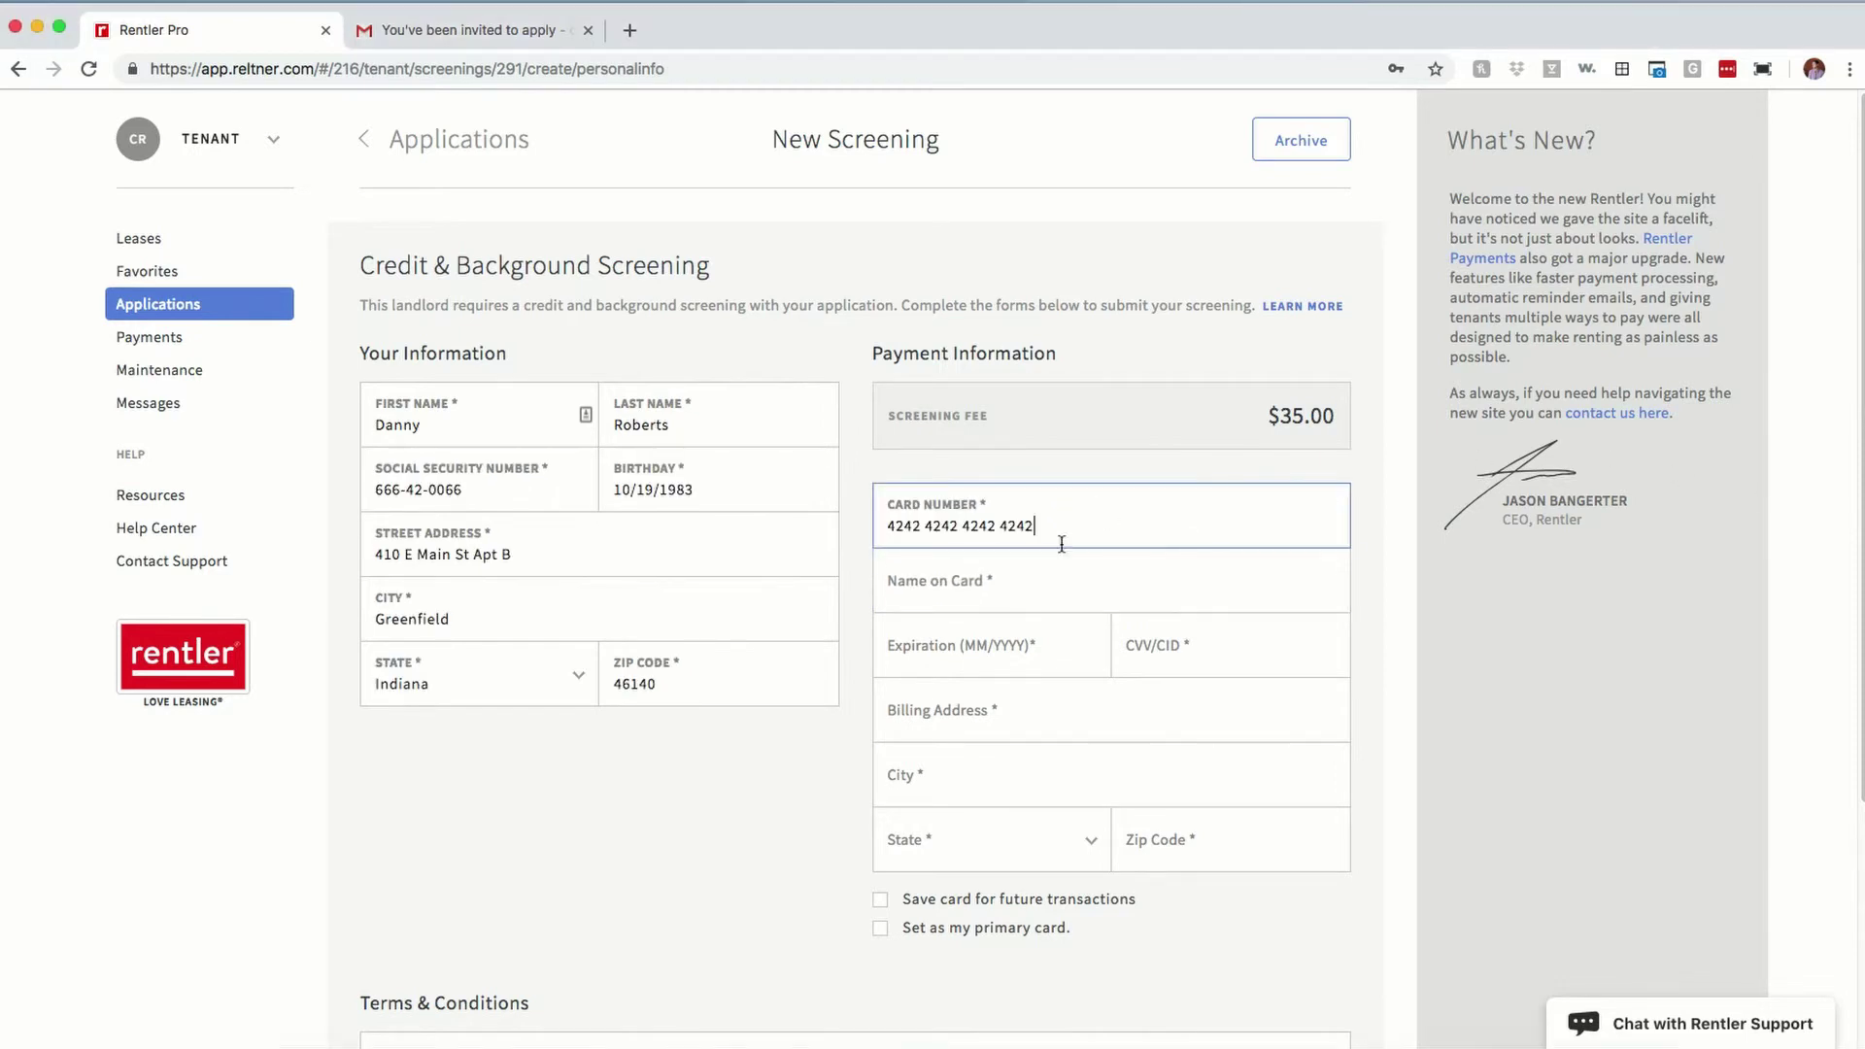
scroll(835, 757, down, 1)
click(917, 568)
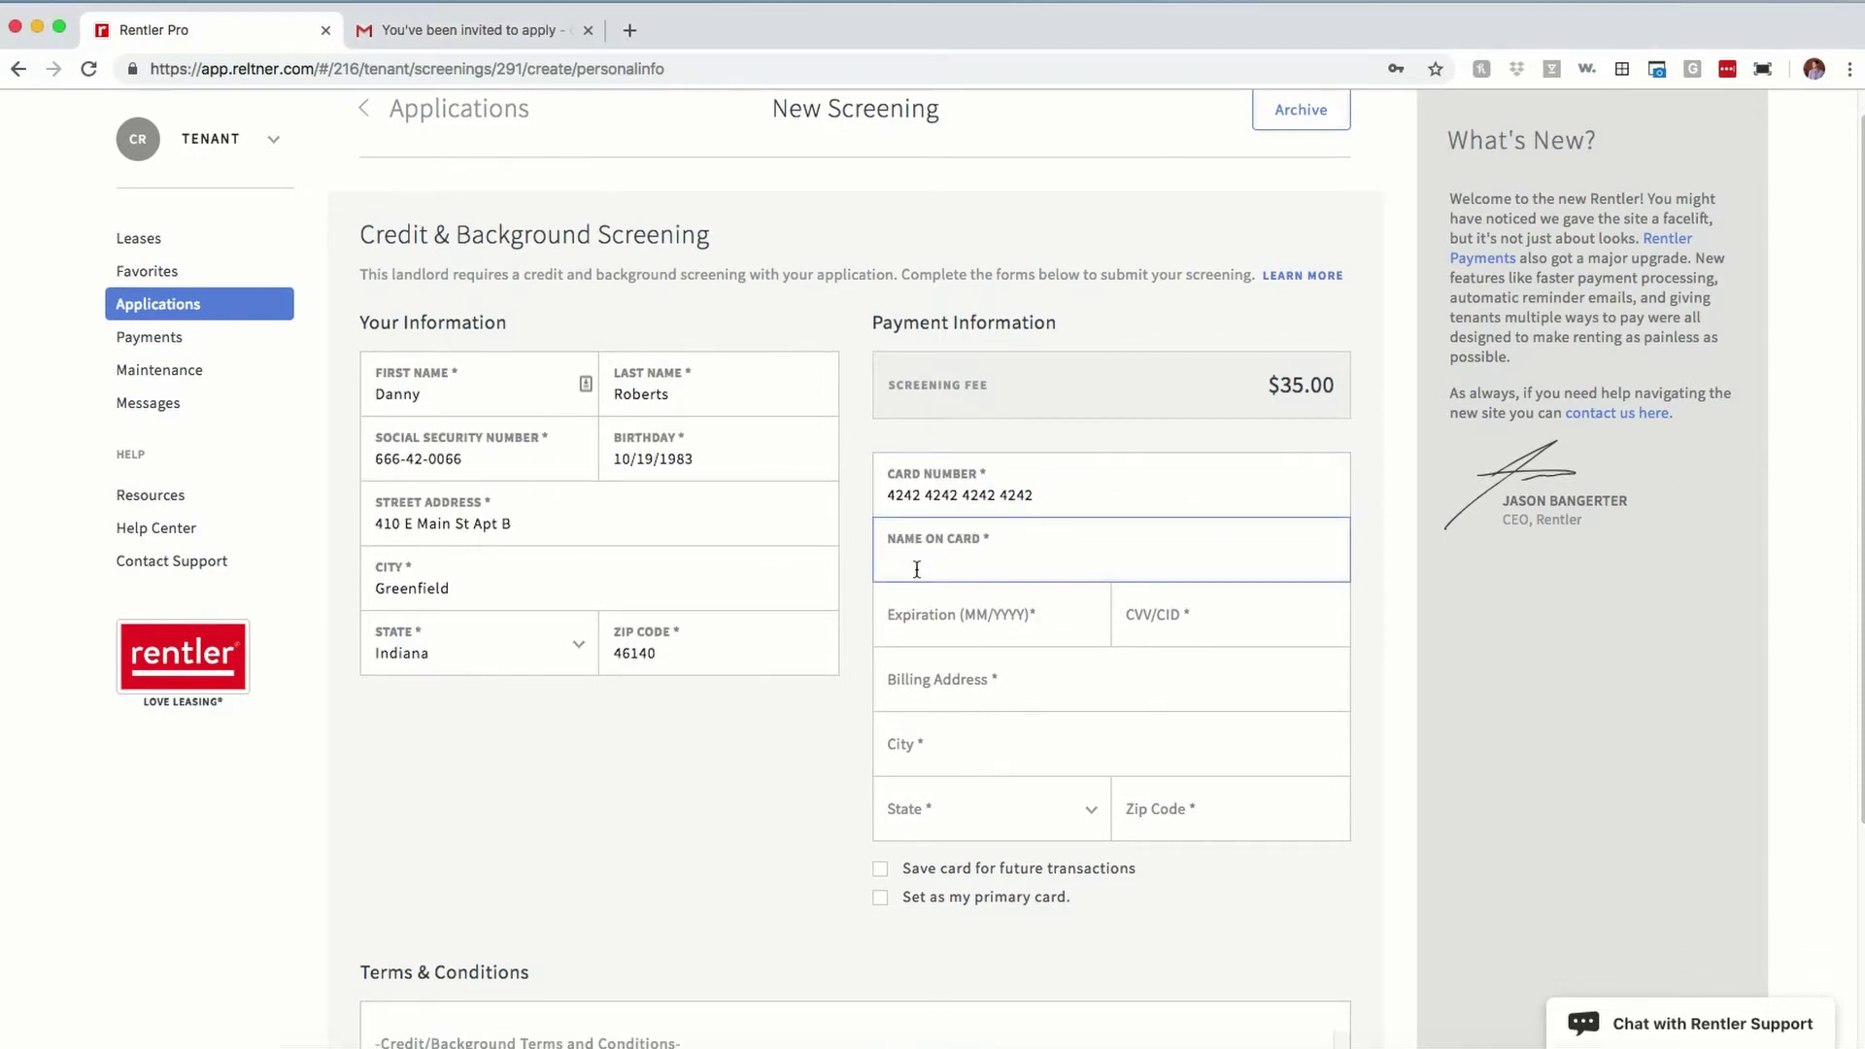
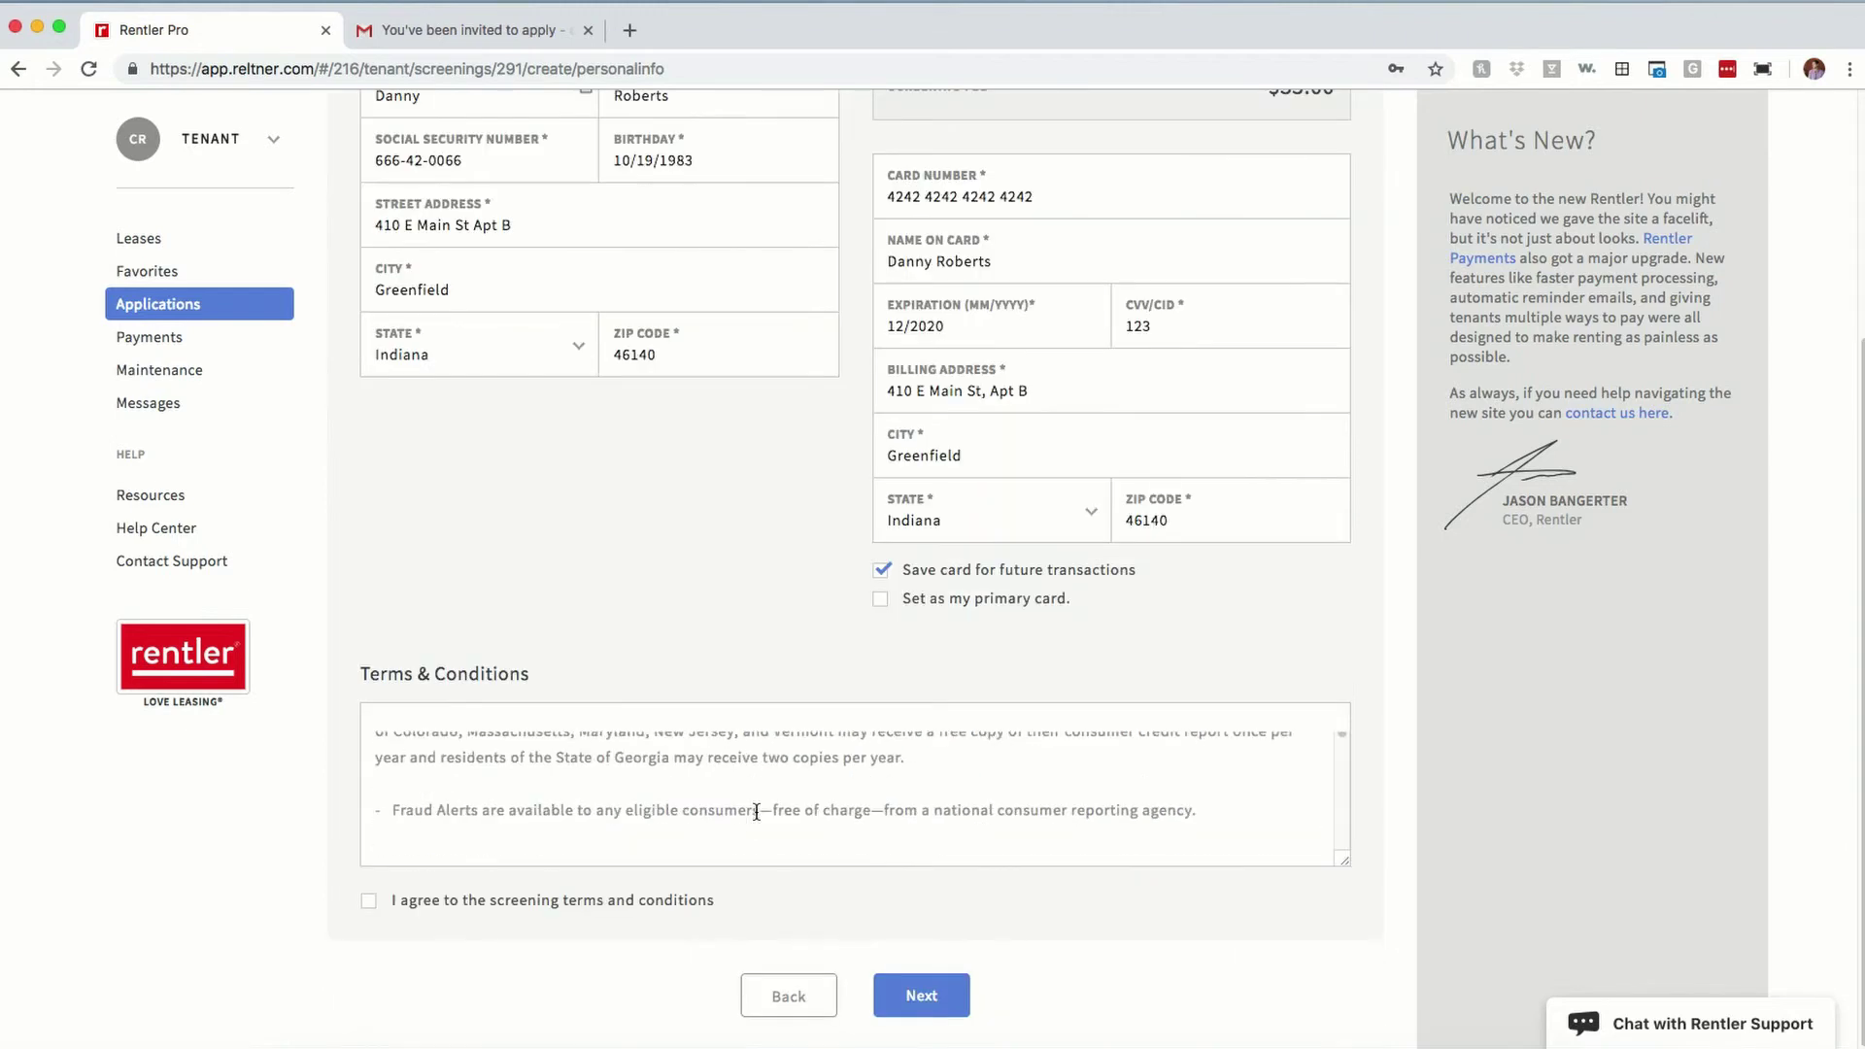
Step: Agree to the screening terms and conditions
scroll(755, 780, up, 10)
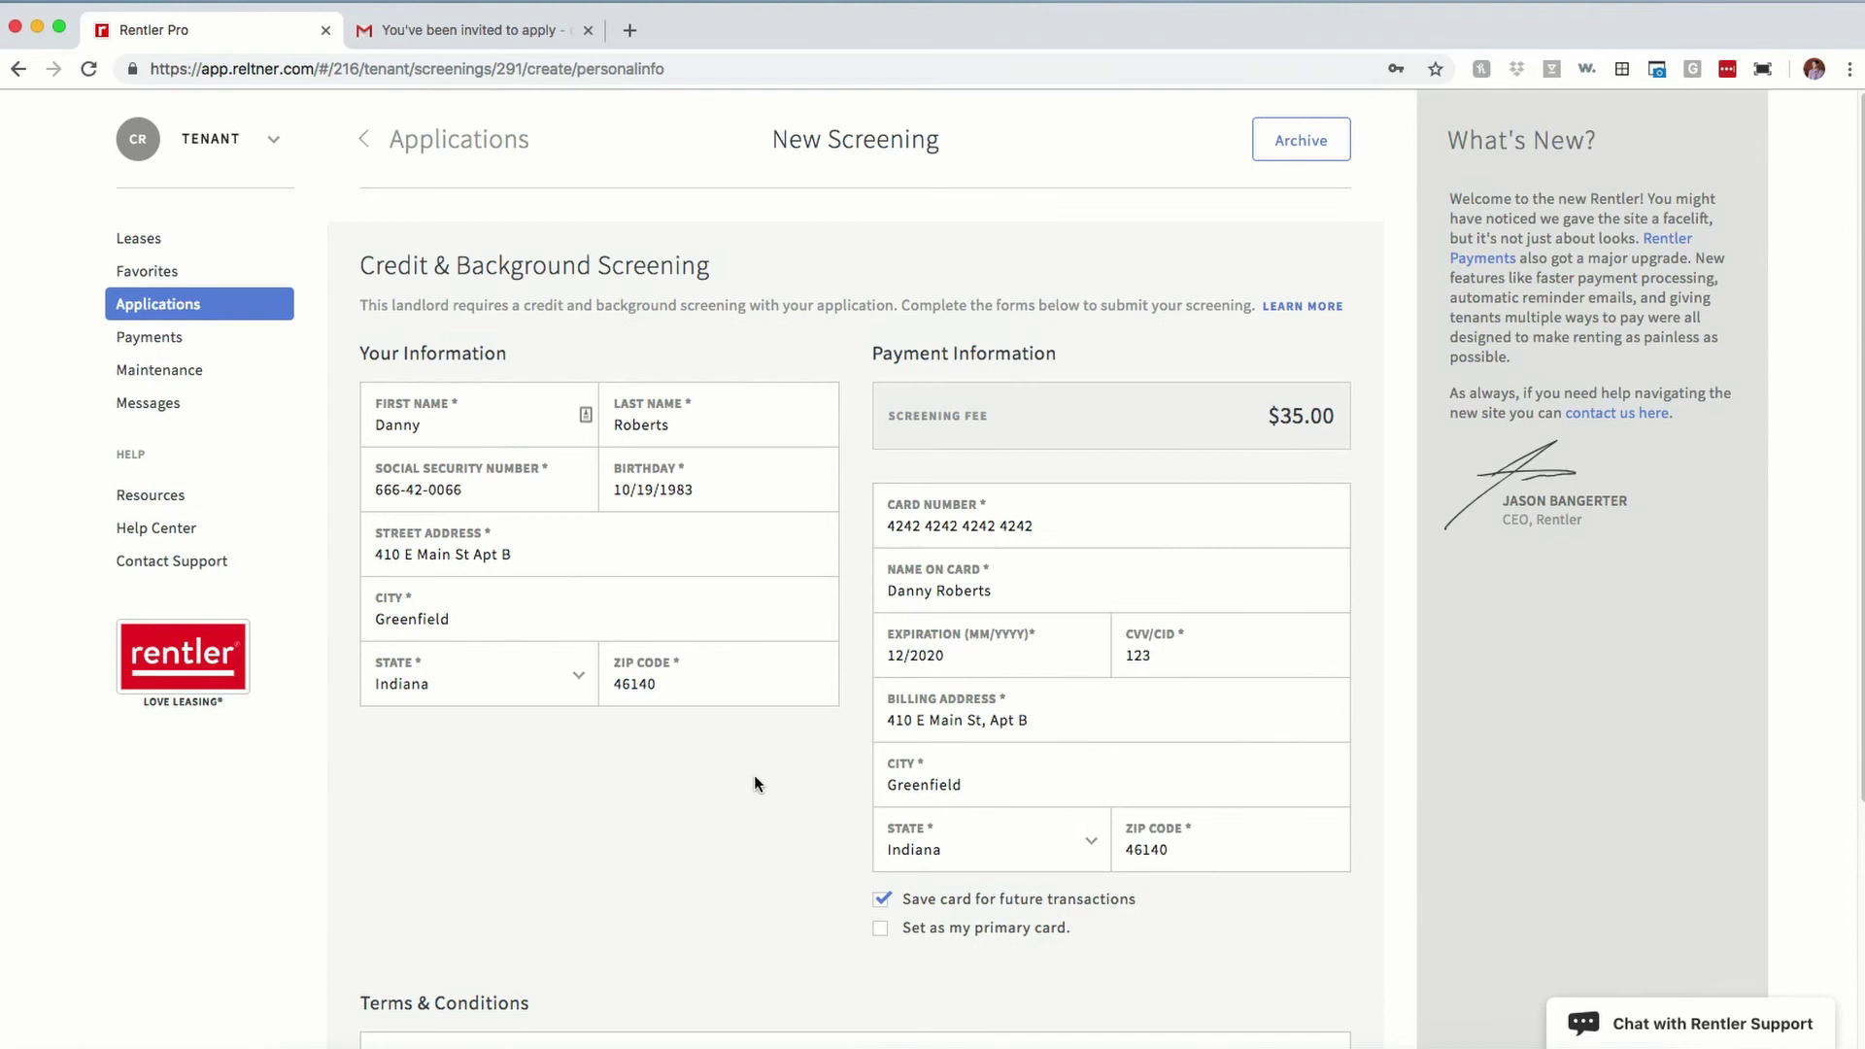
scroll(755, 777, down, 4)
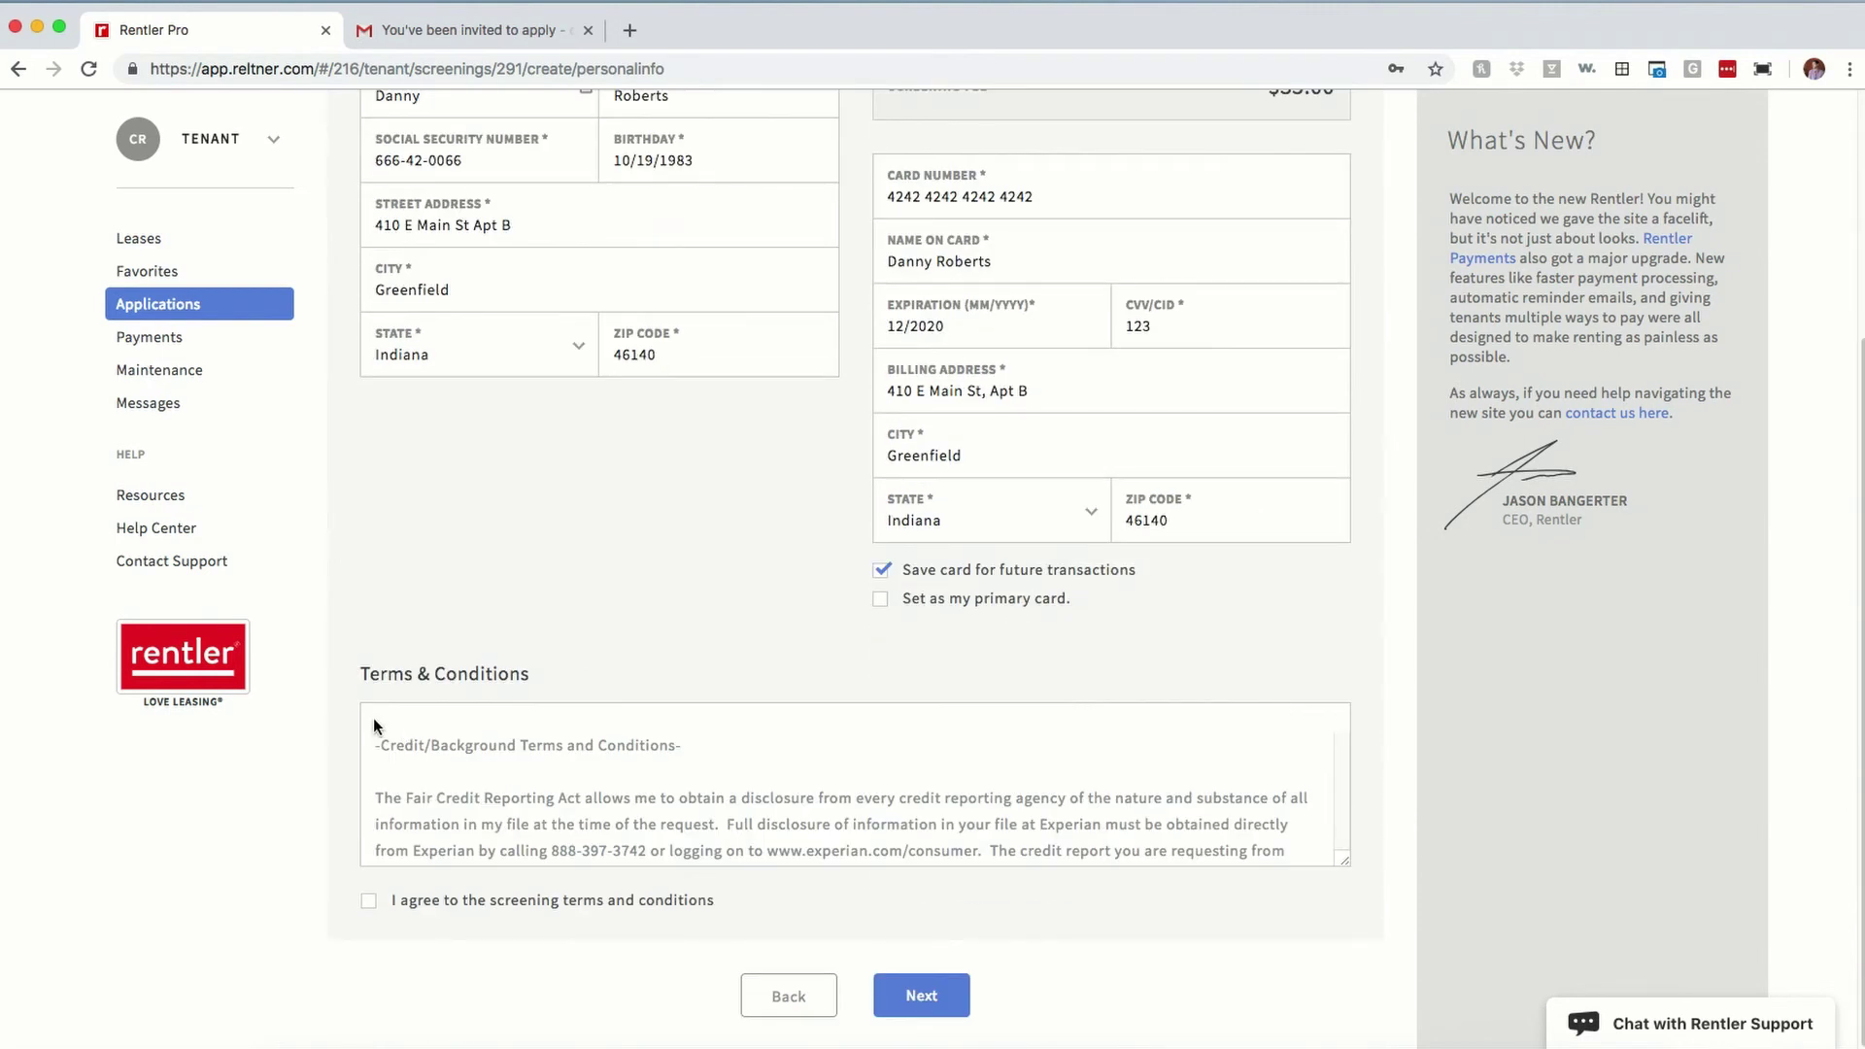
click(368, 901)
Step: Answer the birth-year, employer, mortgage lender and phone-digit questions with None of the Above, then submit
click(927, 1005)
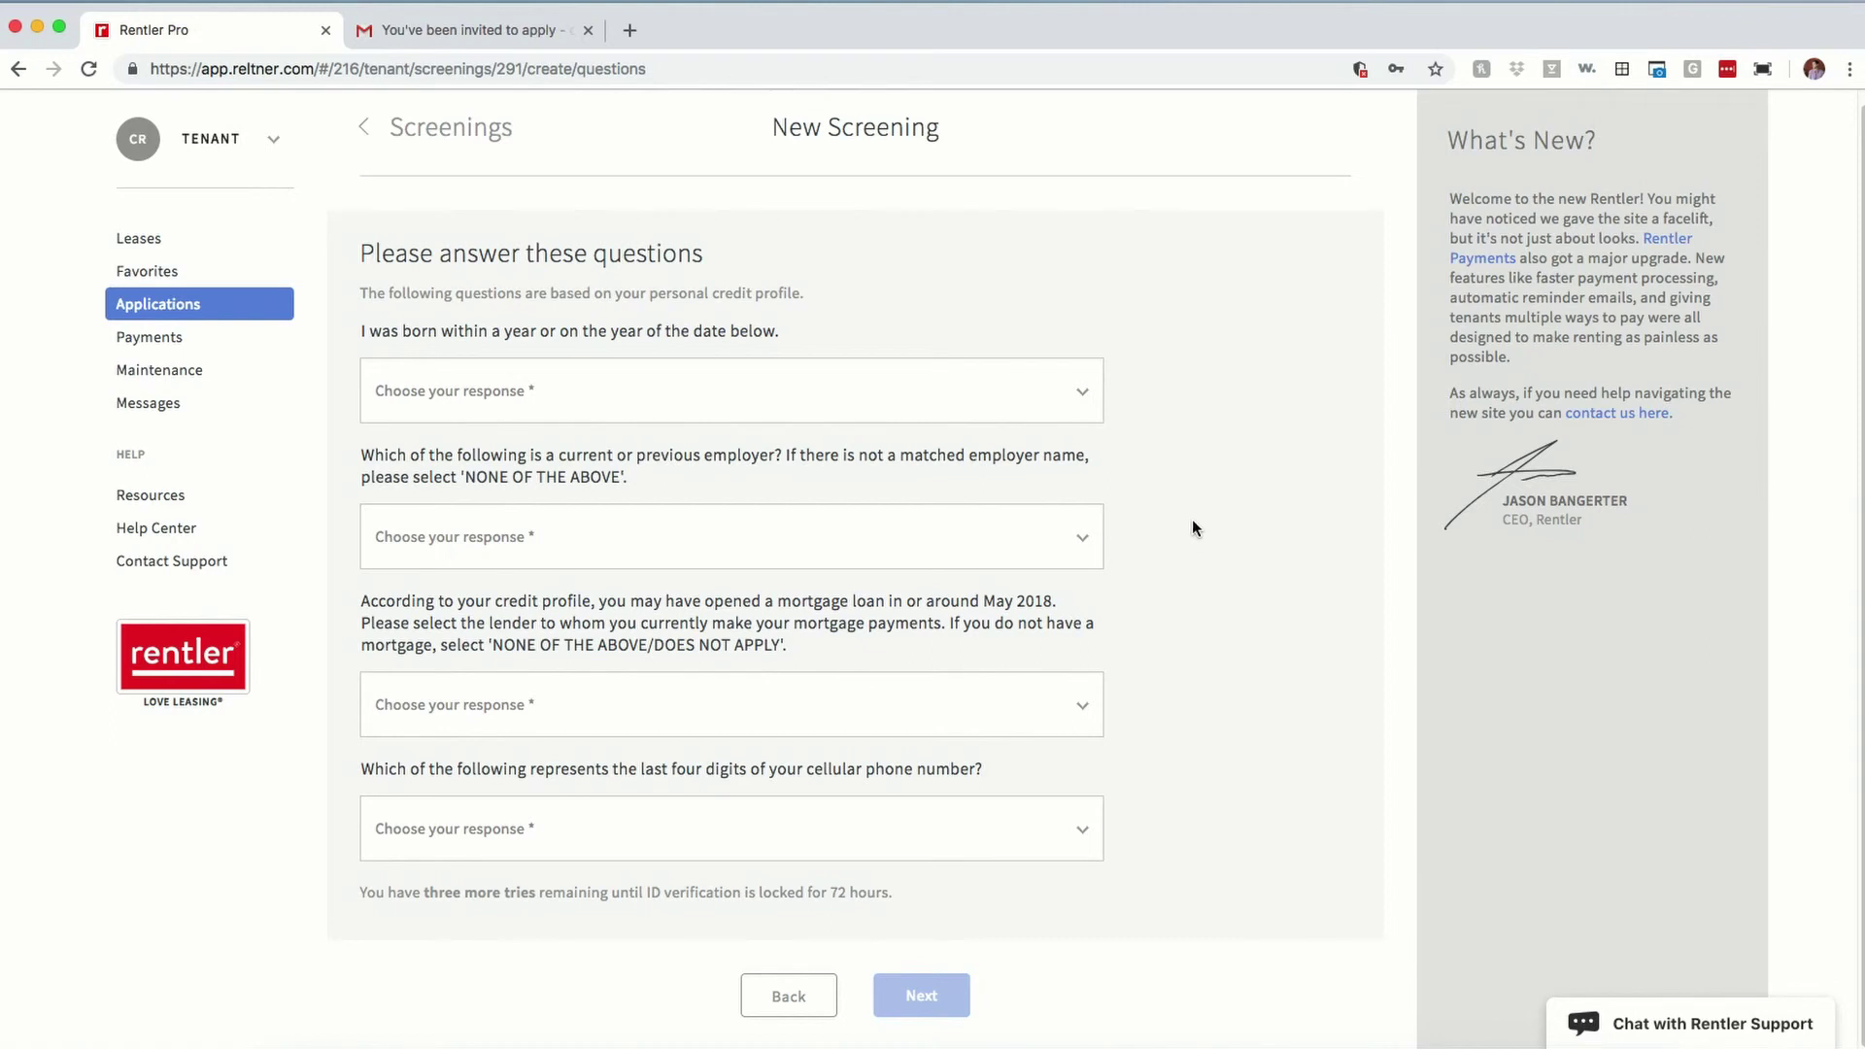
click(1072, 417)
click(963, 496)
click(961, 539)
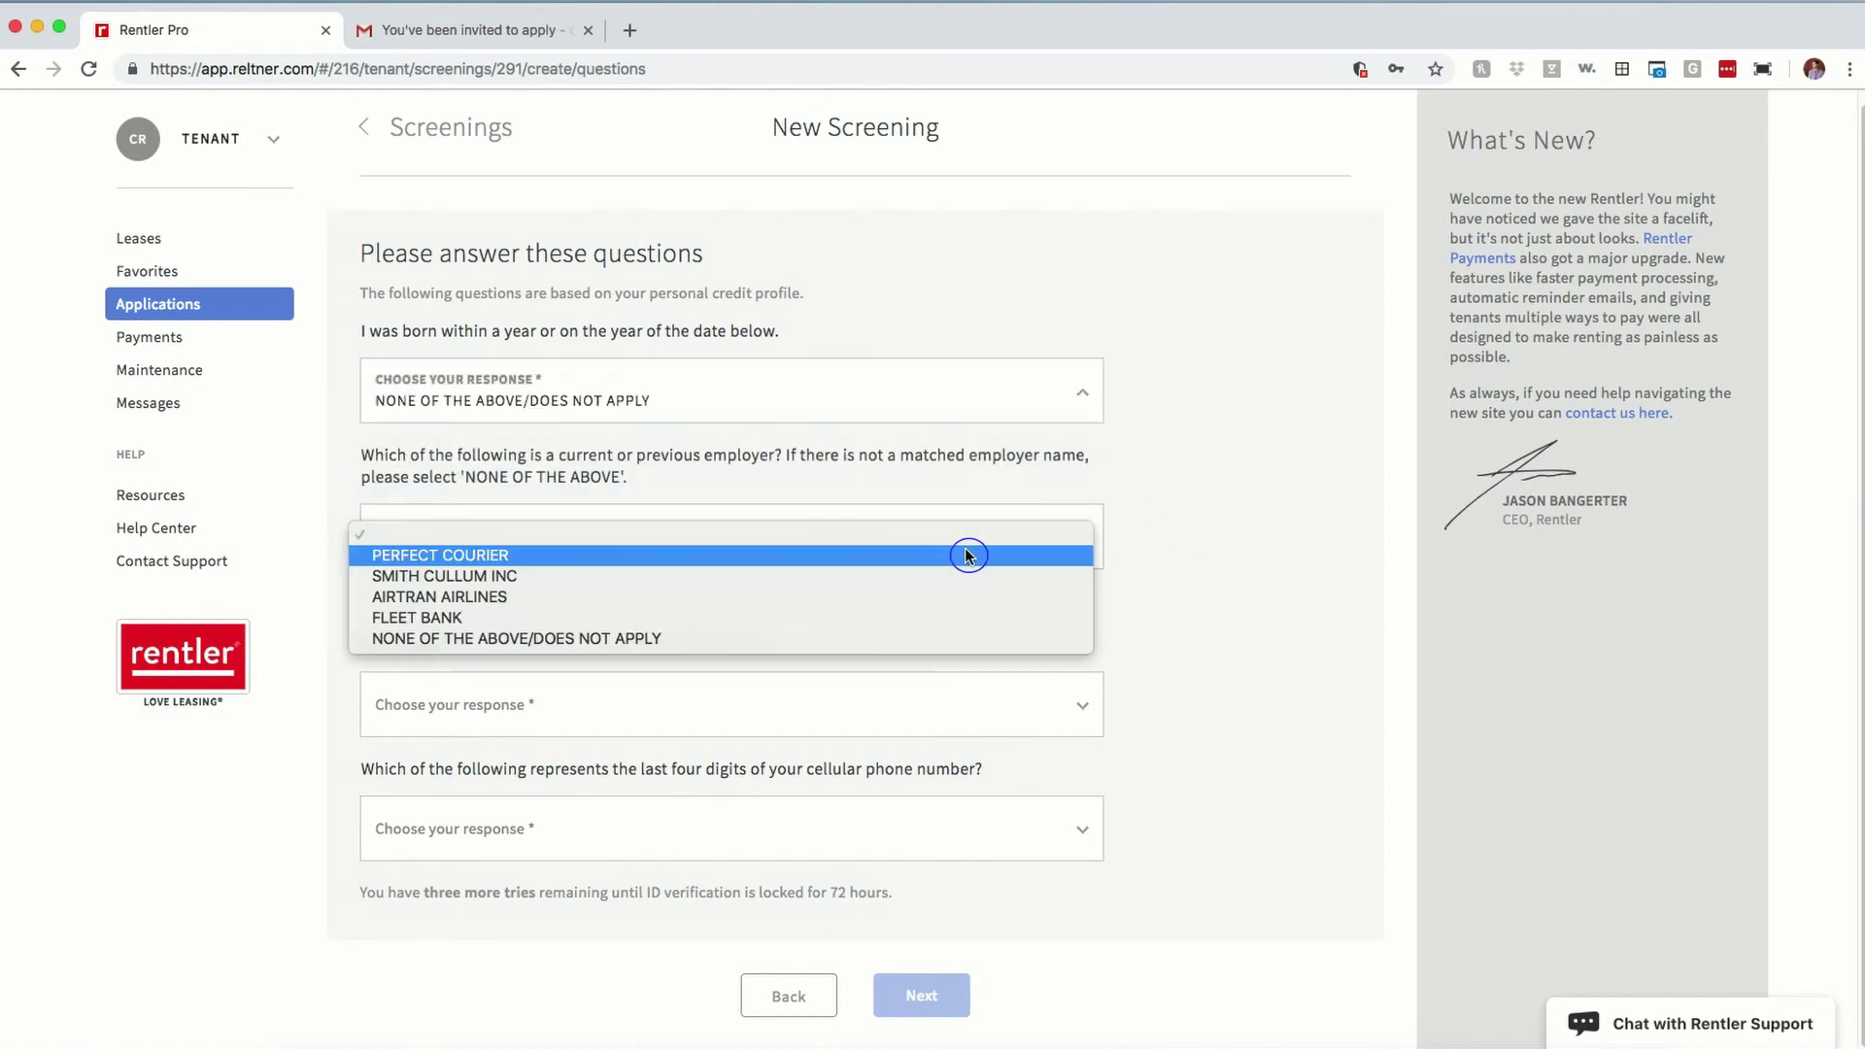
click(918, 641)
click(911, 704)
click(854, 816)
click(778, 830)
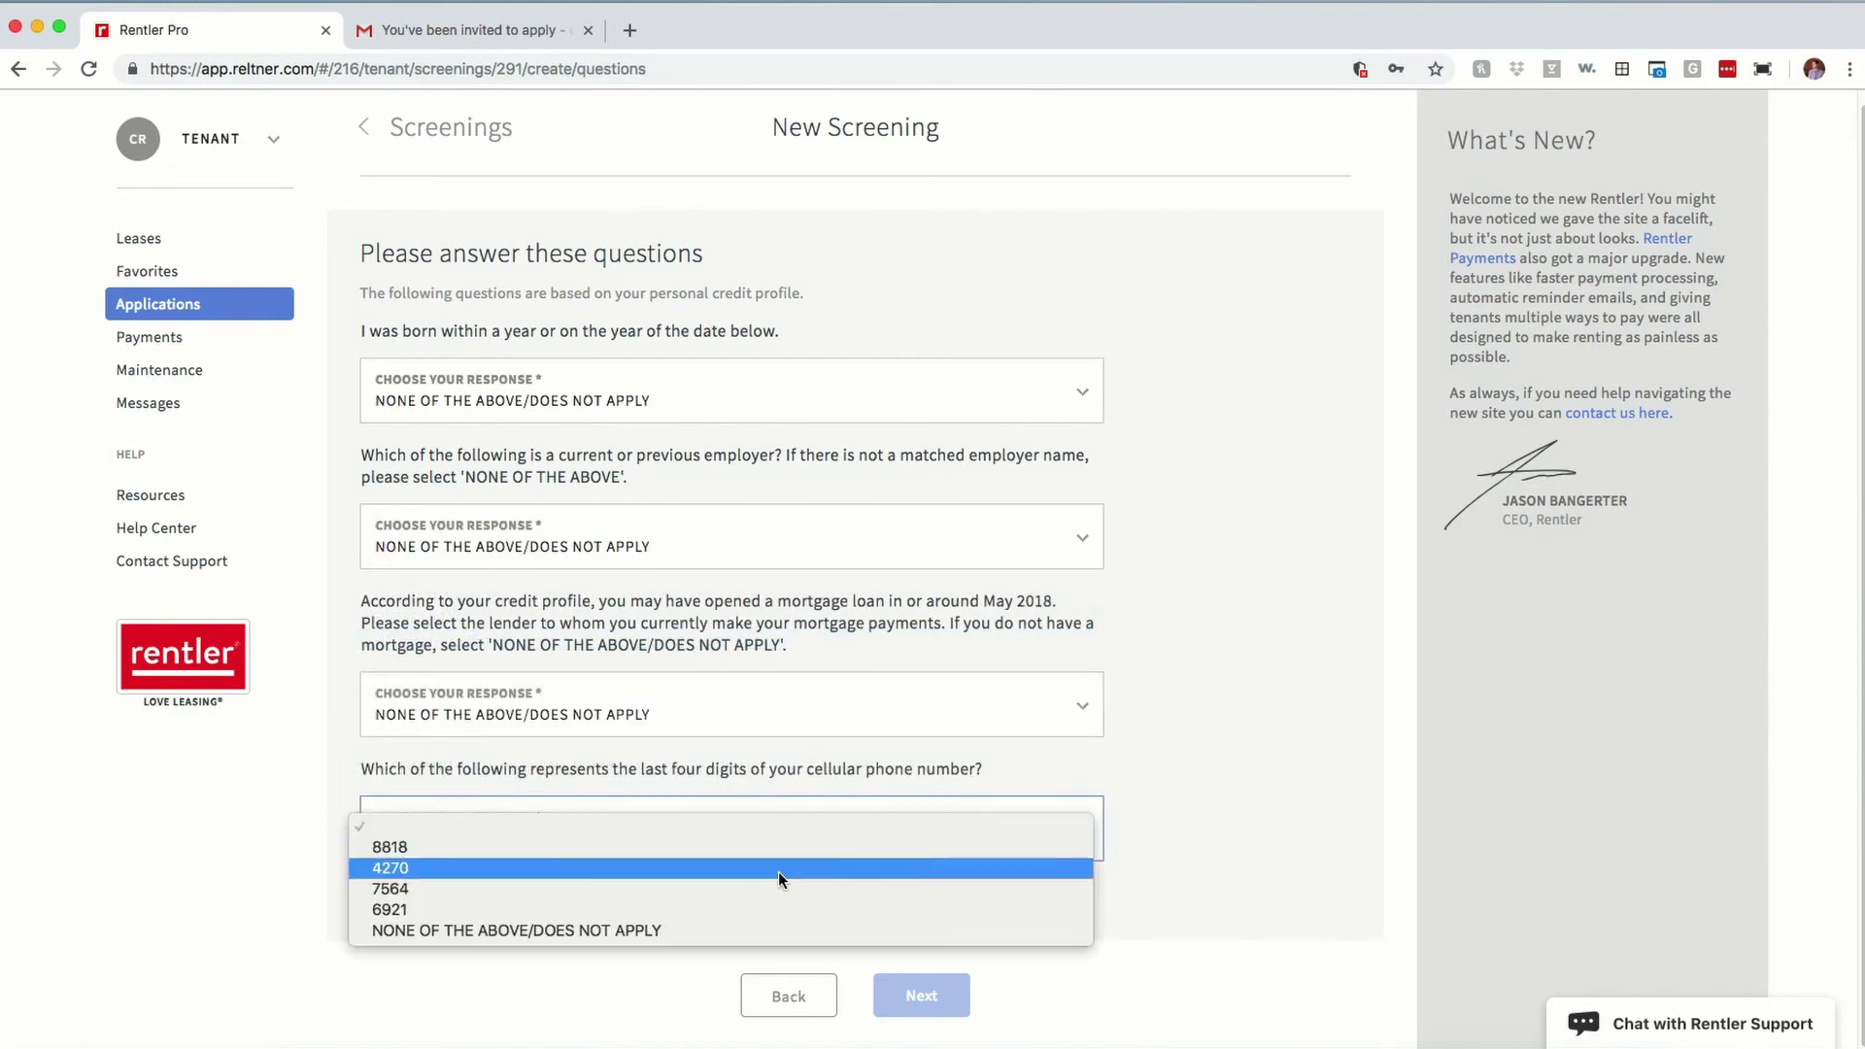
click(741, 941)
click(948, 987)
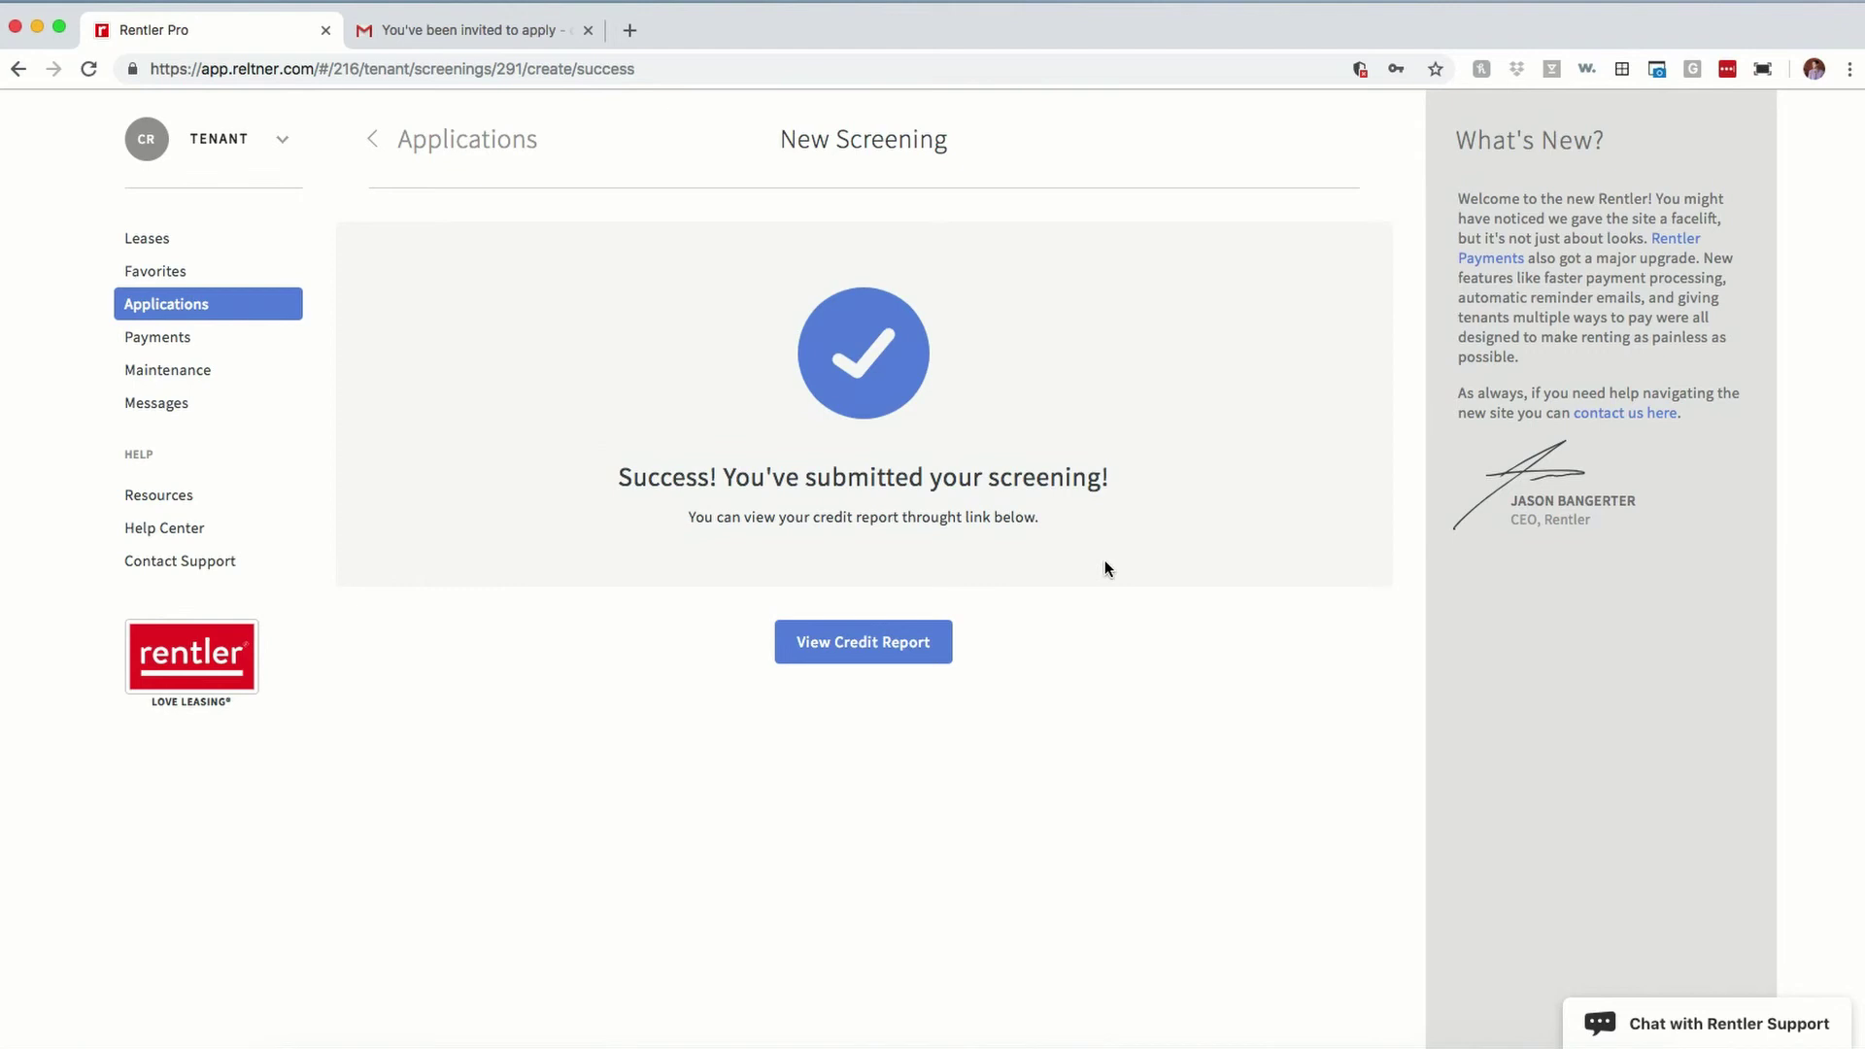
Step: View the newly generated credit report, then review the submitted application details
click(862, 644)
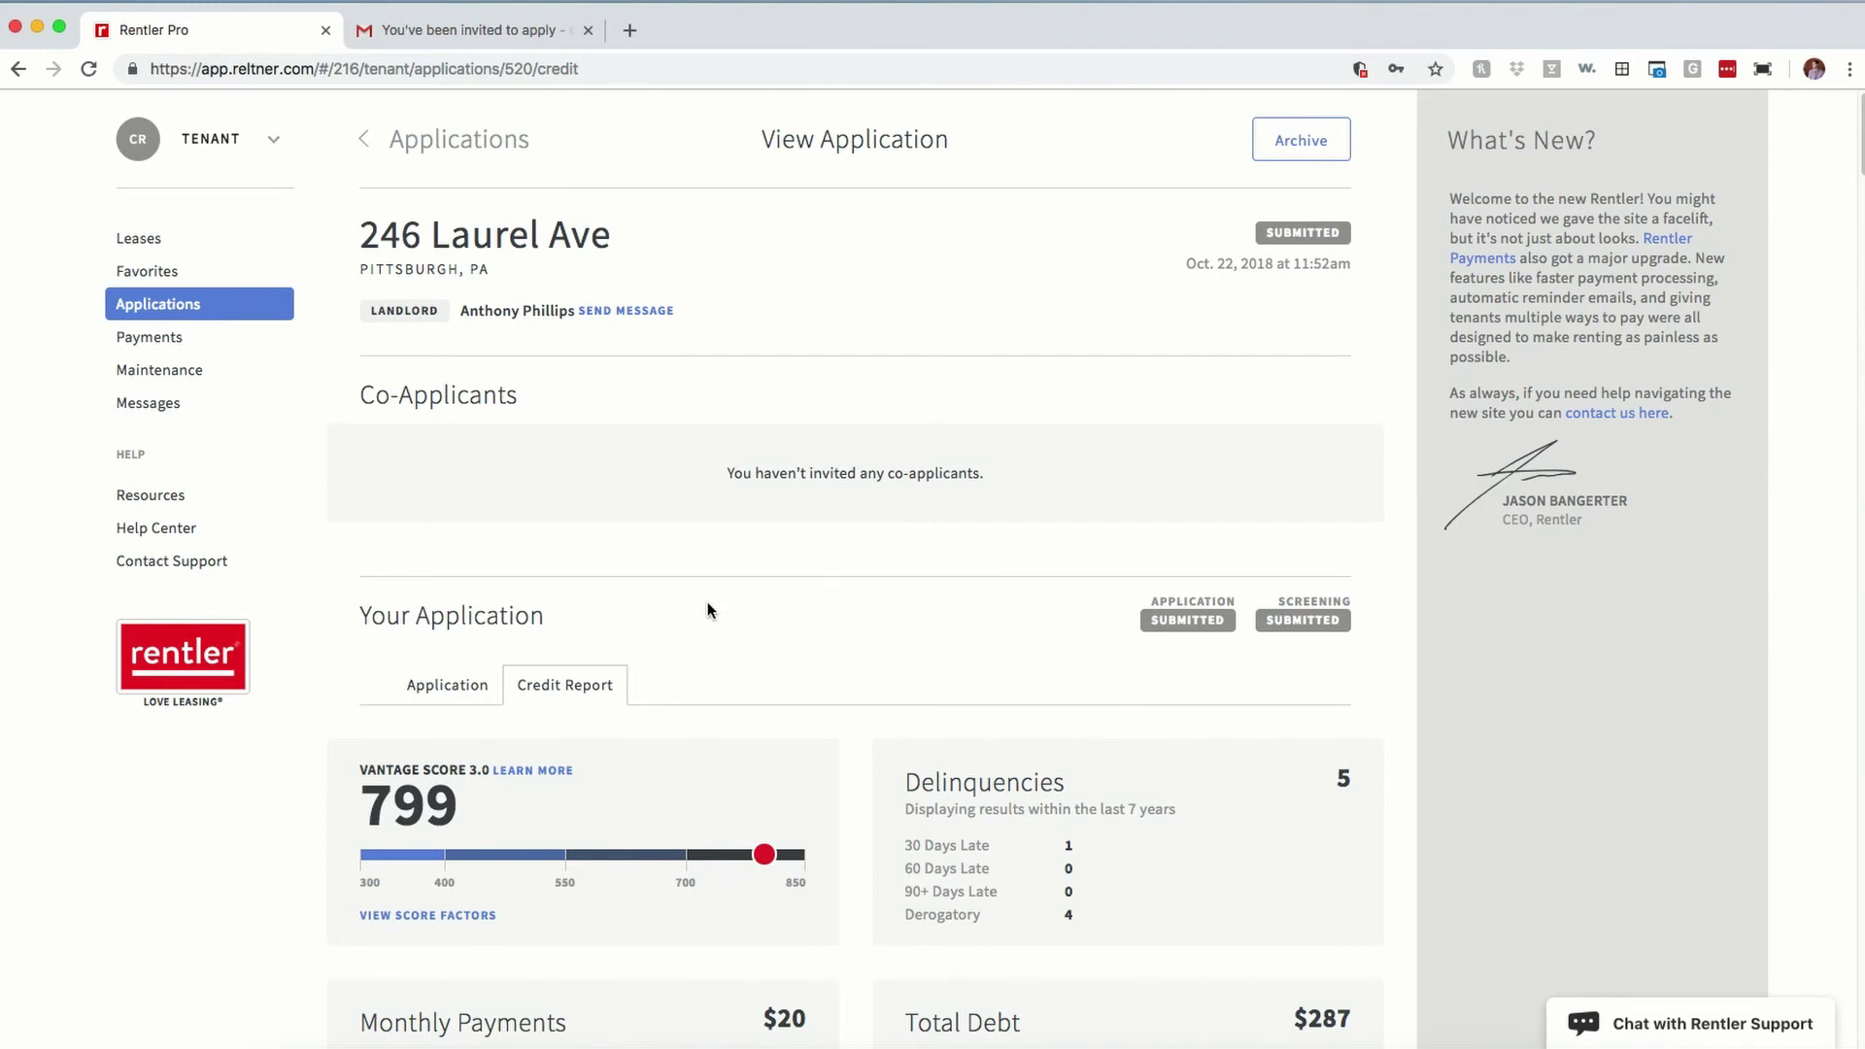
click(462, 684)
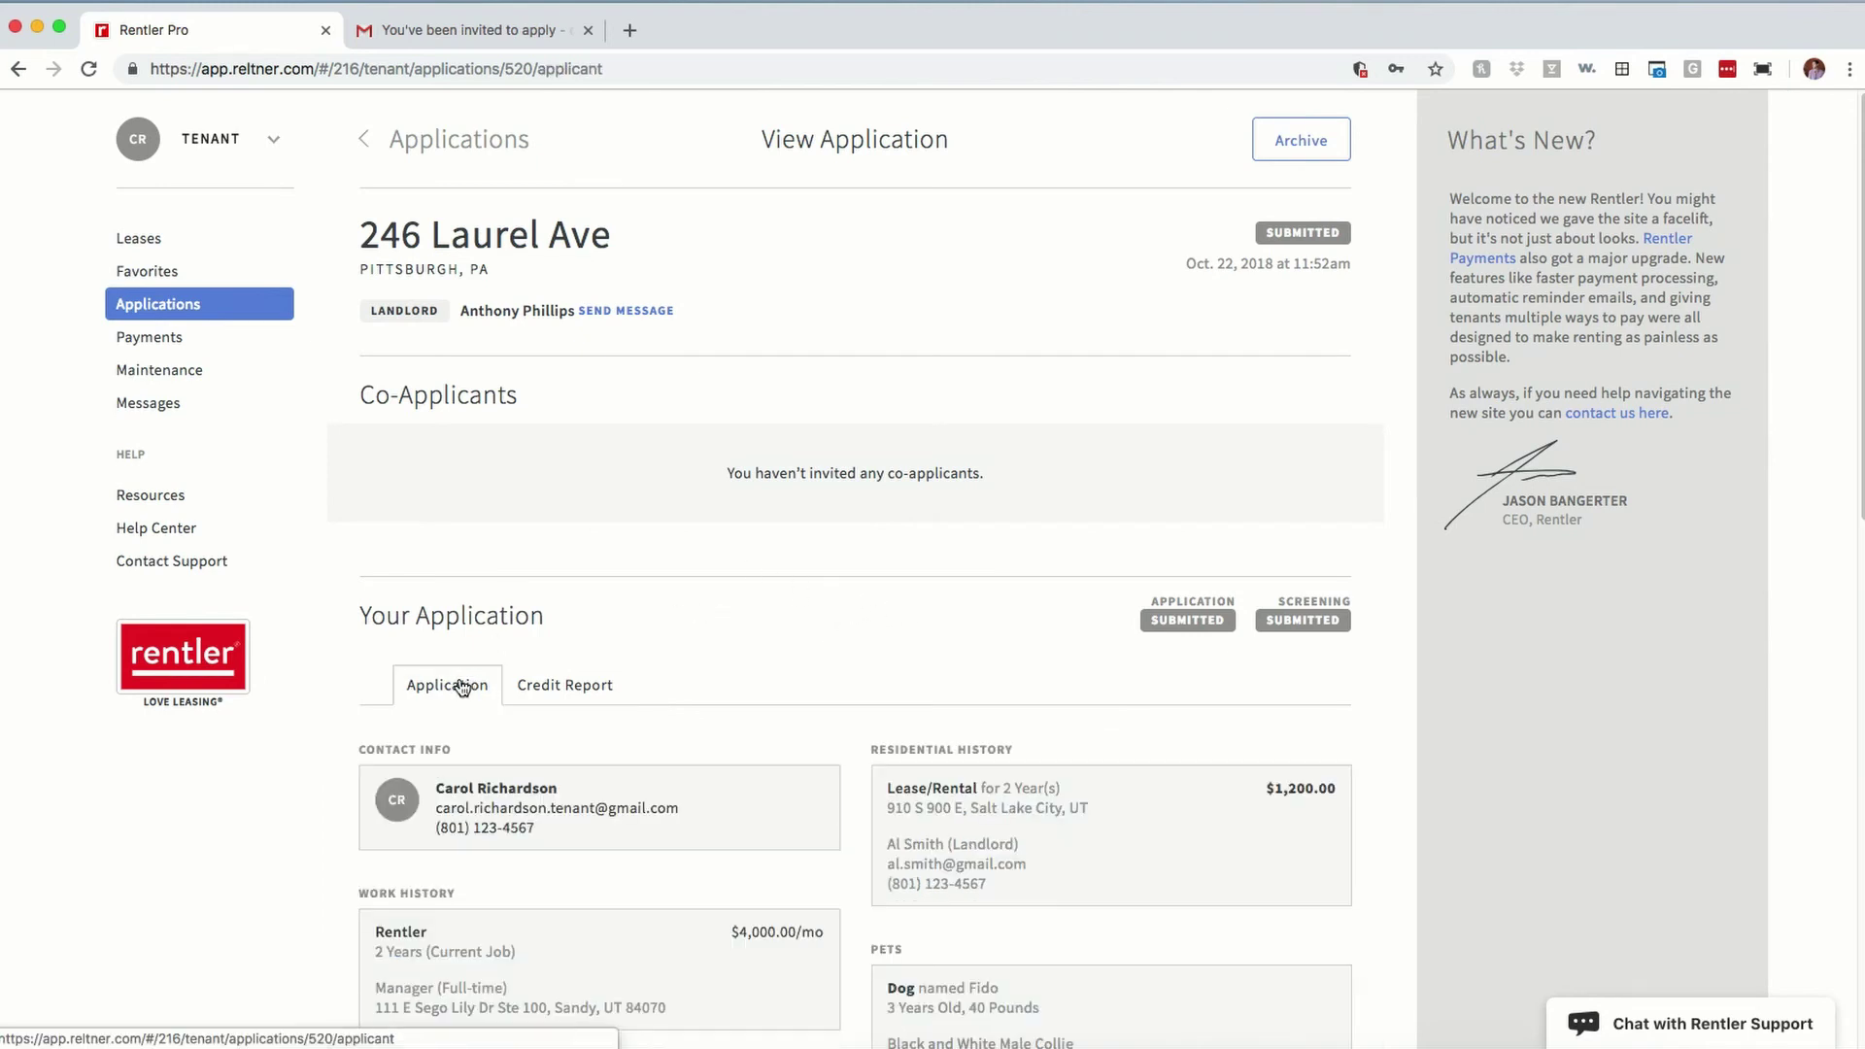
scroll(631, 544, down, 4)
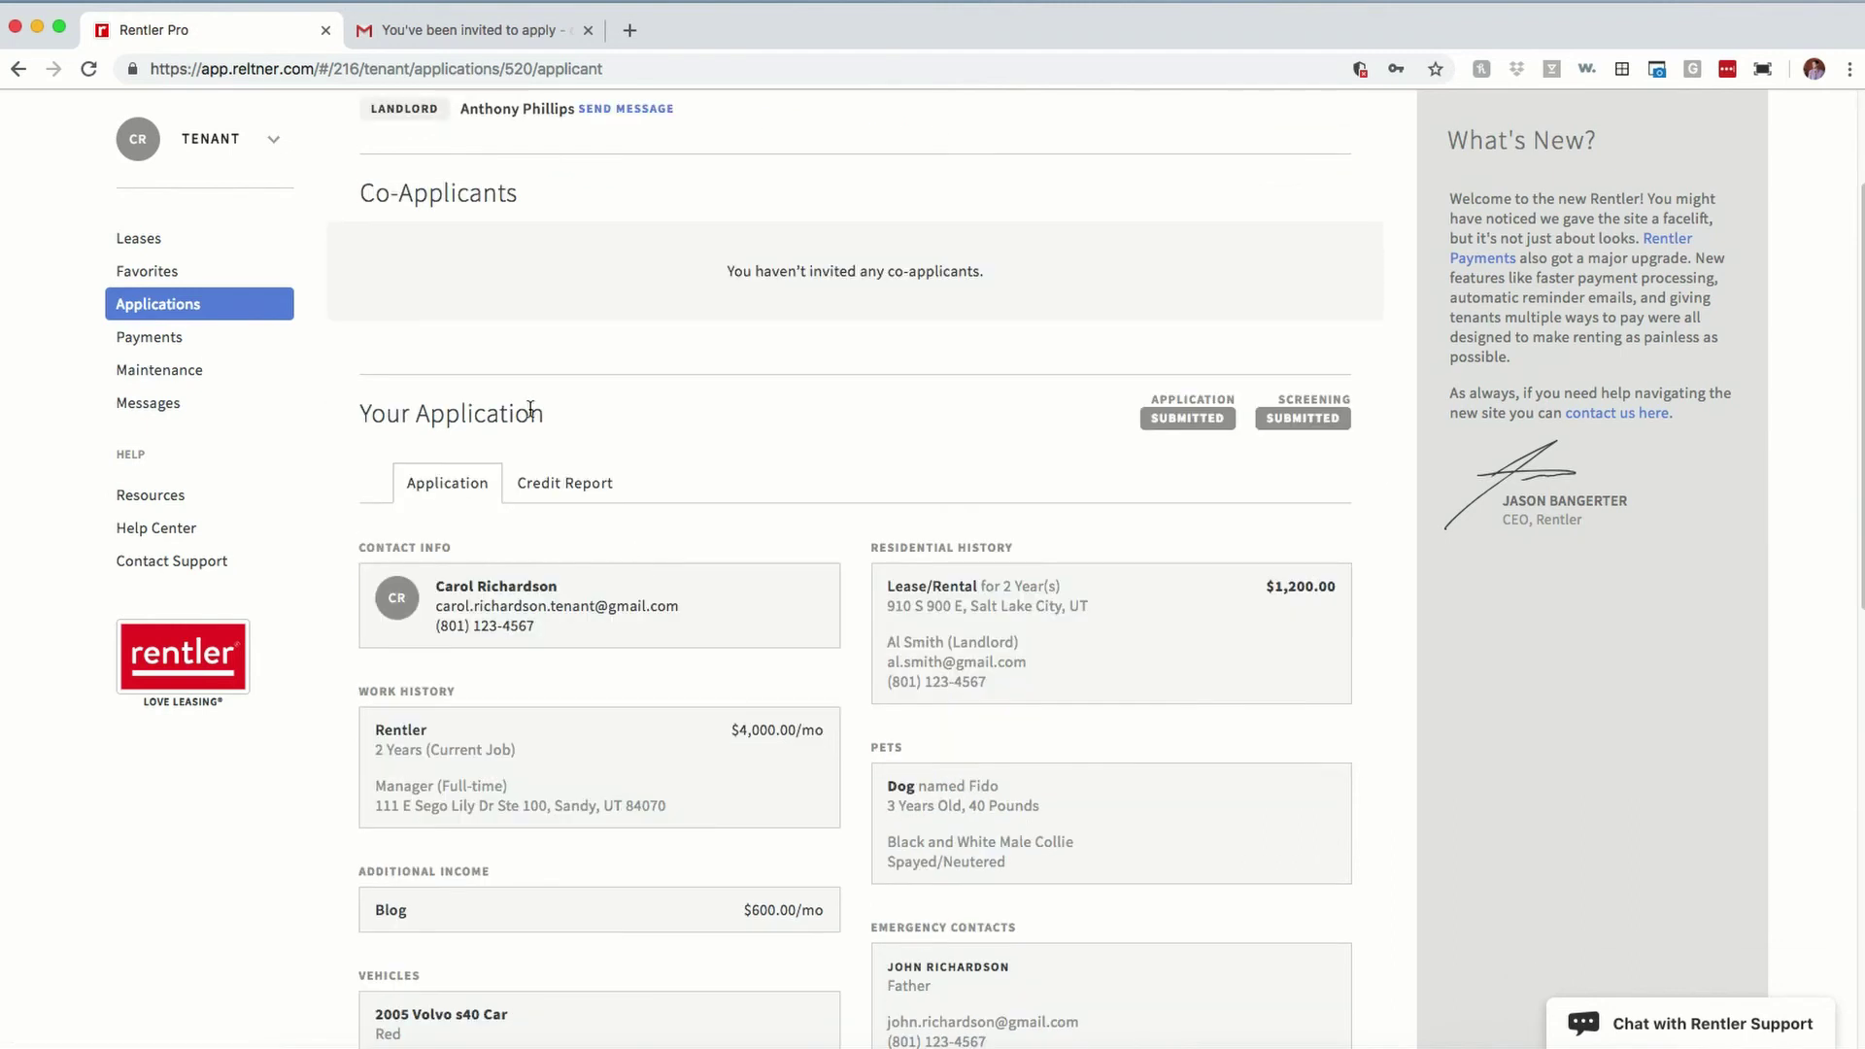
click(254, 309)
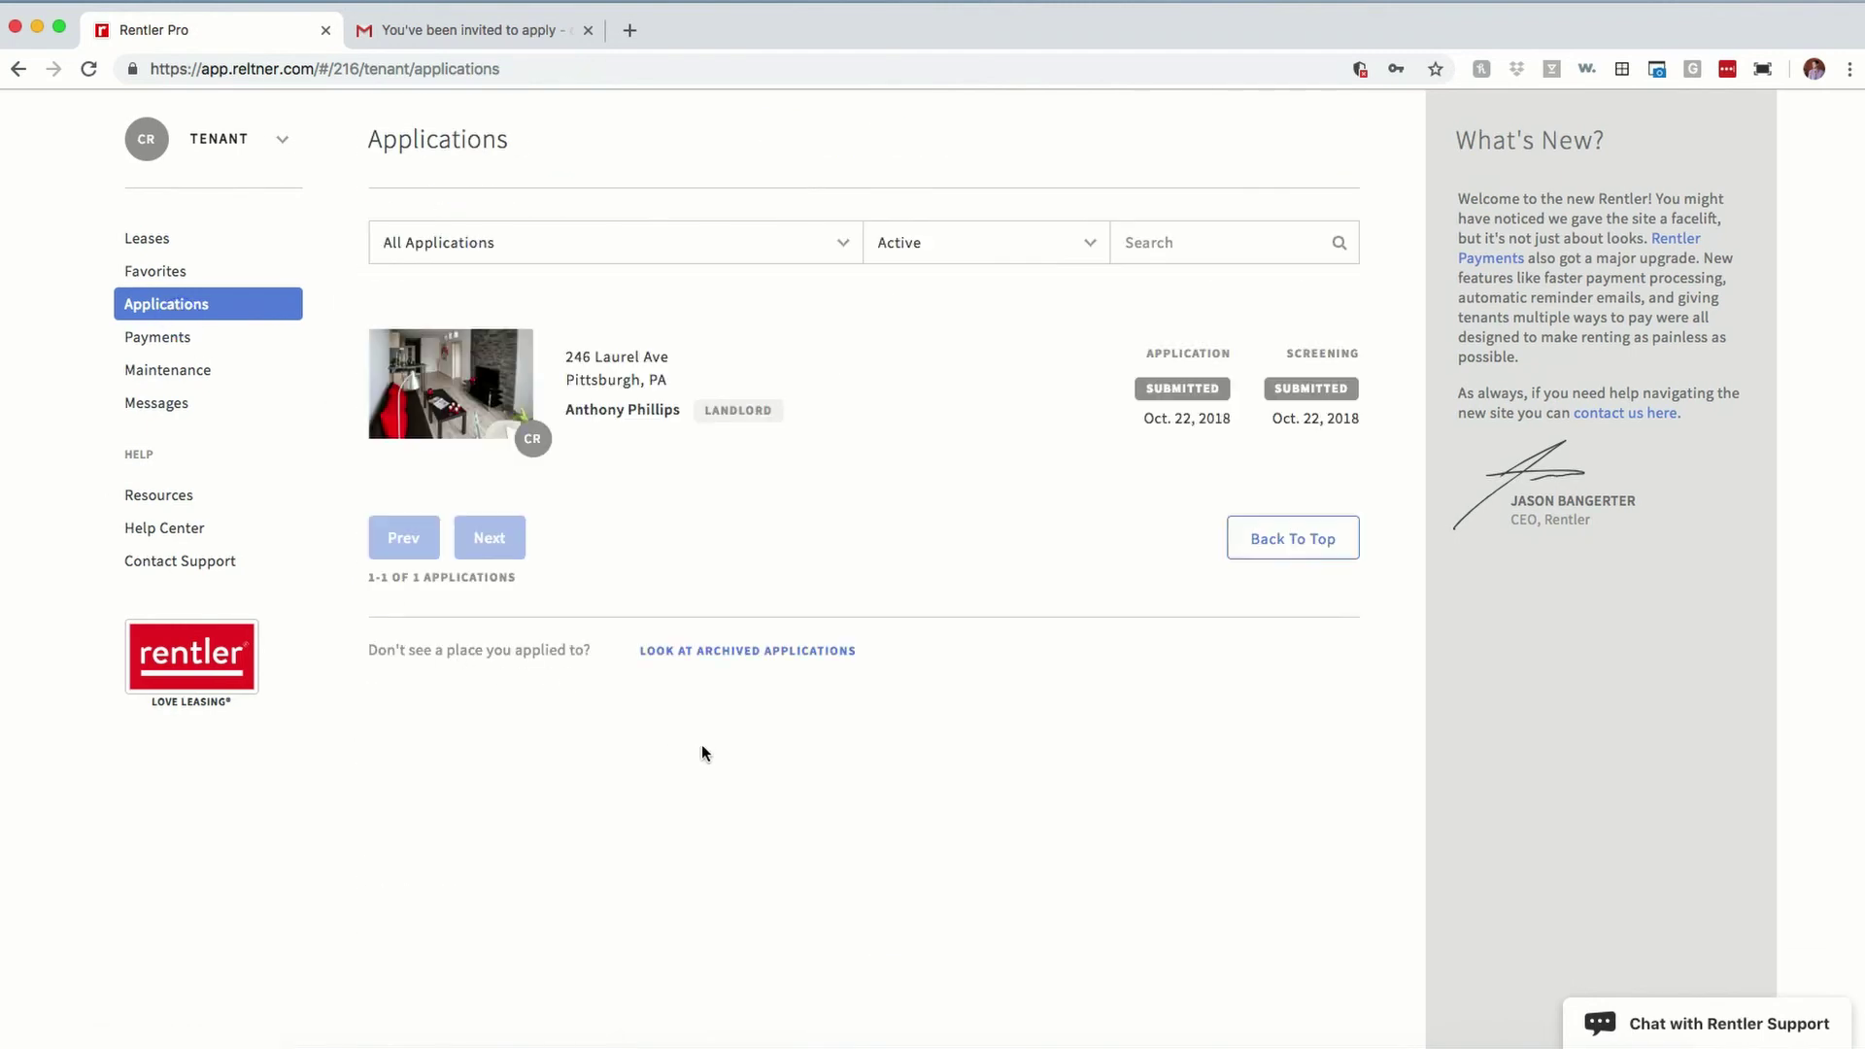
click(569, 361)
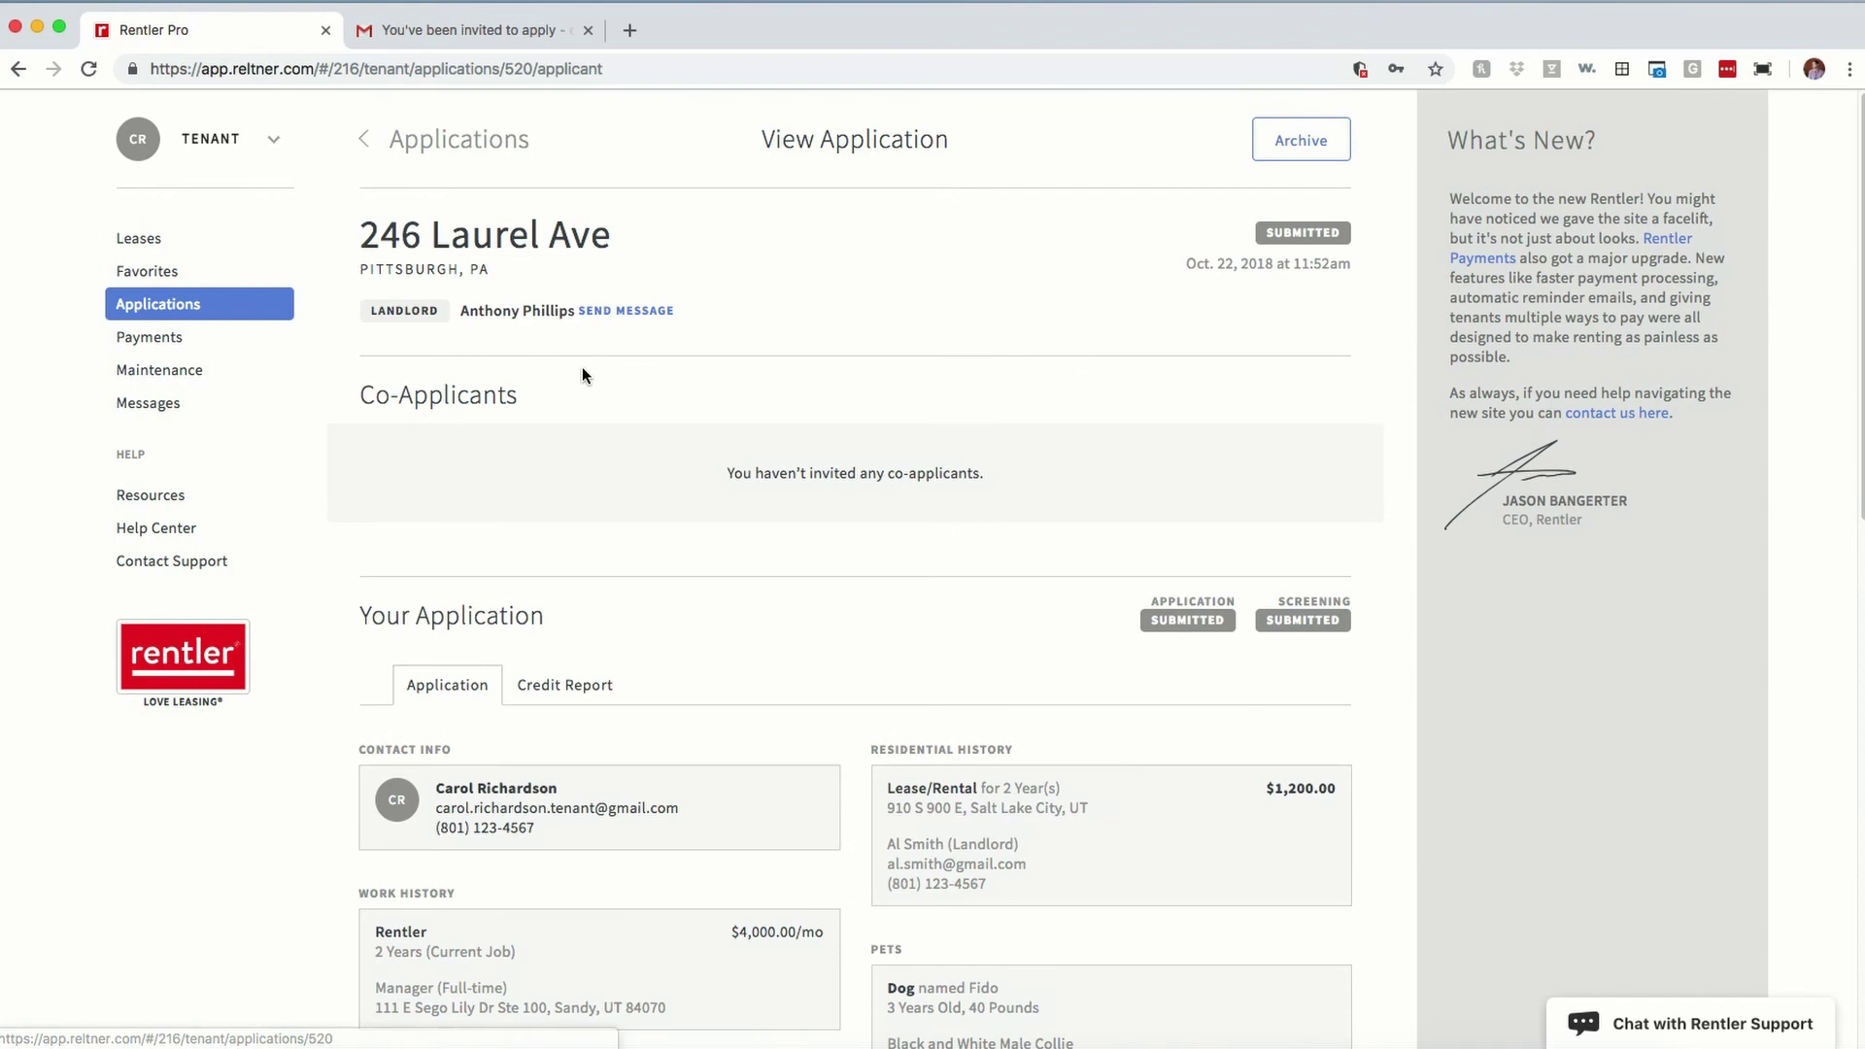
scroll(812, 554, down, 20)
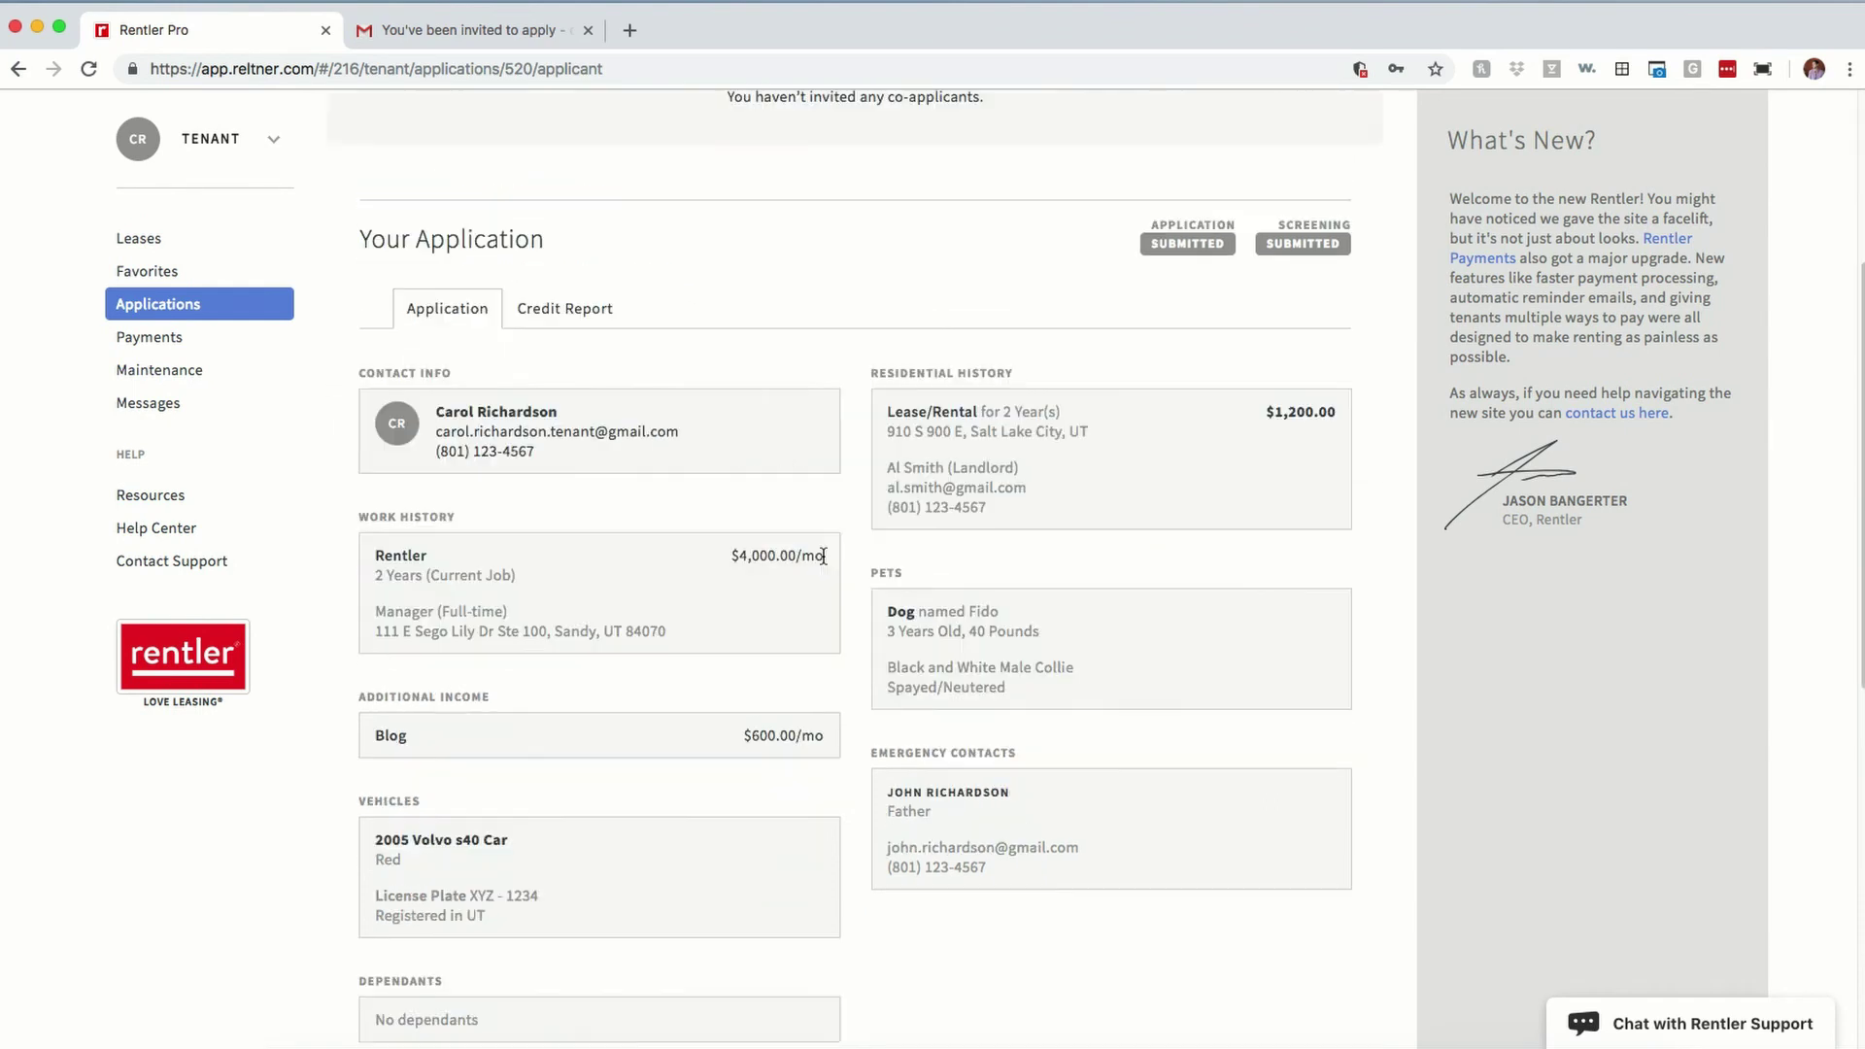
scroll(812, 553, up, 20)
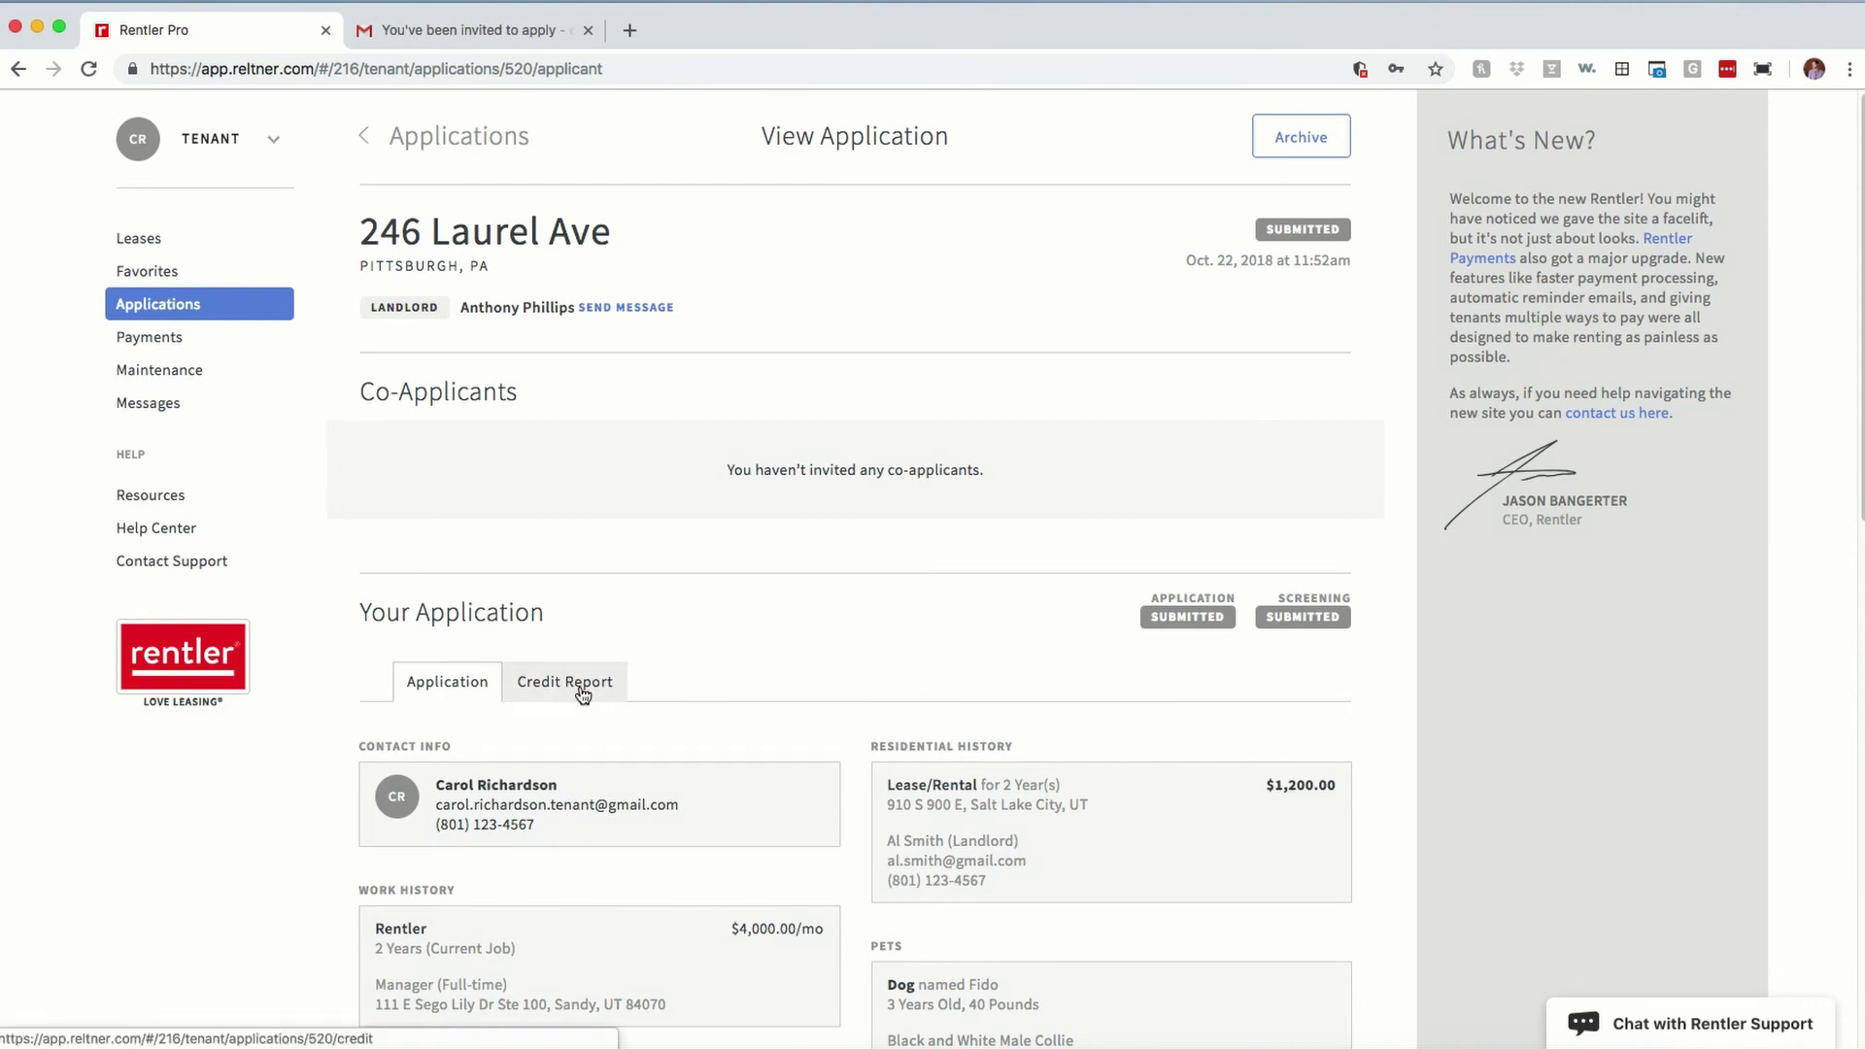
click(581, 684)
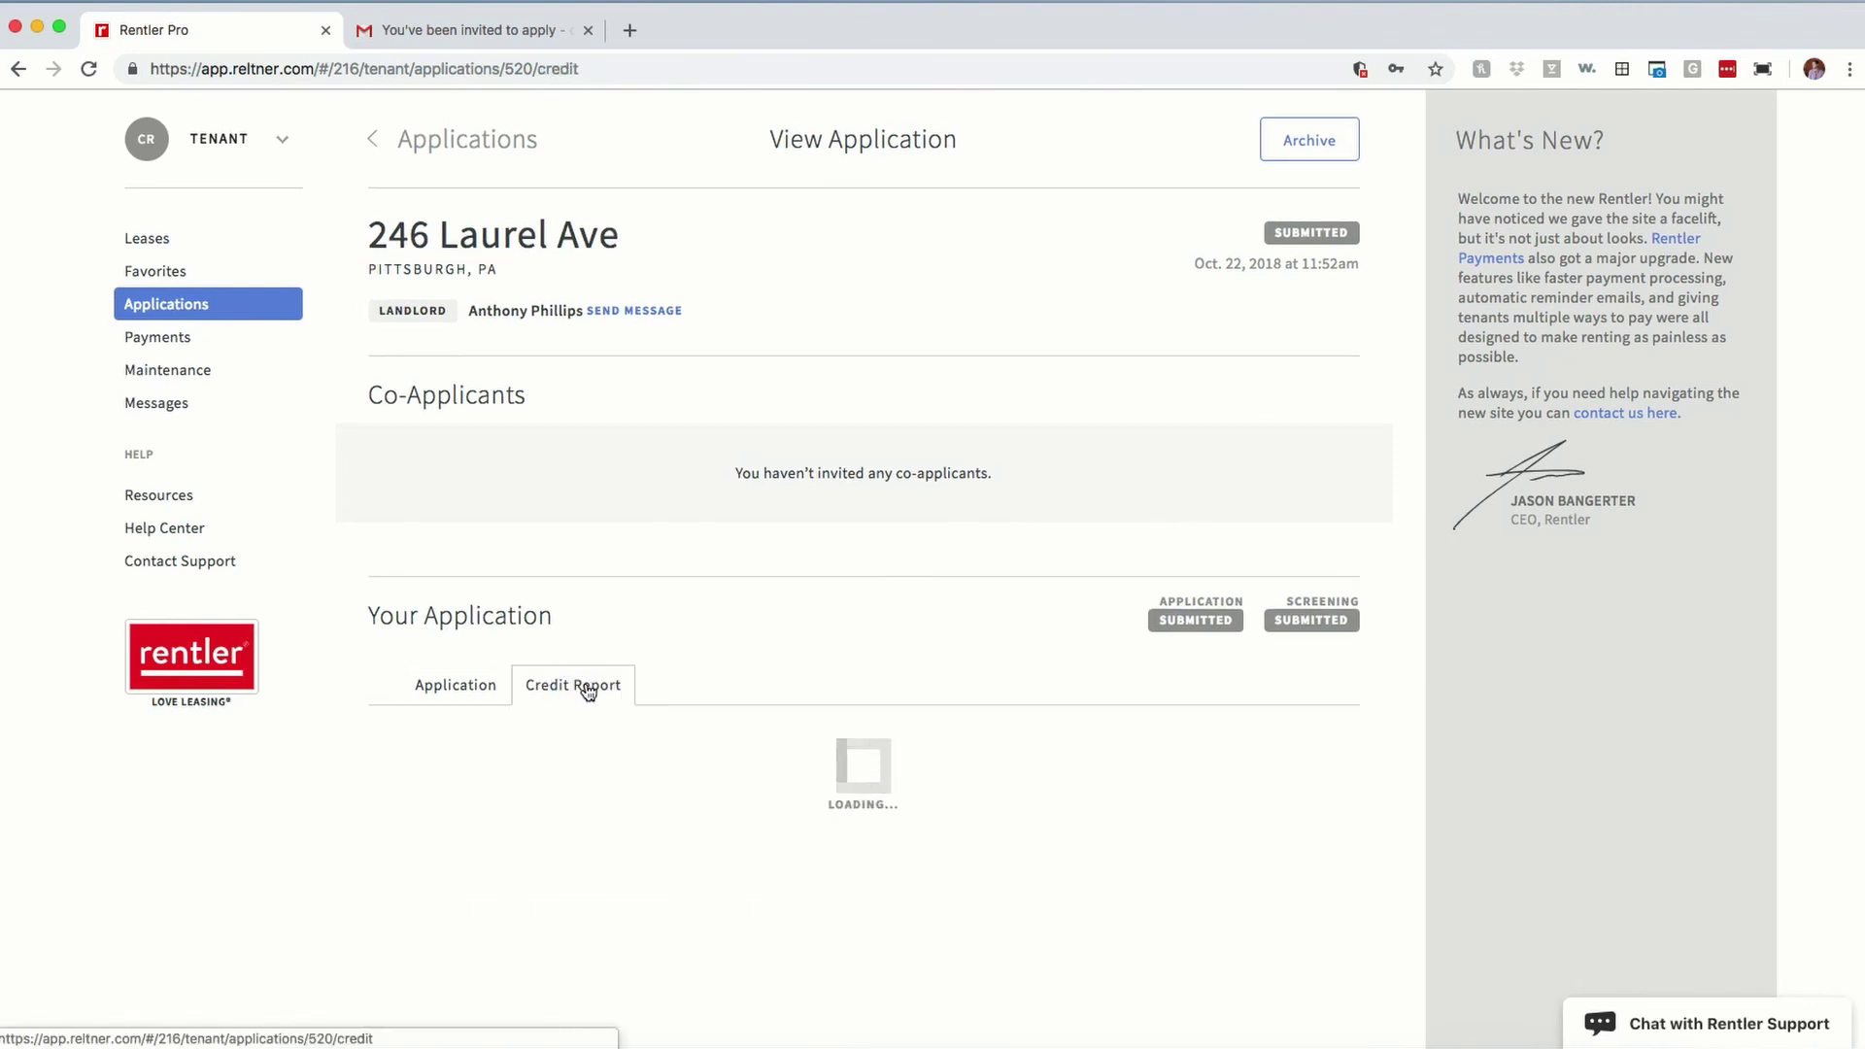
scroll(824, 534, down, 20)
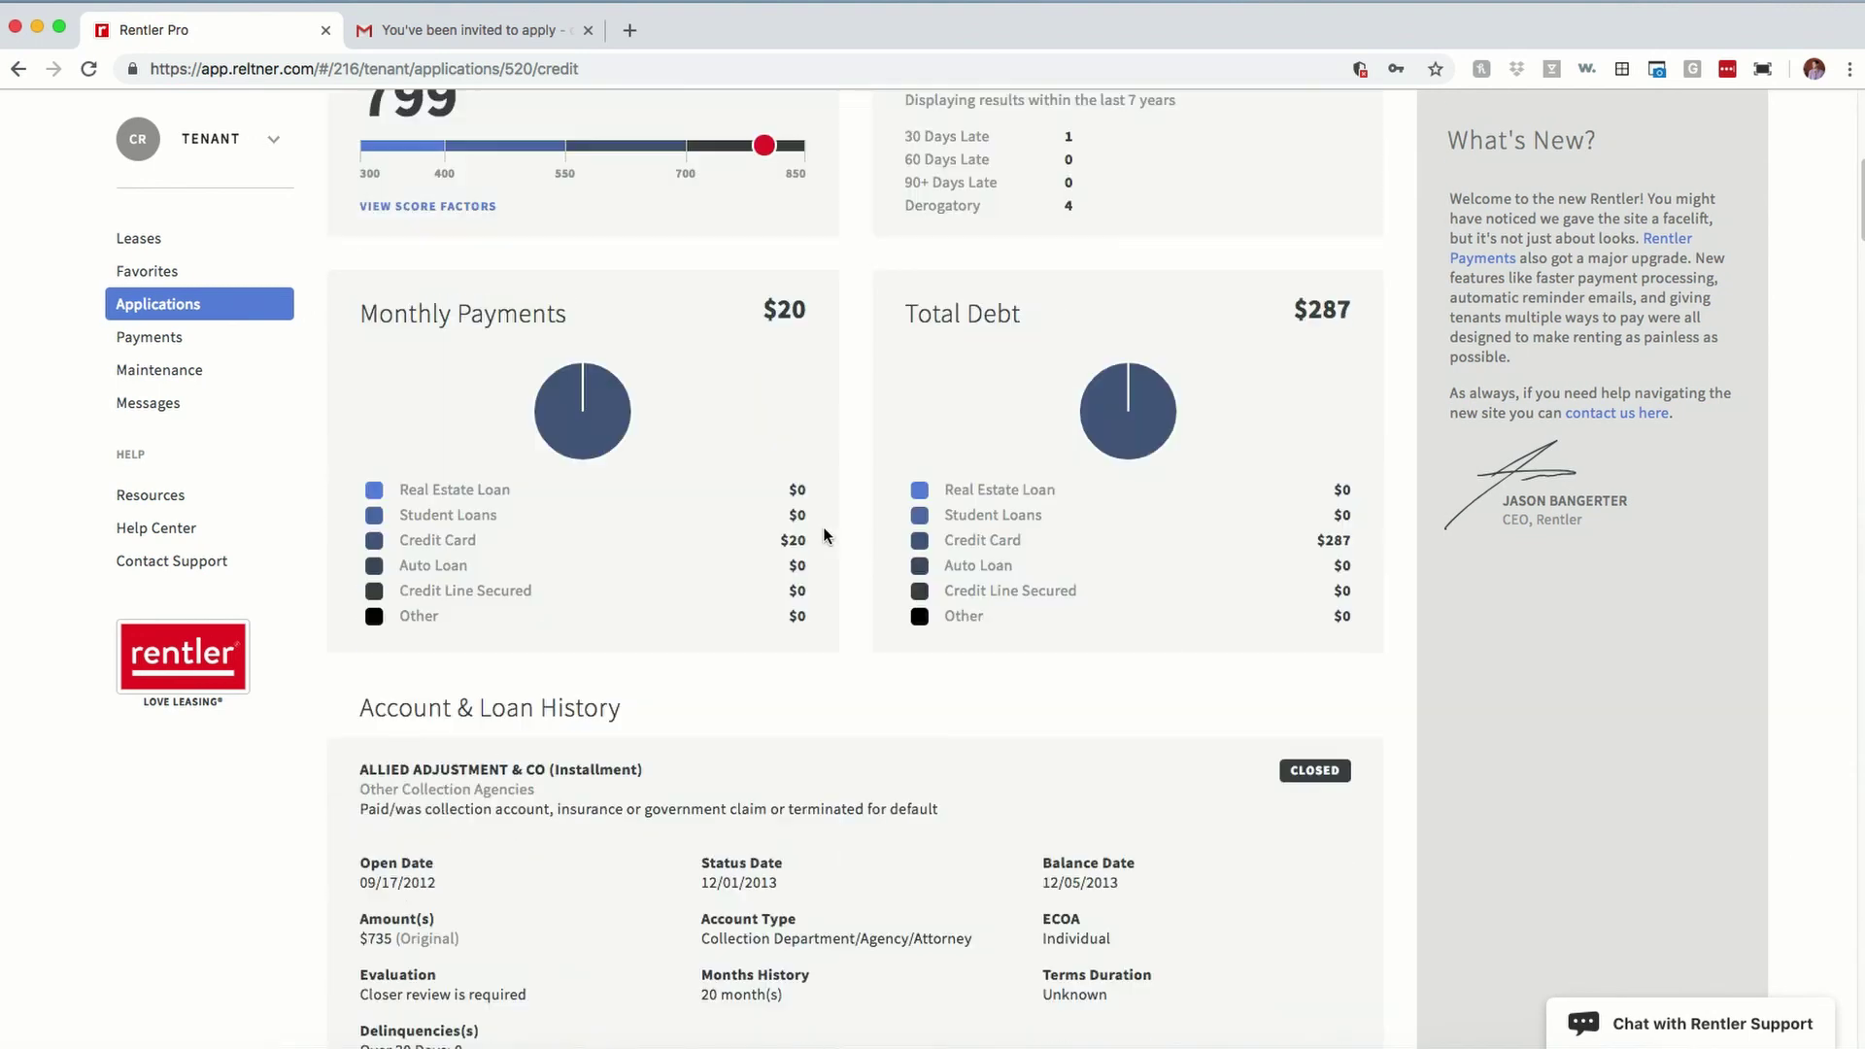
scroll(824, 535, down, 20)
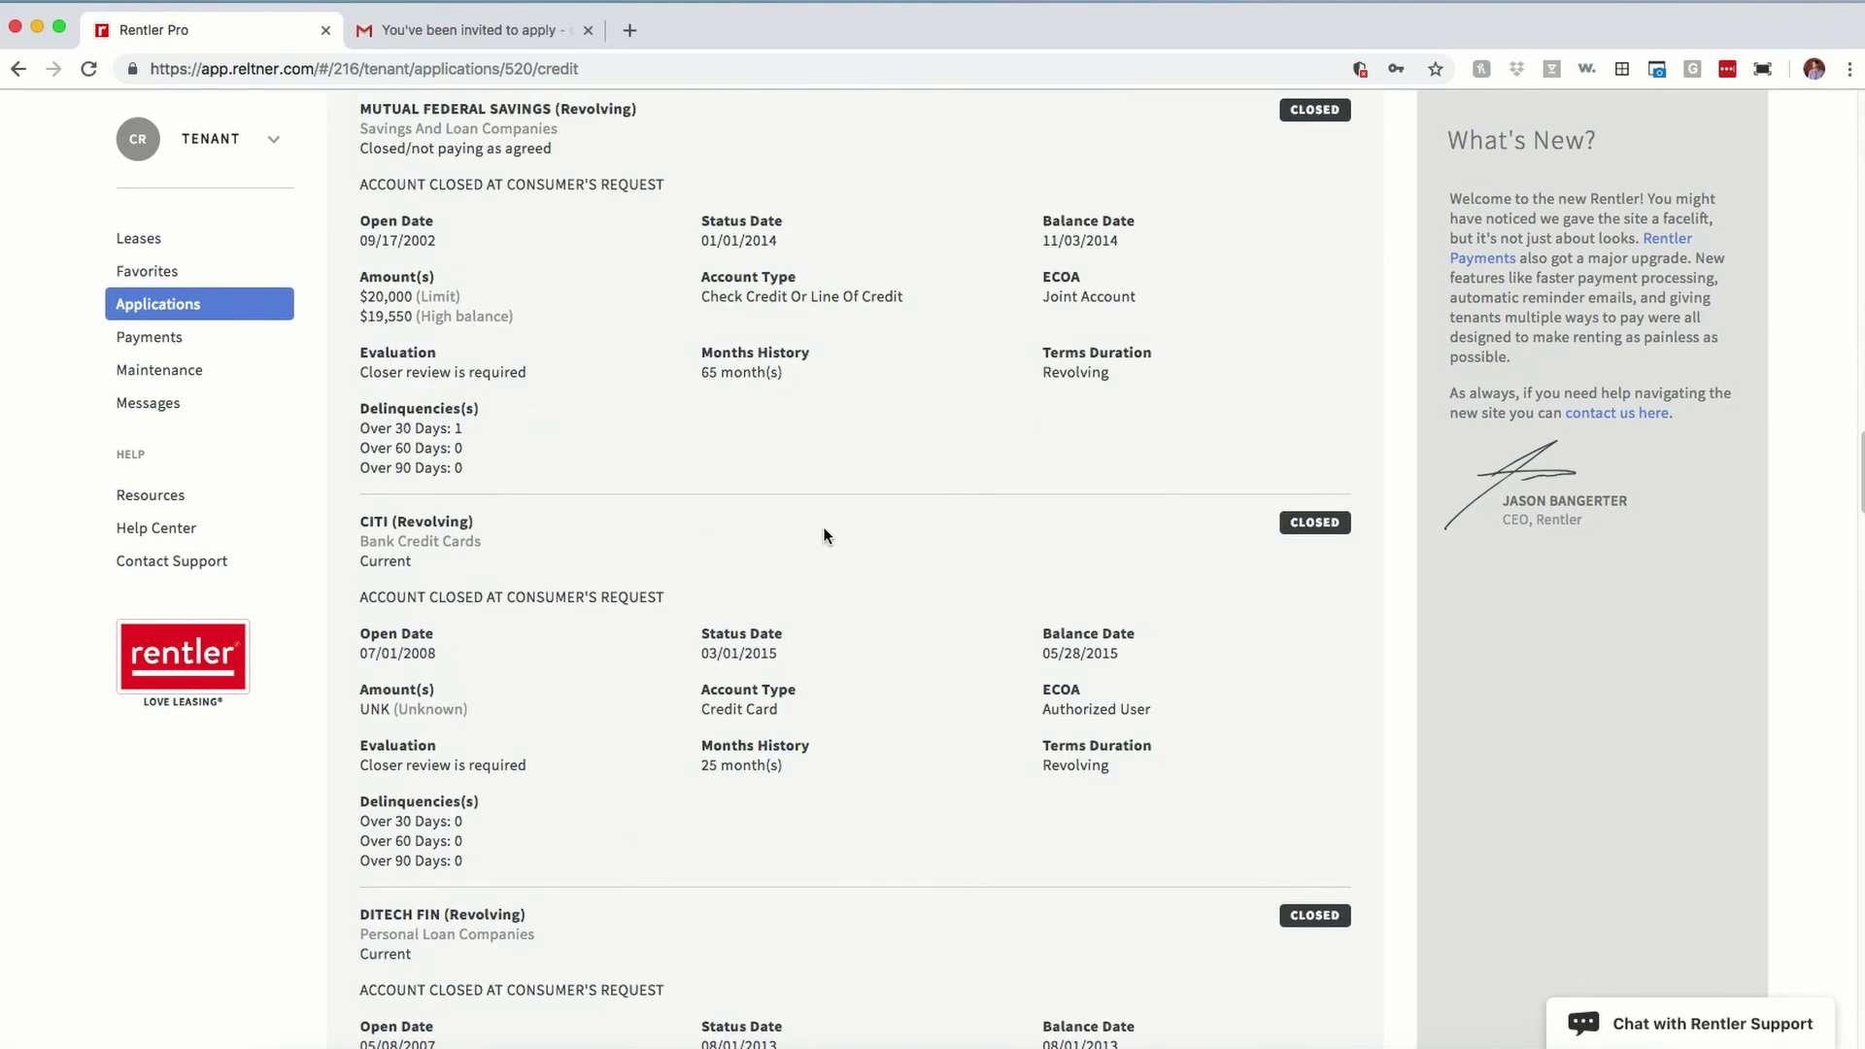
scroll(822, 523, up, 20)
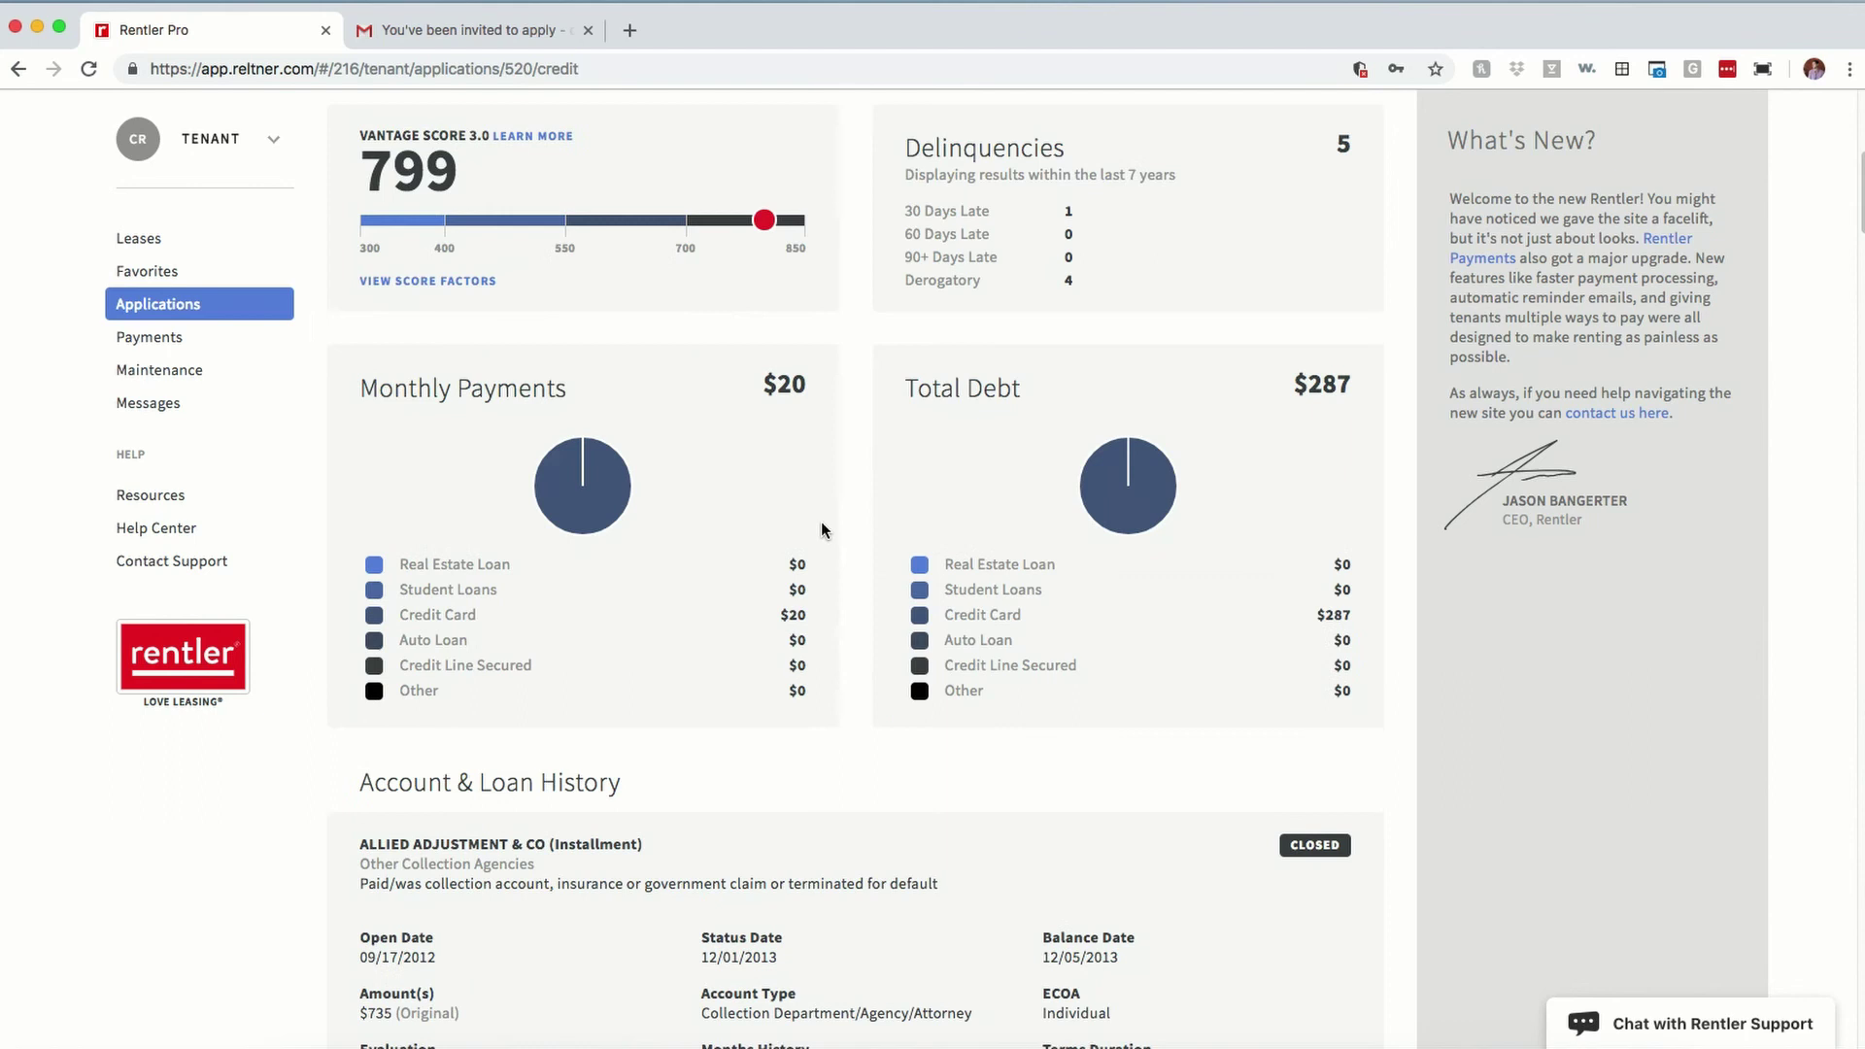
scroll(777, 564, up, 8)
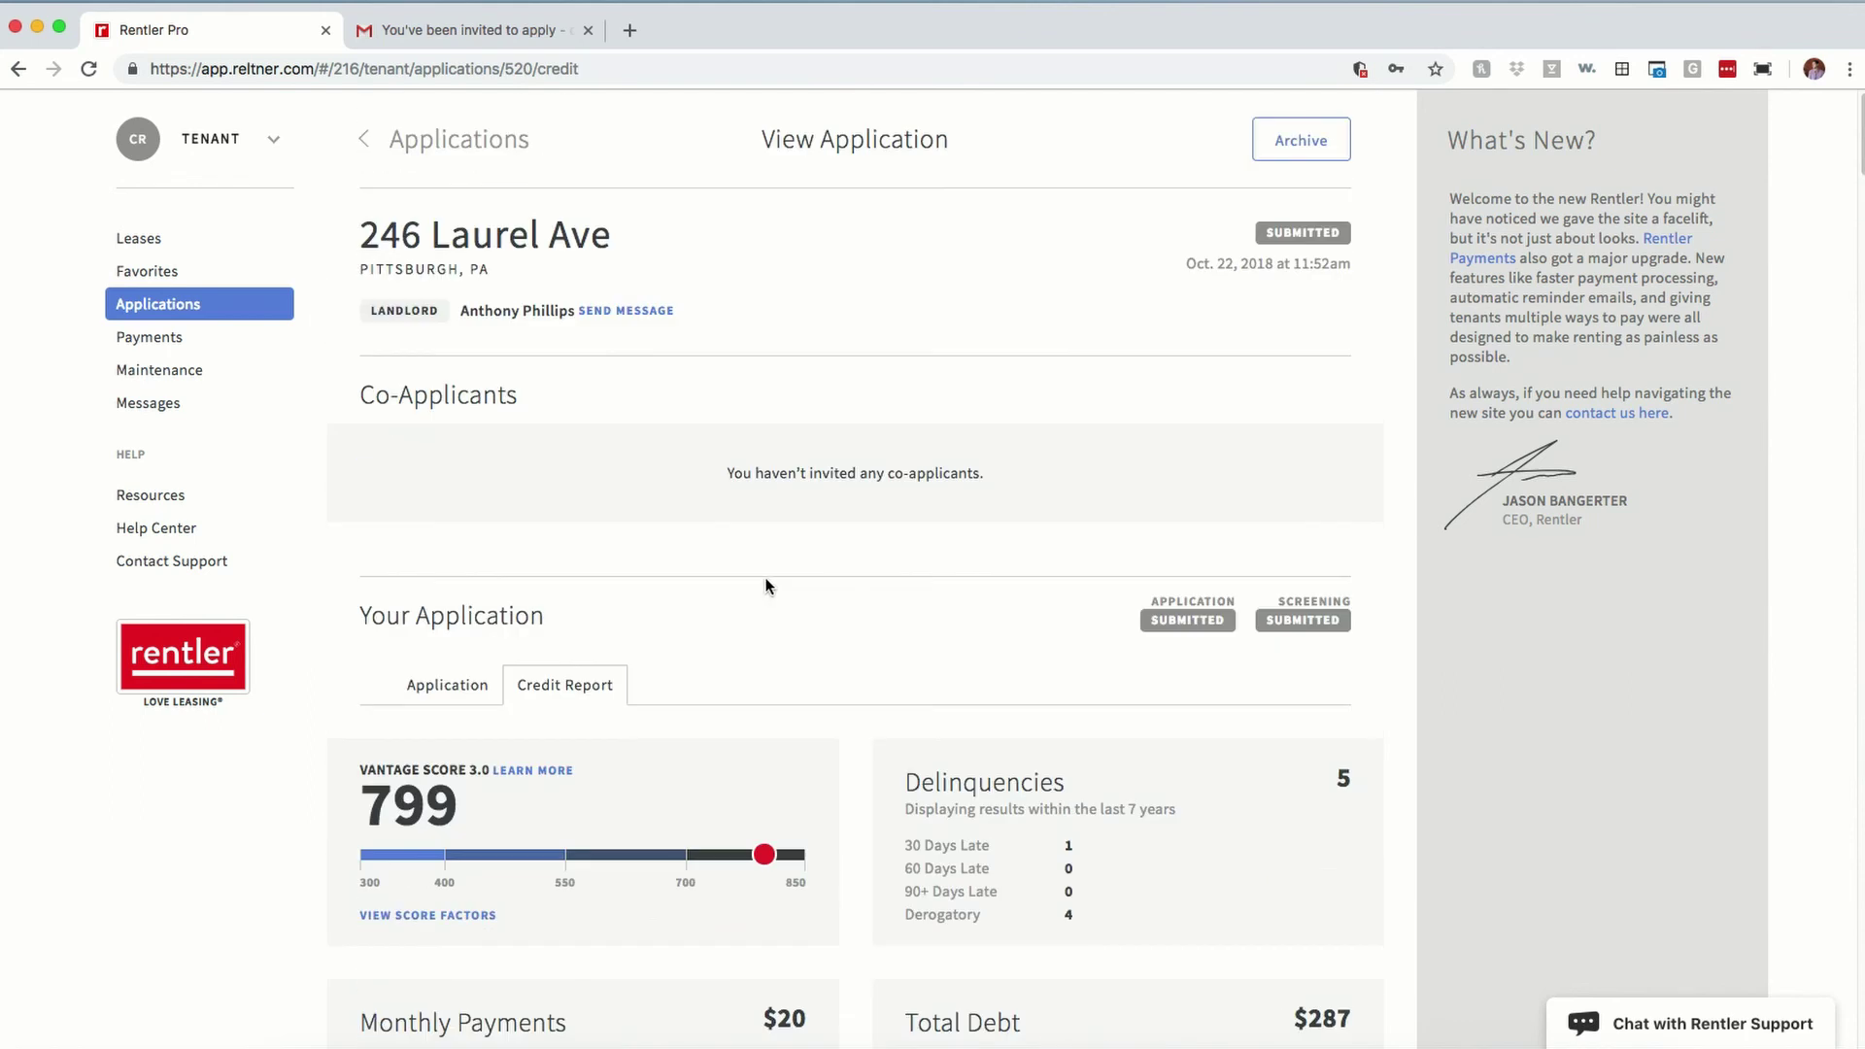